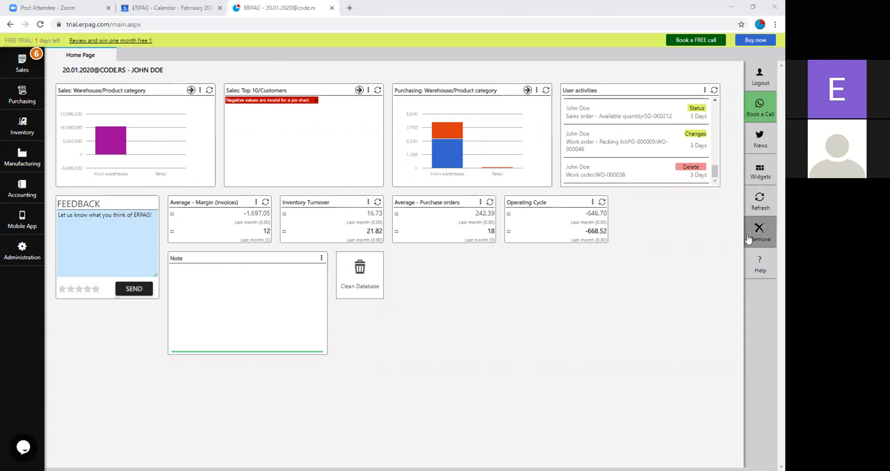
Step: Review the dashboard widgets available for the home page and close the list without changes
click(699, 96)
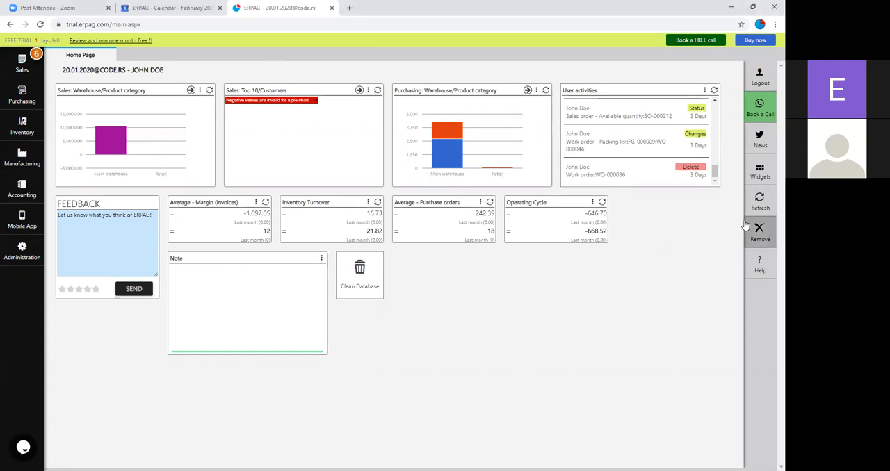
click(758, 174)
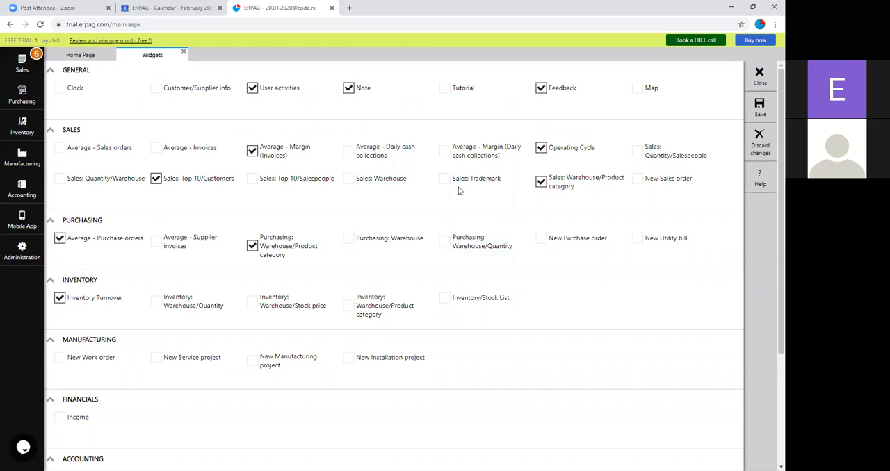
click(760, 74)
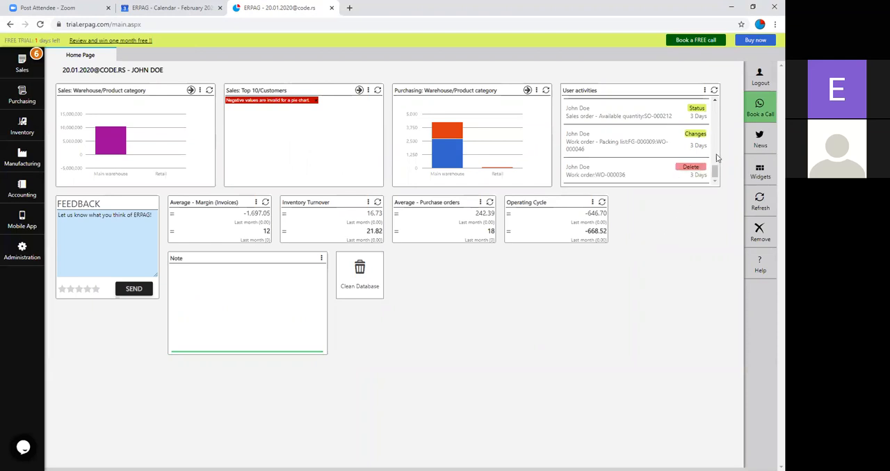
Step: Browse the ERPAG news feed posts about new options and recorded presentations, and close the feed
click(758, 139)
scroll(400, 259, down, 5)
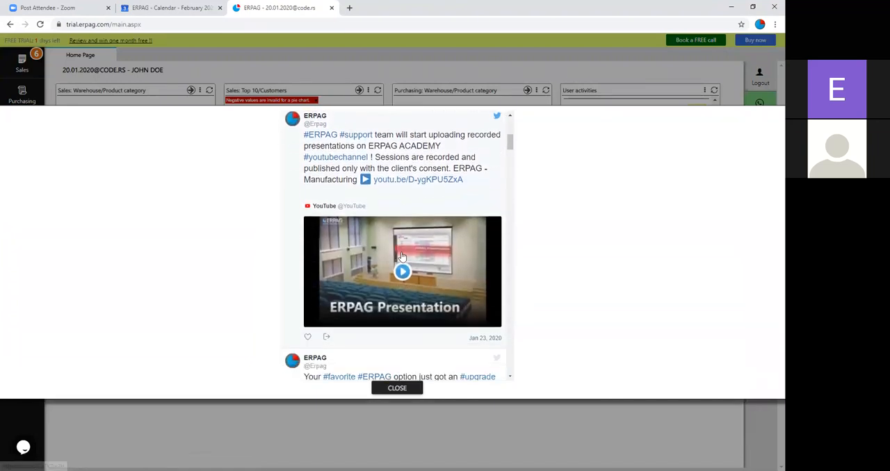
scroll(401, 257, down, 4)
scroll(395, 266, down, 1)
scroll(395, 267, down, 3)
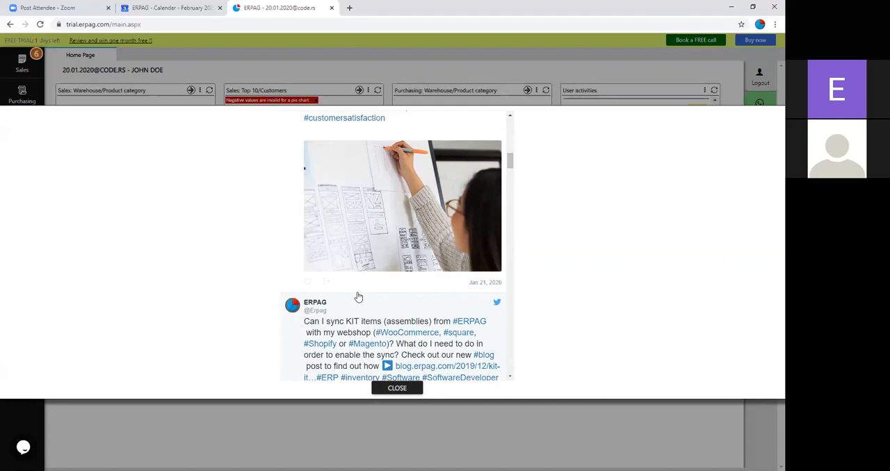
scroll(358, 298, up, 10)
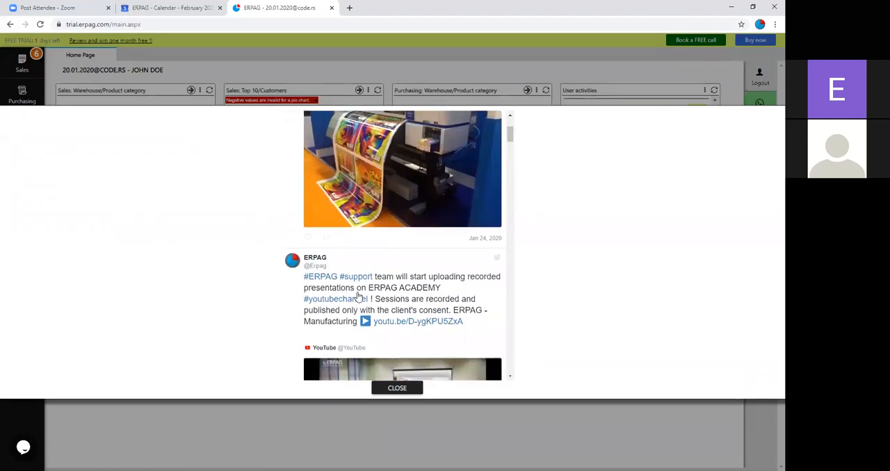
scroll(358, 297, up, 3)
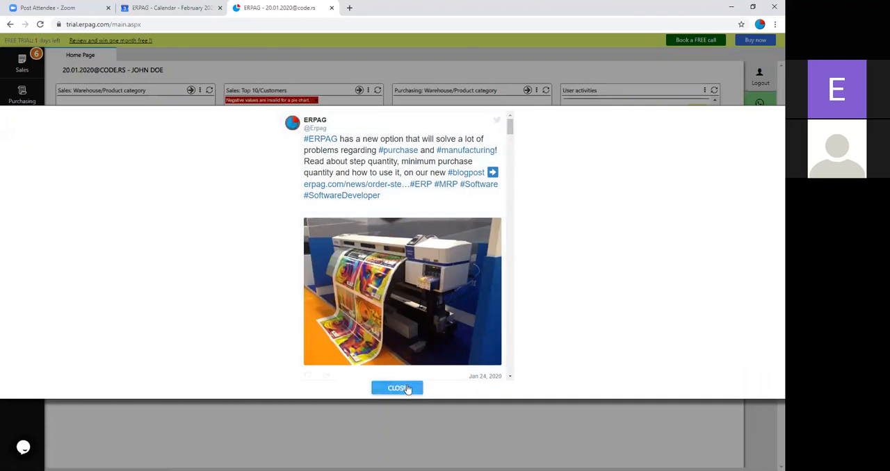
click(398, 388)
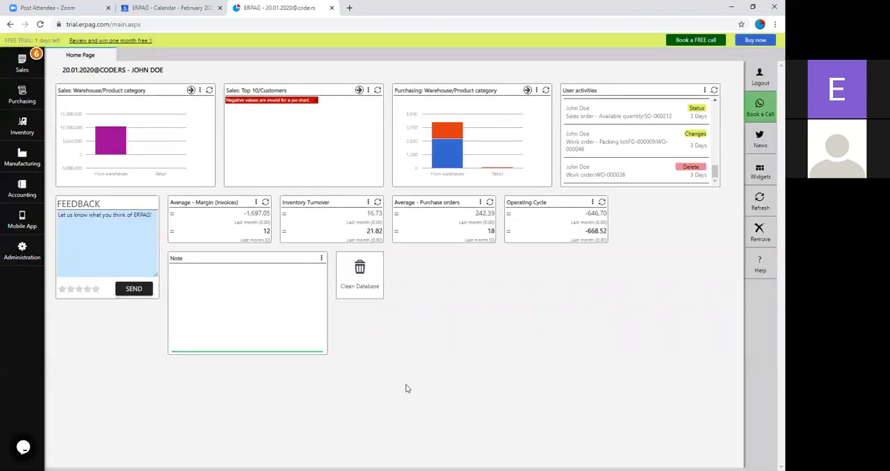
Step: Open the live support chat and minimize it again
click(757, 115)
click(23, 447)
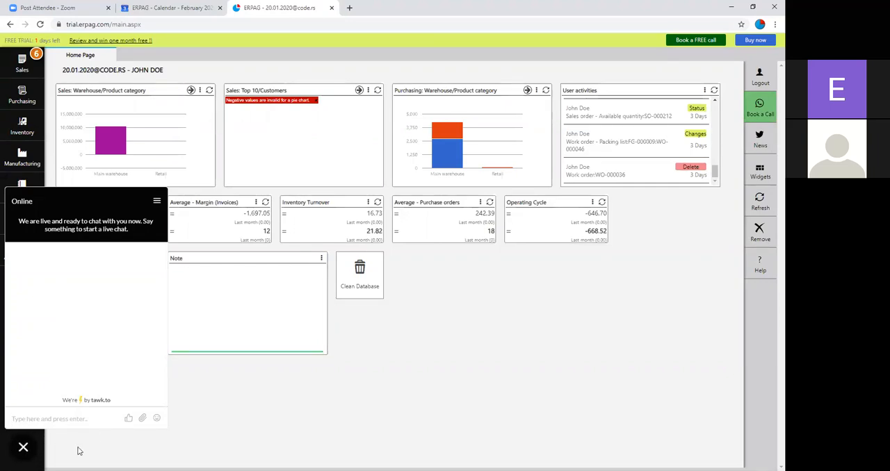
click(20, 450)
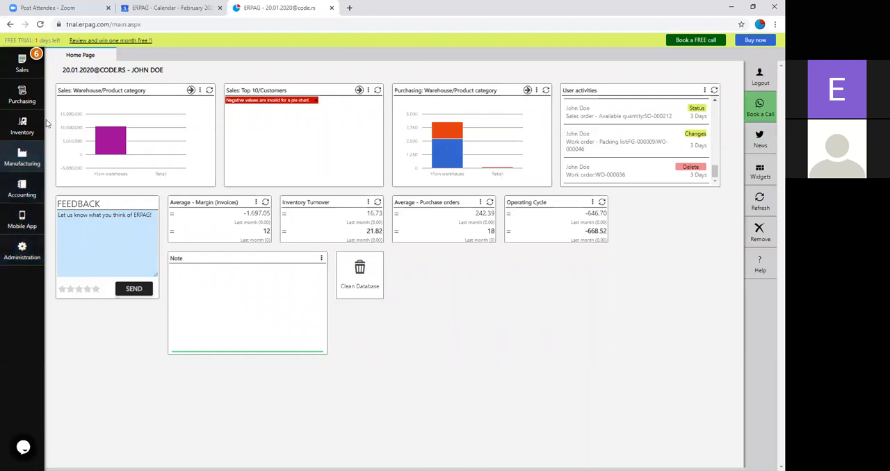
Step: Open the list of sales orders
click(22, 69)
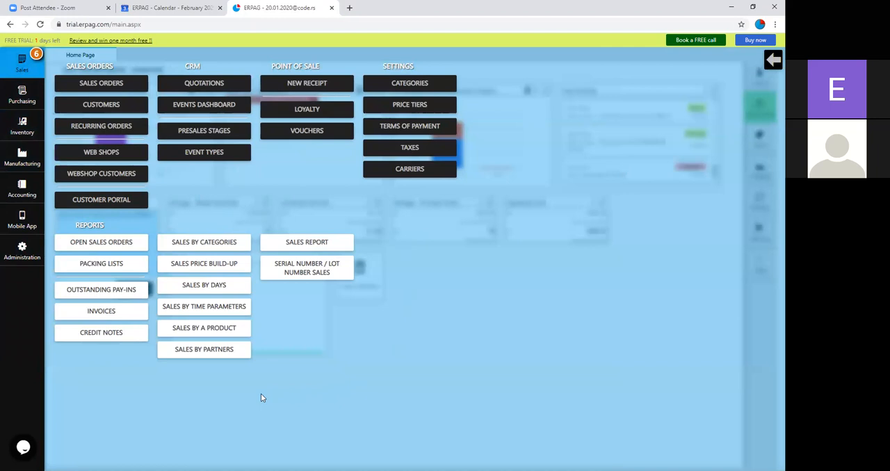
click(111, 92)
click(110, 88)
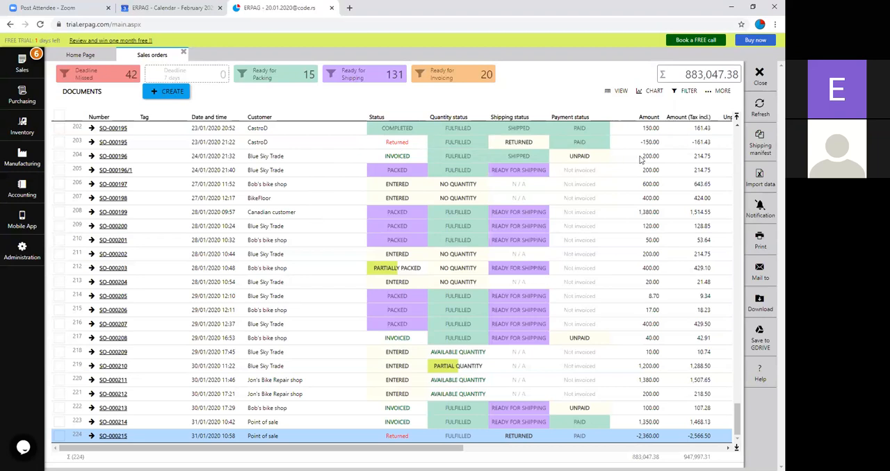
Step: Review the column options of the sales orders list without saving, and show and hide its column filters
click(713, 93)
click(713, 105)
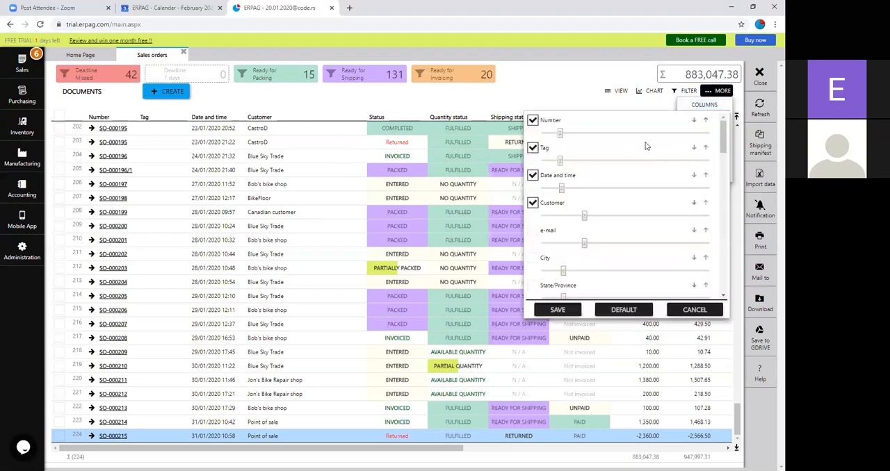
scroll(645, 150, down, 3)
scroll(637, 154, down, 5)
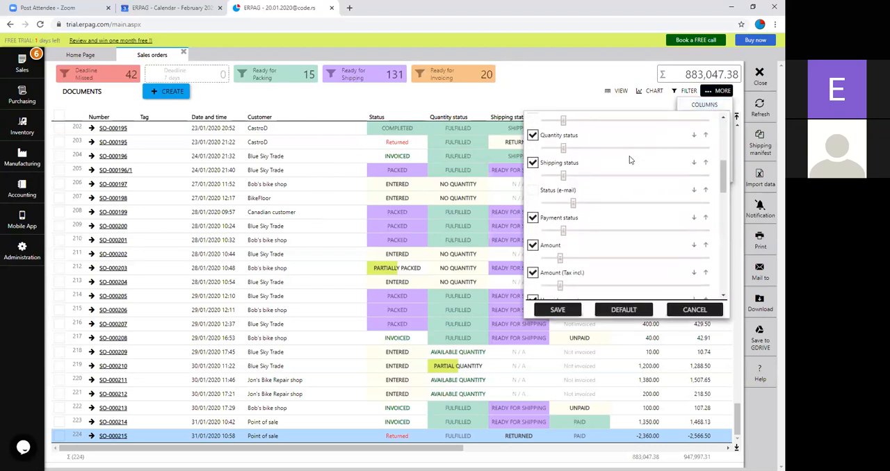
scroll(629, 160, down, 2)
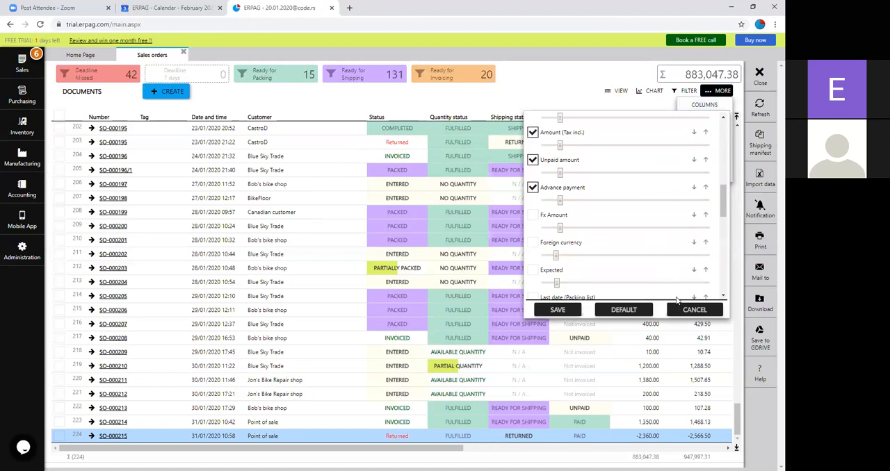
click(694, 310)
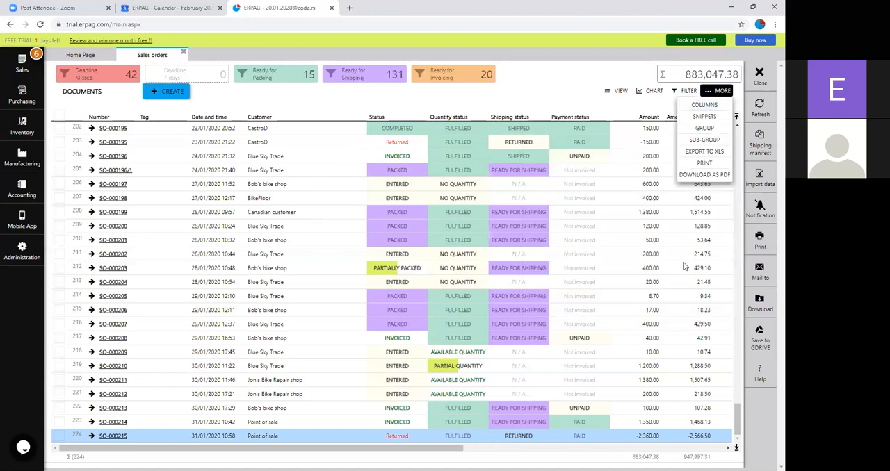
click(680, 93)
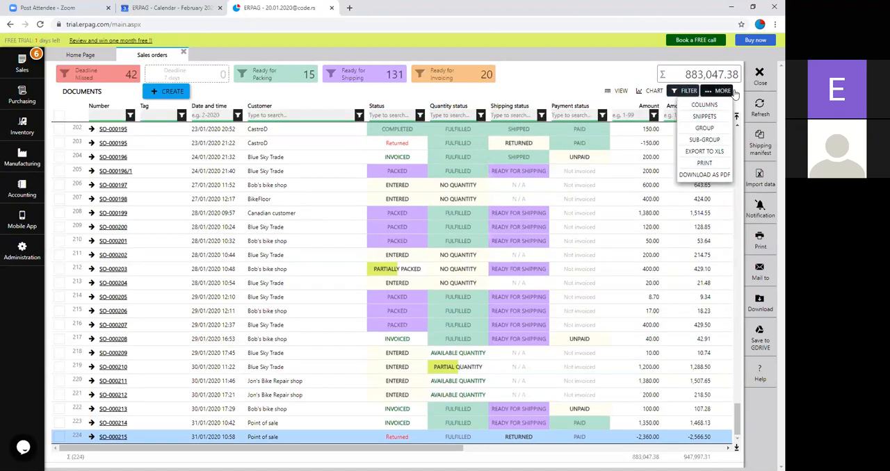
click(690, 92)
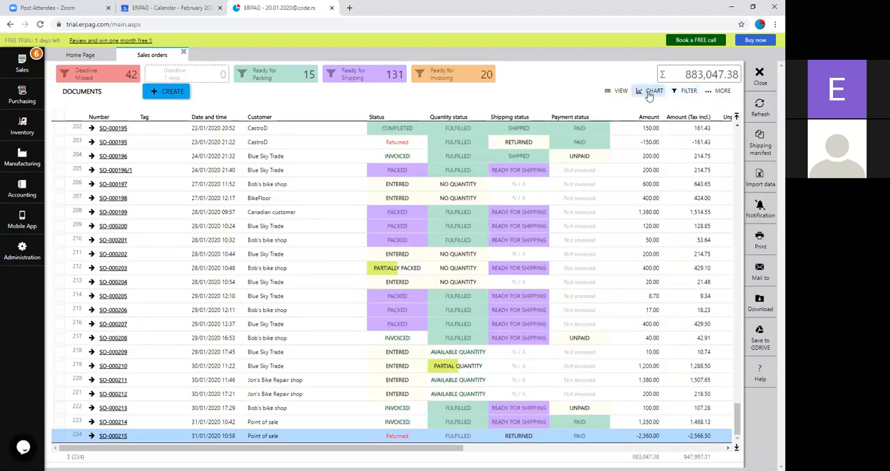
Step: Review the snippet options of the sales orders list without saving, and check its saved views
click(721, 93)
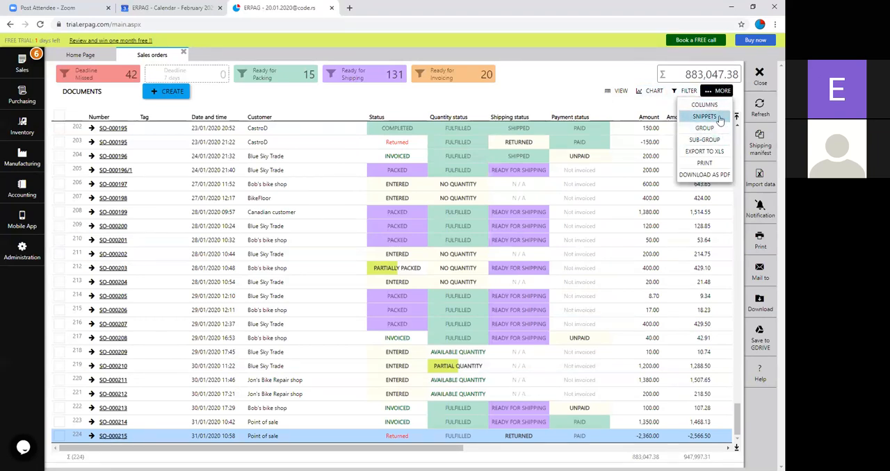
click(720, 120)
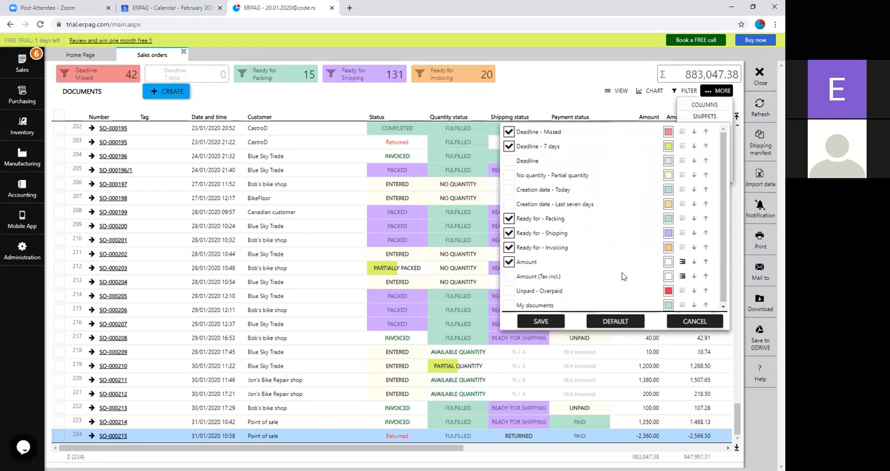
click(699, 322)
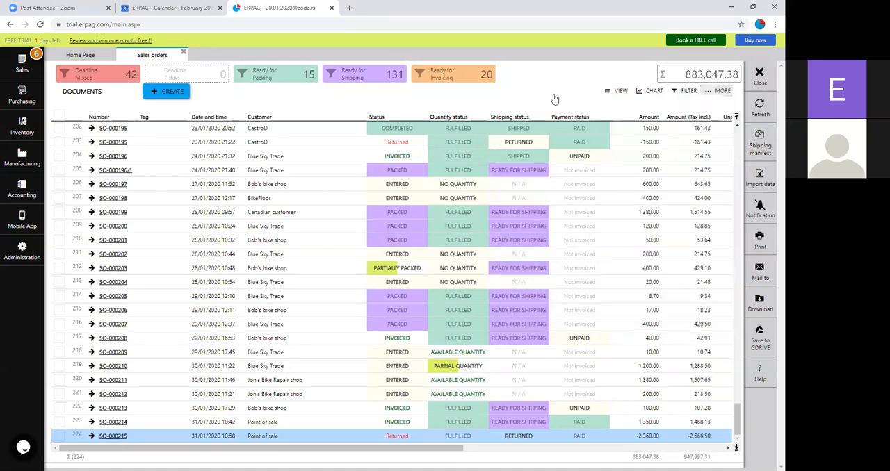
click(612, 94)
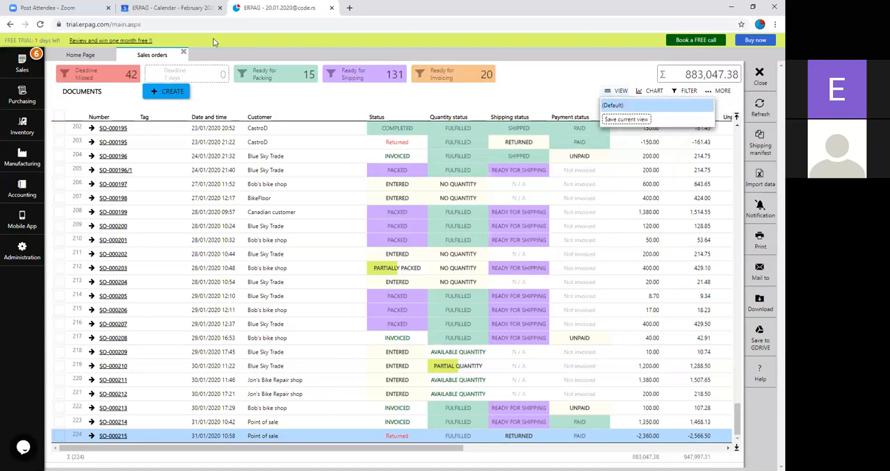
click(562, 88)
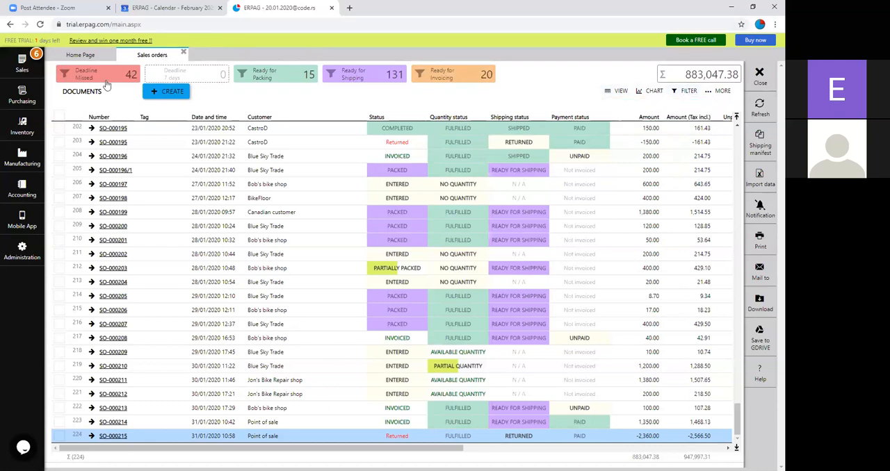
Step: Close the sales orders list and open the Products and services list
click(183, 52)
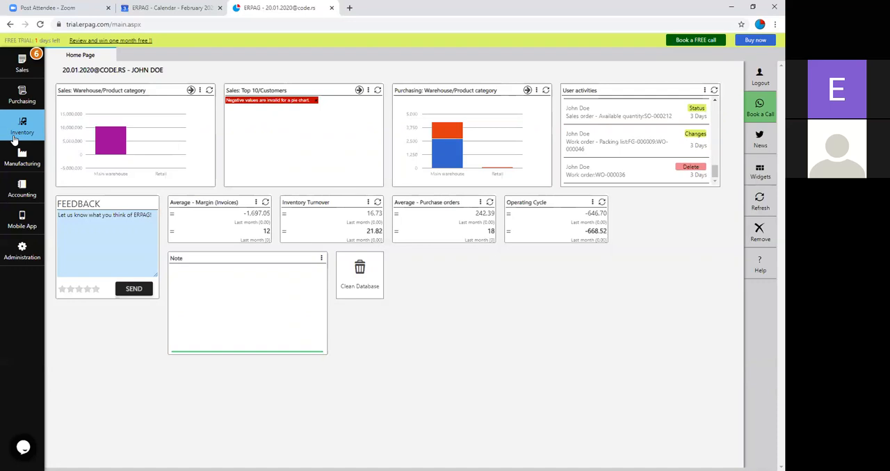
click(13, 139)
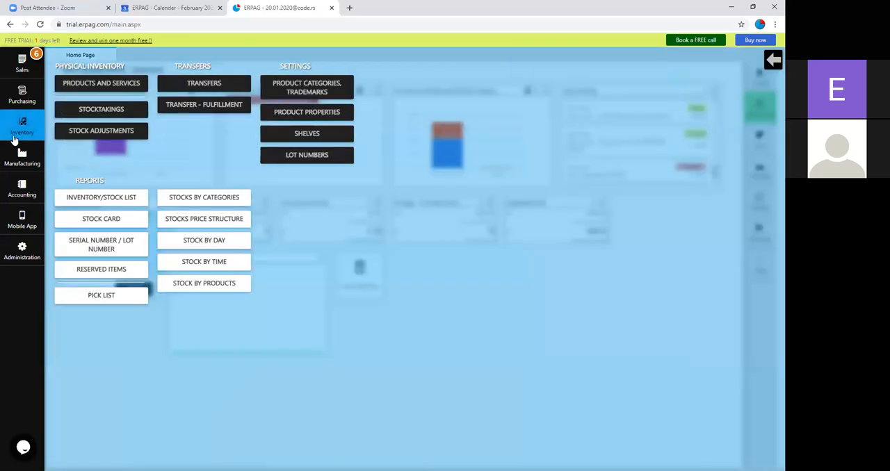
click(81, 84)
Step: Search the product descriptions for "rm" and clear the search
right_click(147, 118)
click(153, 126)
text(rm)
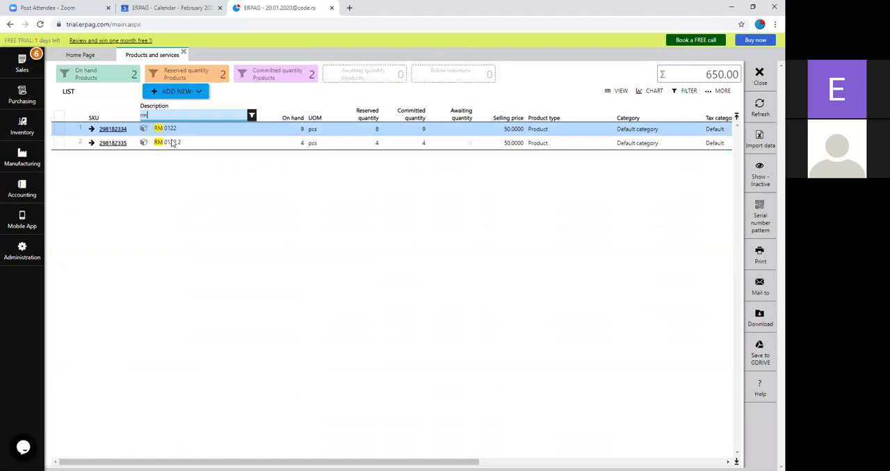
key(BackSpace)
key(BackSpace)
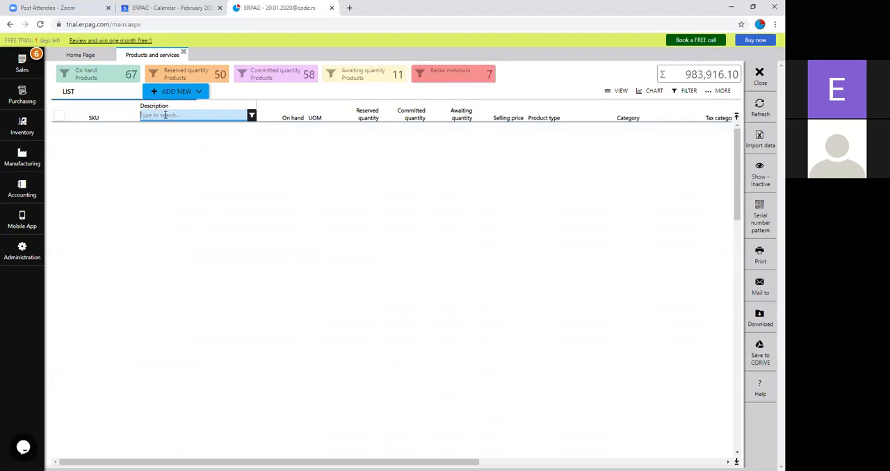
Step: Start a new item of type Product with the description "RM 1"
click(194, 92)
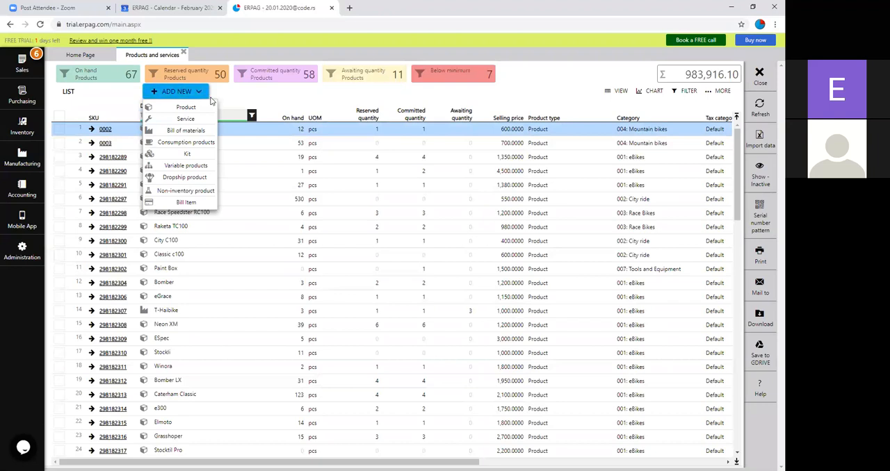
click(160, 110)
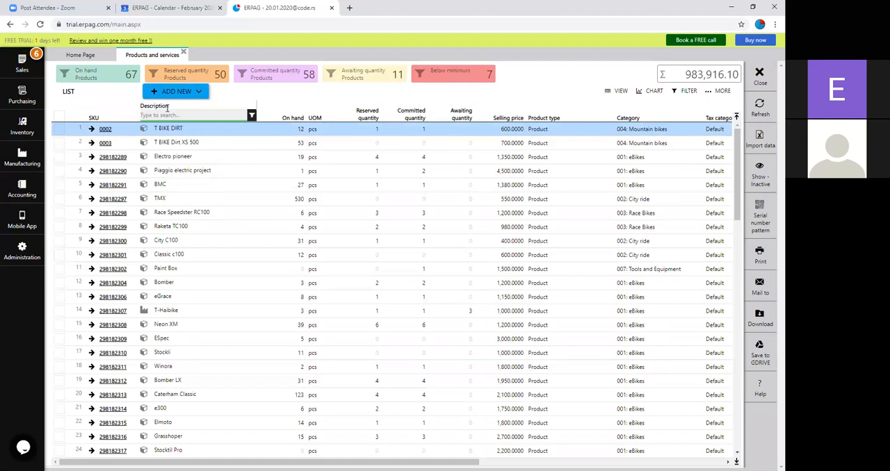
click(175, 92)
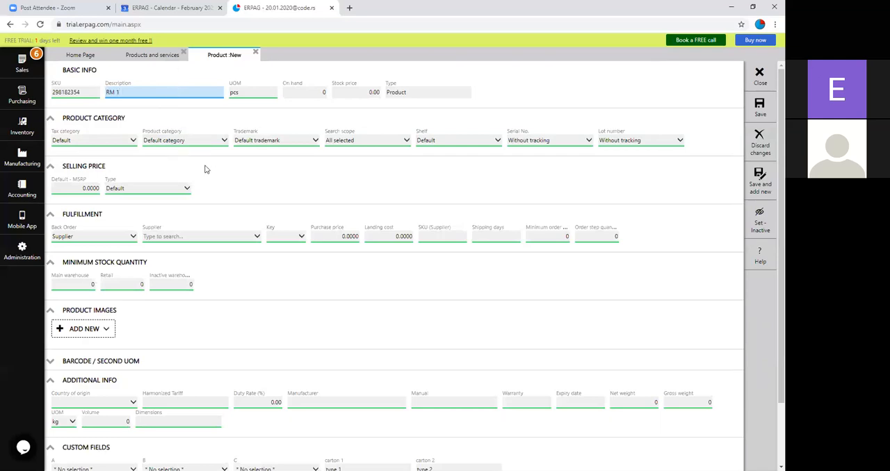
Step: Set the lot number tracking of product RM 1 to Manual entry, keeping the selling price section expanded
click(653, 142)
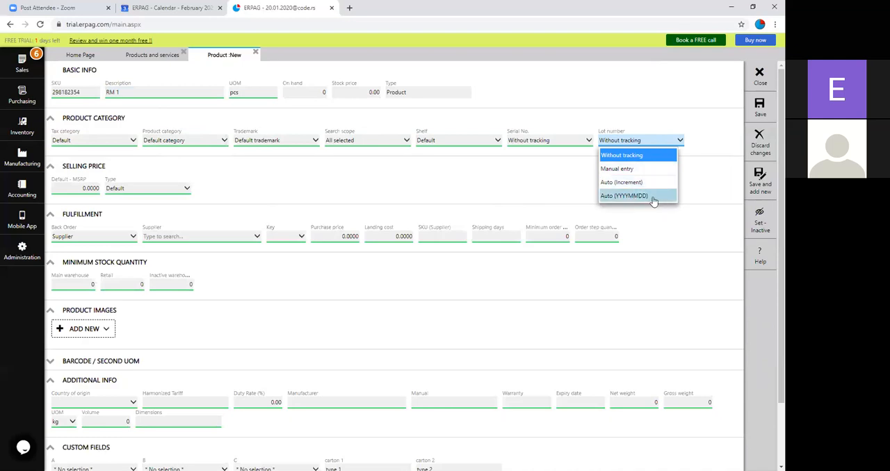
click(621, 169)
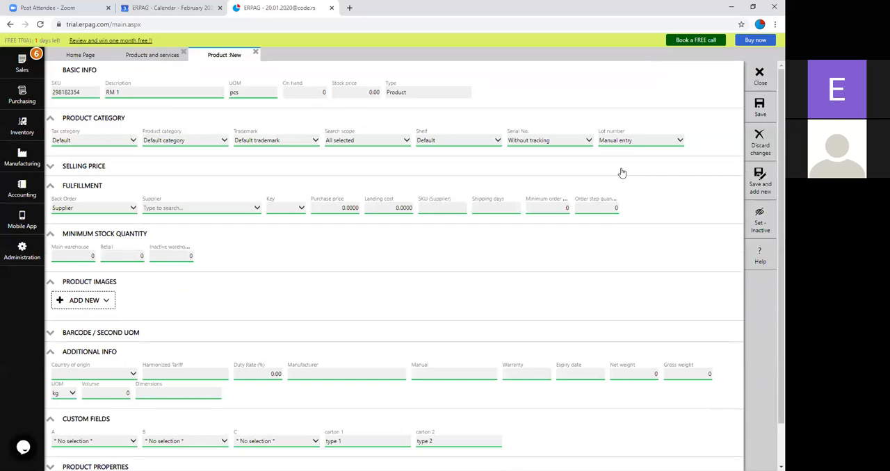
click(53, 168)
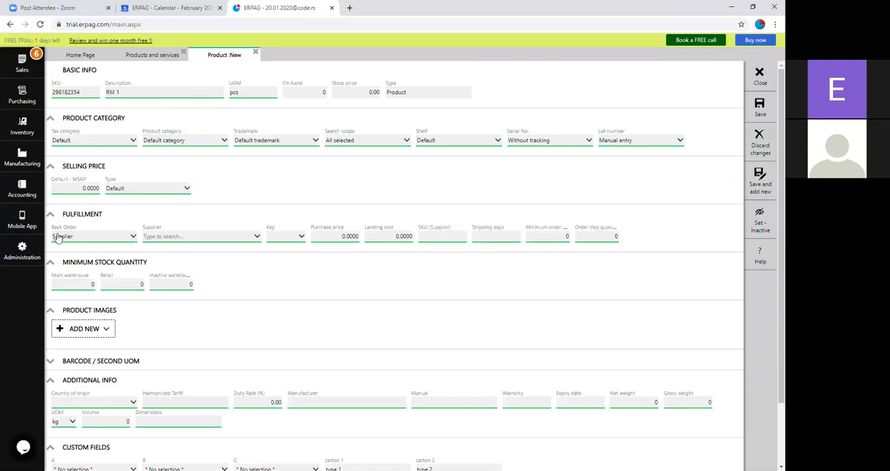
Step: Set the supplier of product RM 1 to Bicycle Habitat with a purchase price of 20 and 3 shipping days
click(222, 239)
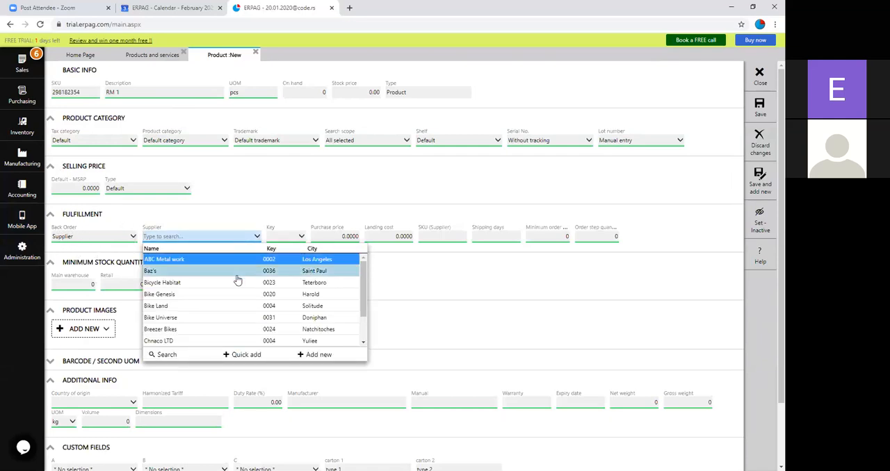
click(238, 283)
click(333, 238)
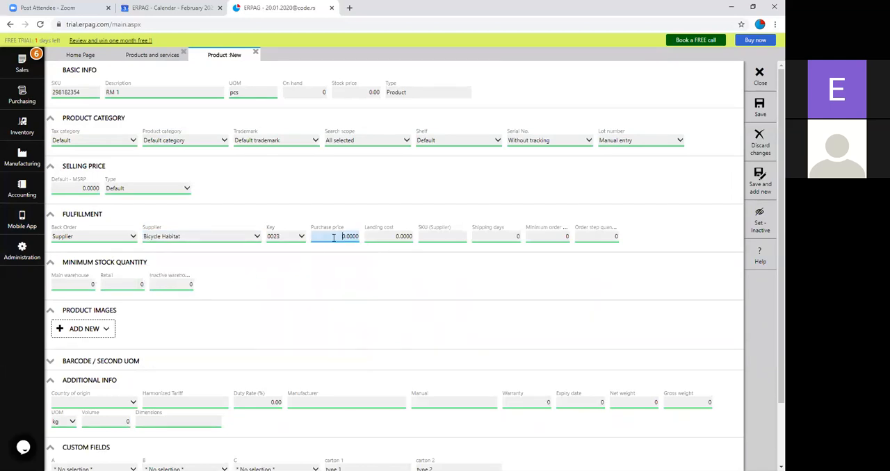
text(20)
click(373, 276)
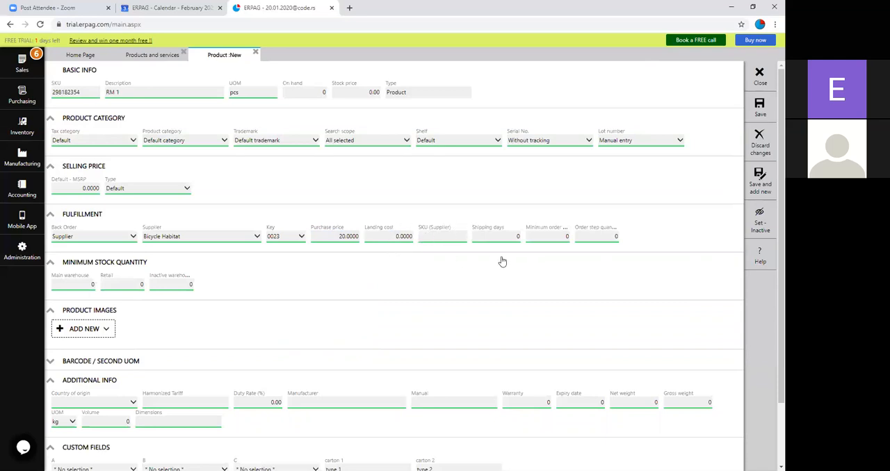
click(510, 237)
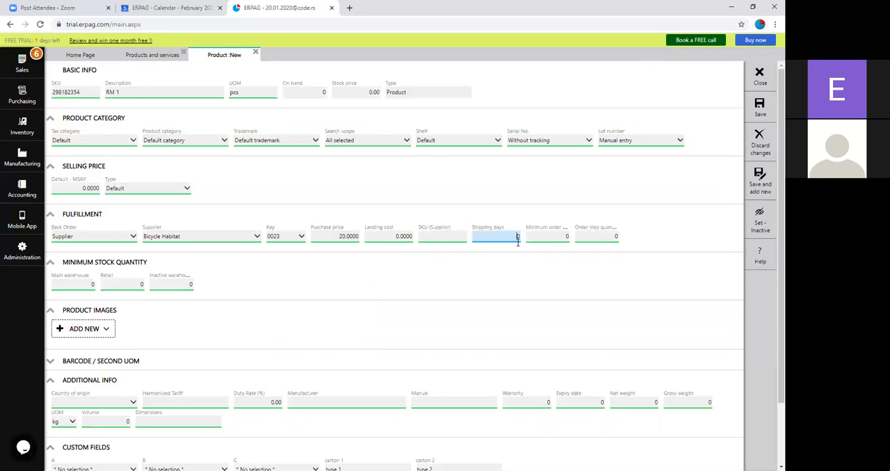
text(3)
Step: Set the retail minimum stock quantity of RM 1 to 10, and save and close the product
click(91, 284)
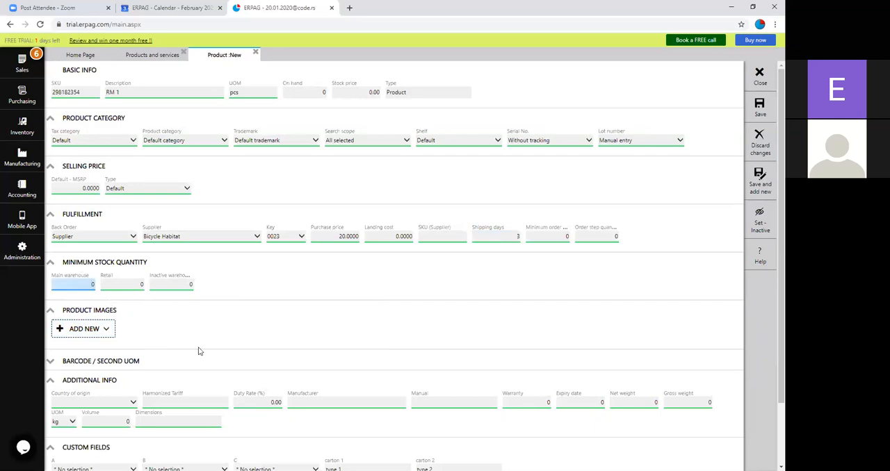
click(144, 285)
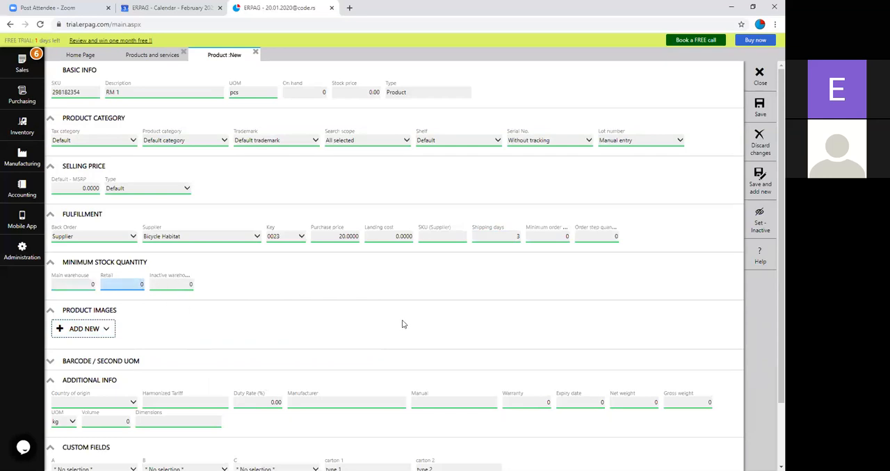
text(1)
click(759, 106)
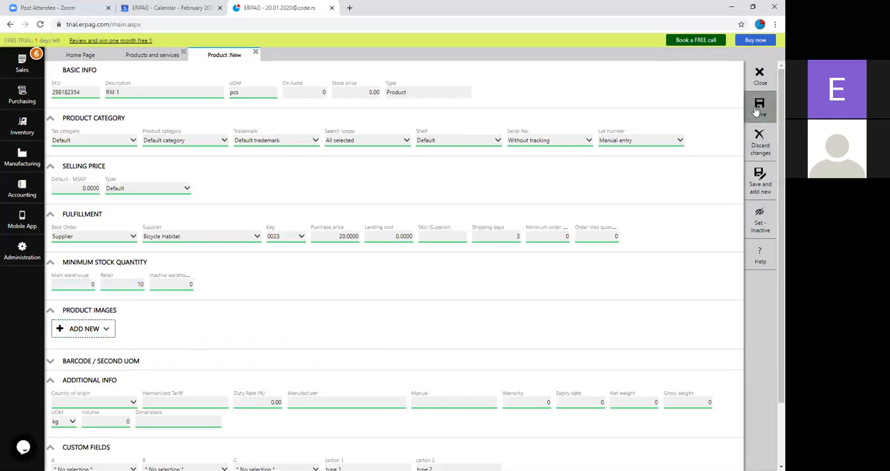
click(256, 54)
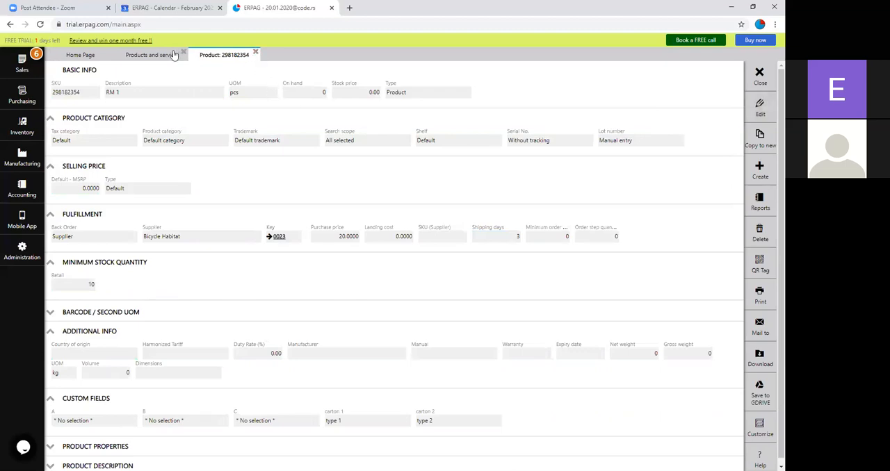
Step: Start another item of type Product with the description "RM 2" and choose Bicycle Habitat as its supplier
click(182, 105)
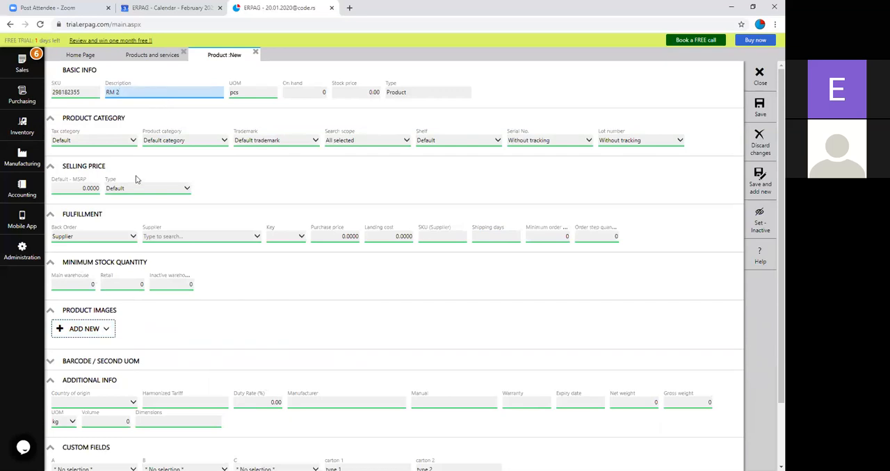
click(183, 238)
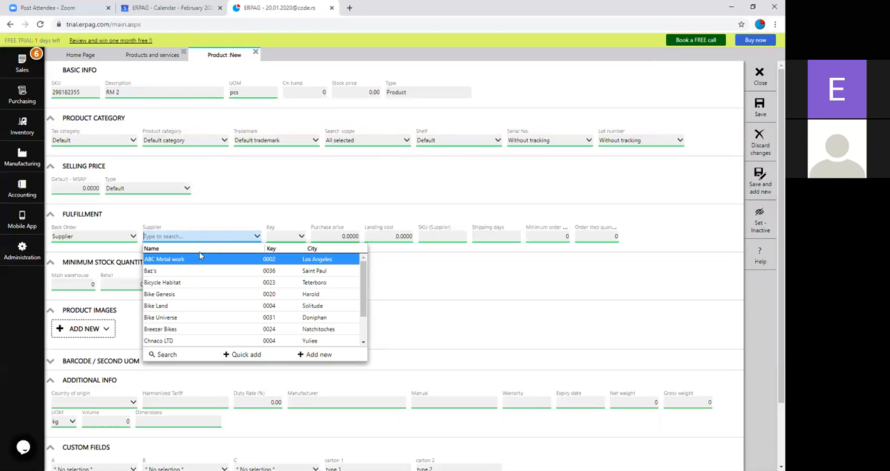
click(203, 283)
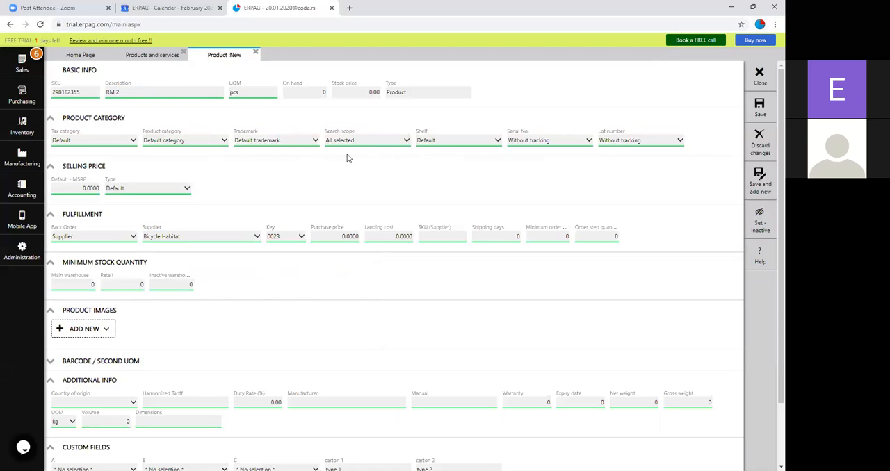
click(374, 143)
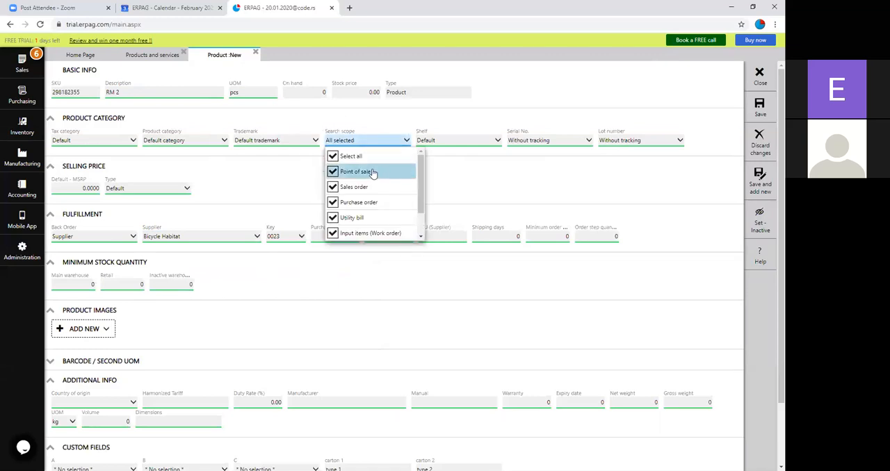
scroll(367, 197, down, 1)
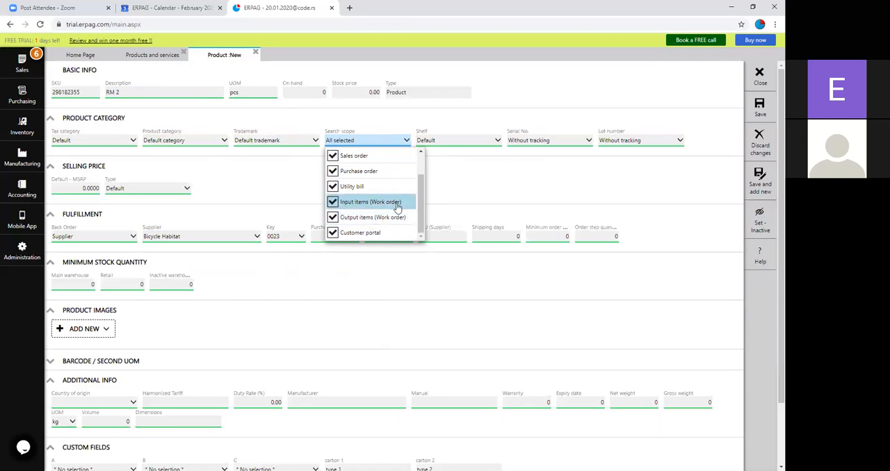
scroll(407, 218, up, 2)
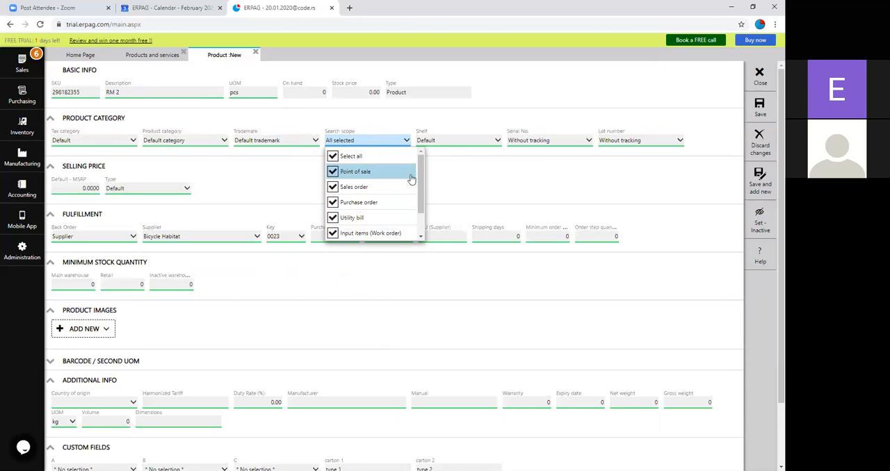
click(405, 142)
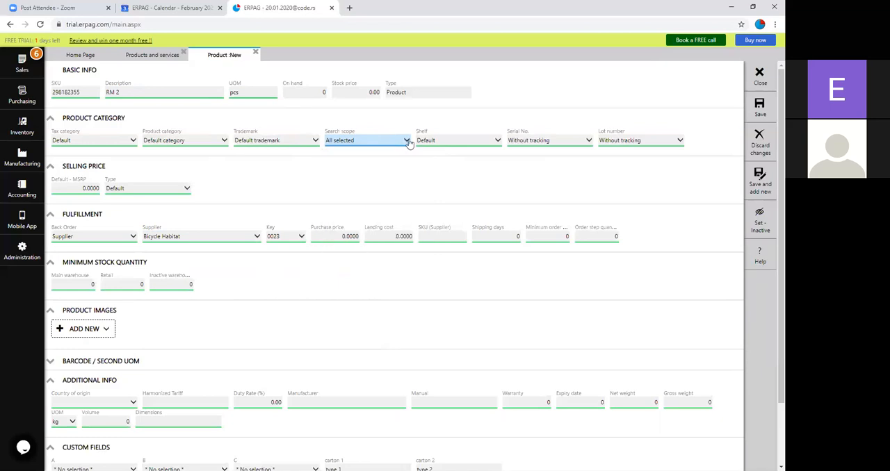
Step: Set the lot number tracking of RM 2 to Manual entry and its back order to Multiple suppliers
click(638, 141)
click(646, 167)
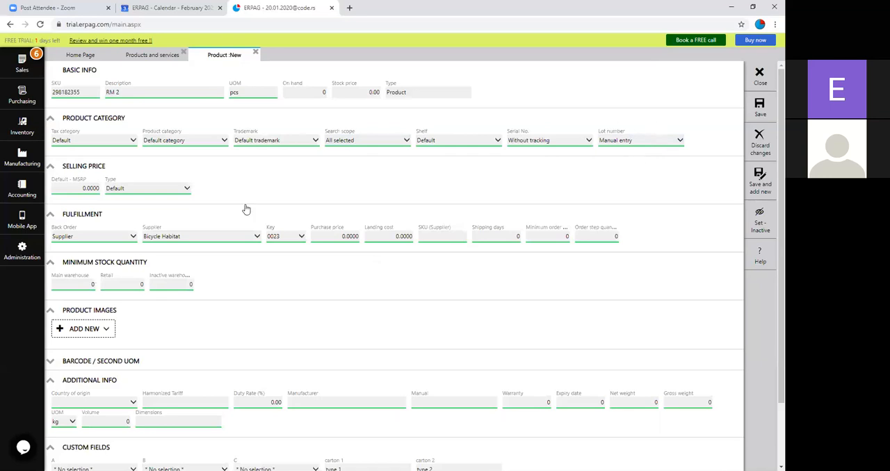
click(331, 238)
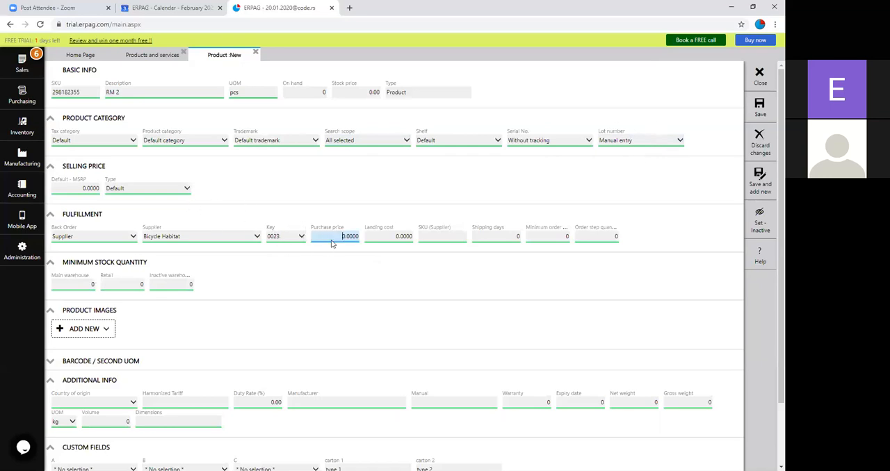
click(117, 237)
click(117, 292)
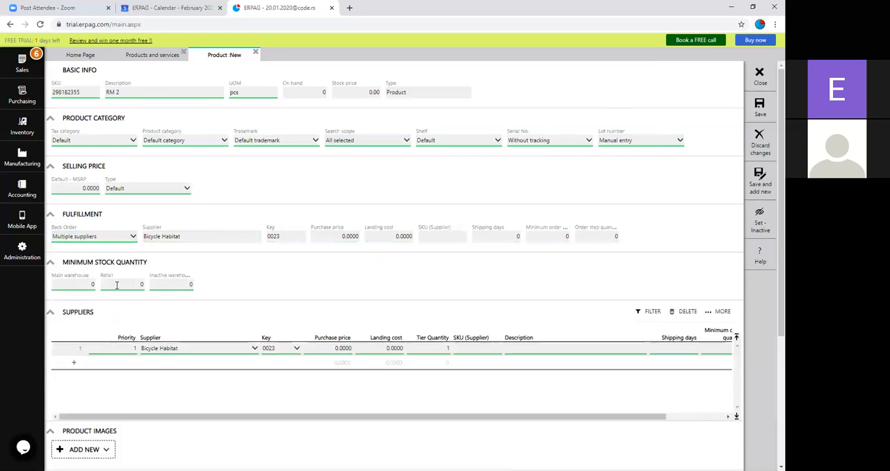
Step: Add Bike Genesis and Baz's as the second and third suppliers of RM 2
click(222, 367)
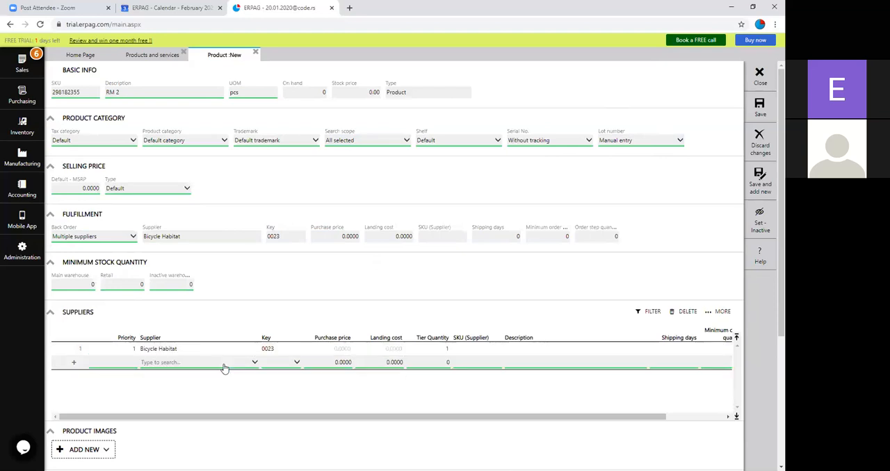
click(206, 409)
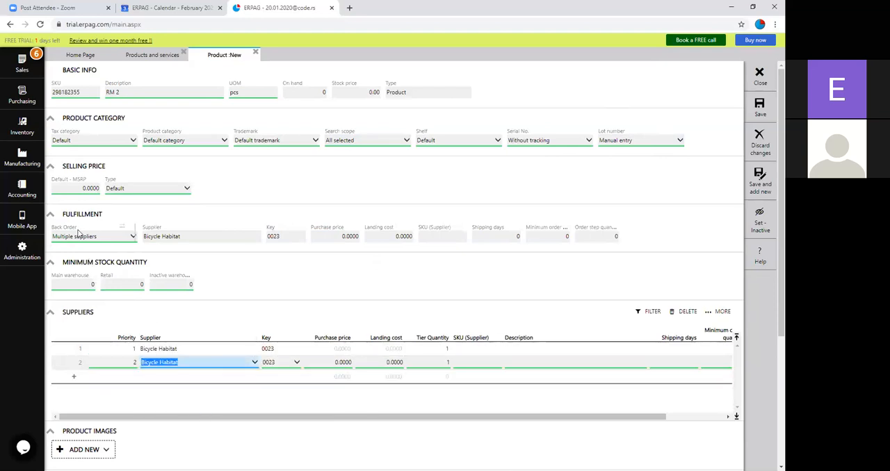
double_click(169, 362)
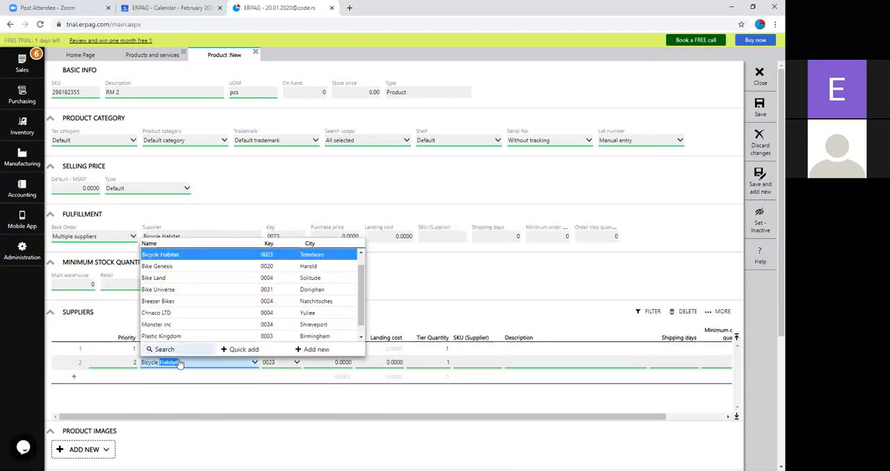
click(196, 268)
click(196, 376)
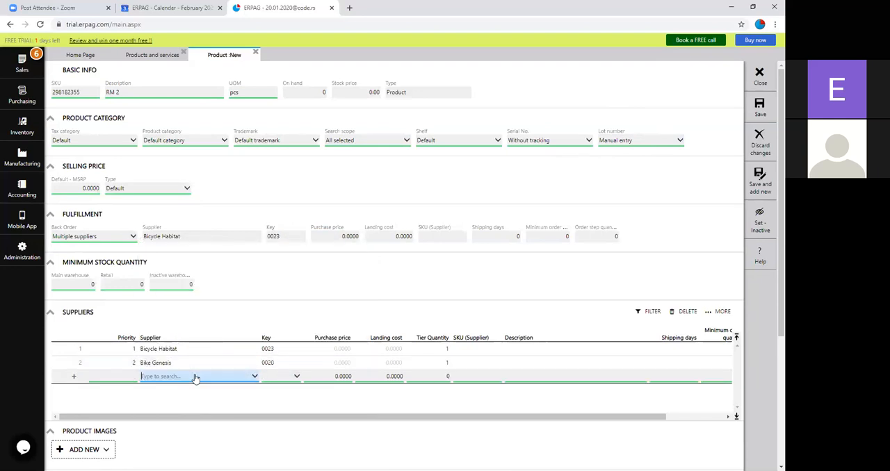
click(204, 281)
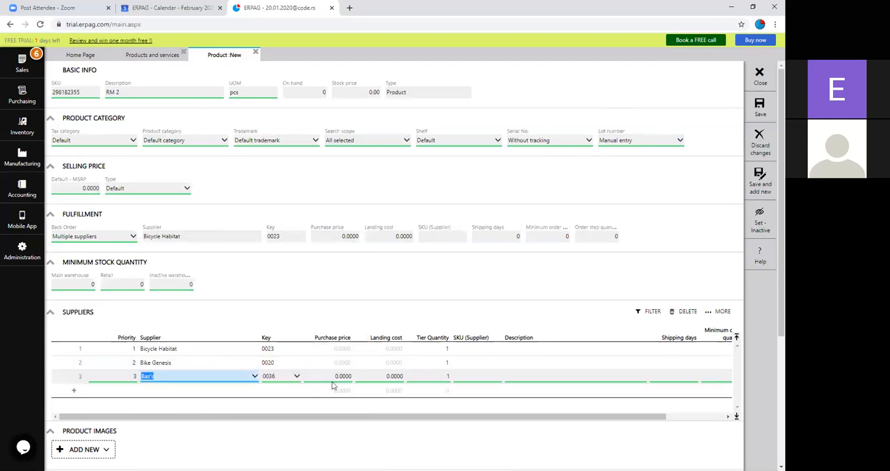
Step: Set the purchase prices to 10 for Bicycle Habitat, 12 for Bike Genesis and 15 for Baz's, and save and close RM 2
click(340, 347)
text(10)
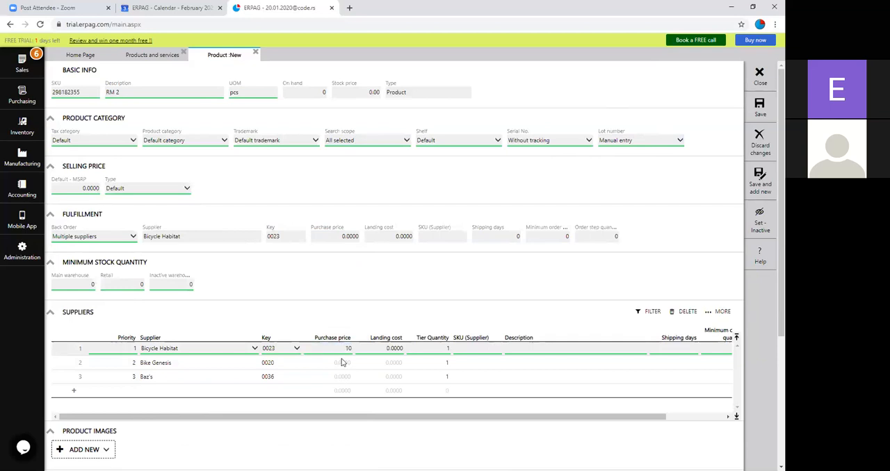
click(343, 363)
text(12)
click(342, 376)
text(15)
click(357, 407)
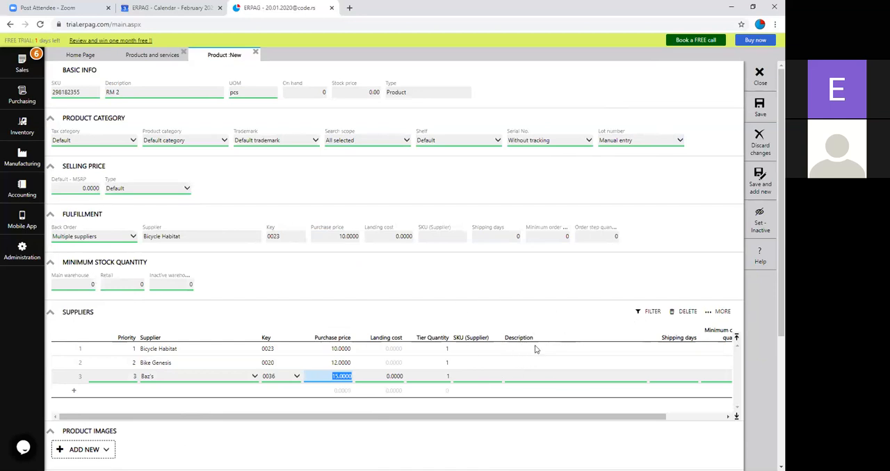
click(765, 117)
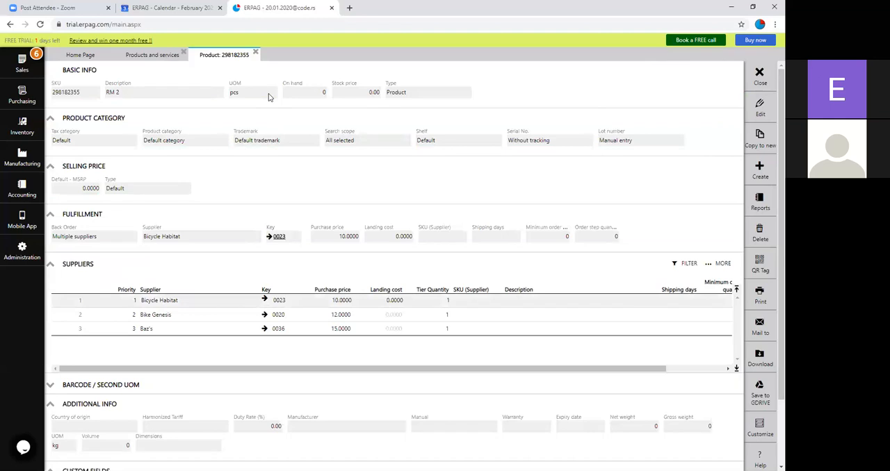
click(256, 53)
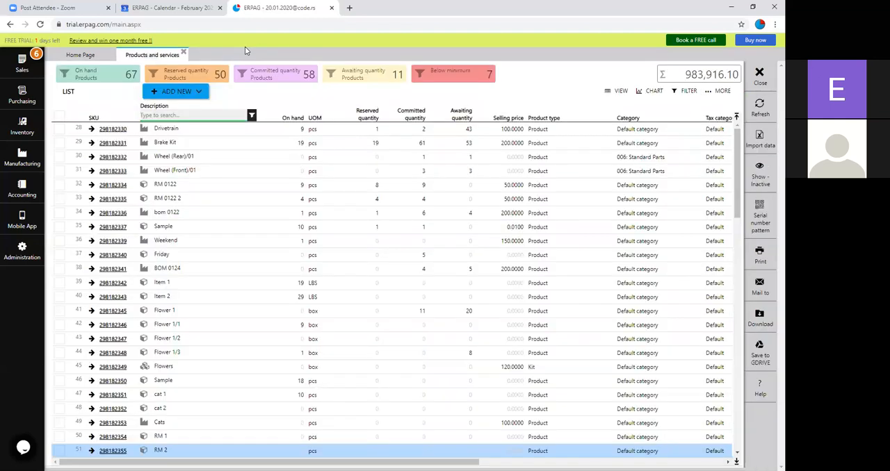
Step: Start a new Bill of materials item with the description "FM 1+2" and set its lot number tracking to Manual entry
click(184, 93)
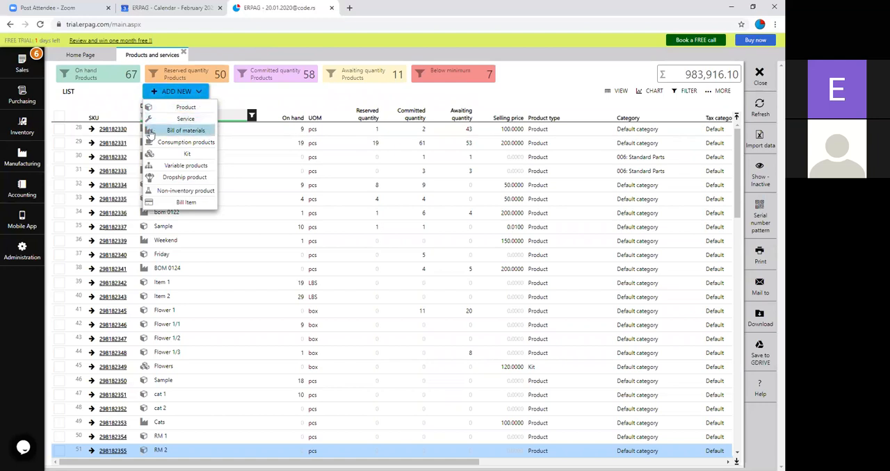
click(198, 134)
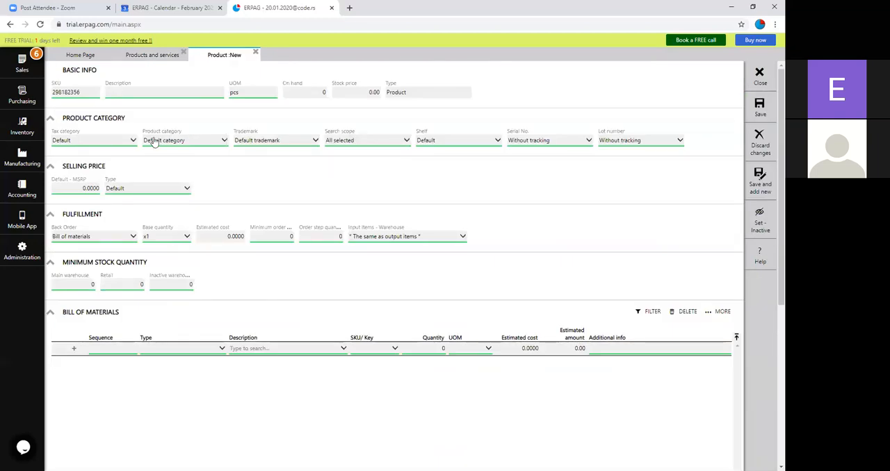
click(149, 91)
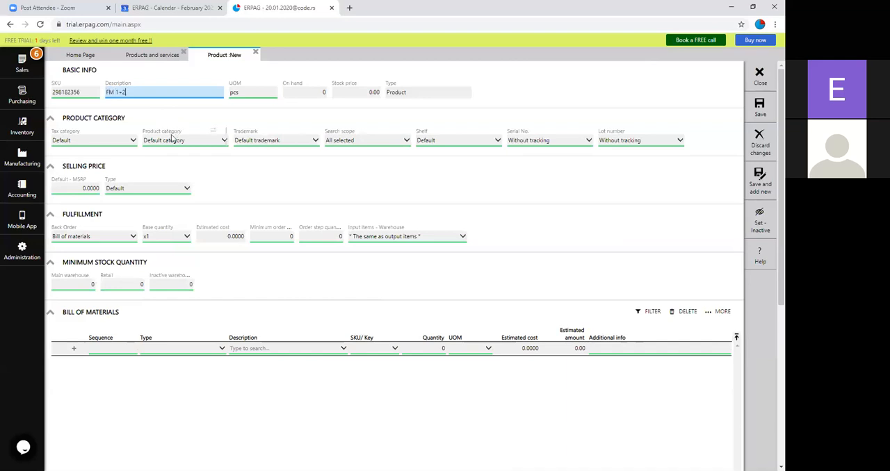
click(626, 146)
click(630, 169)
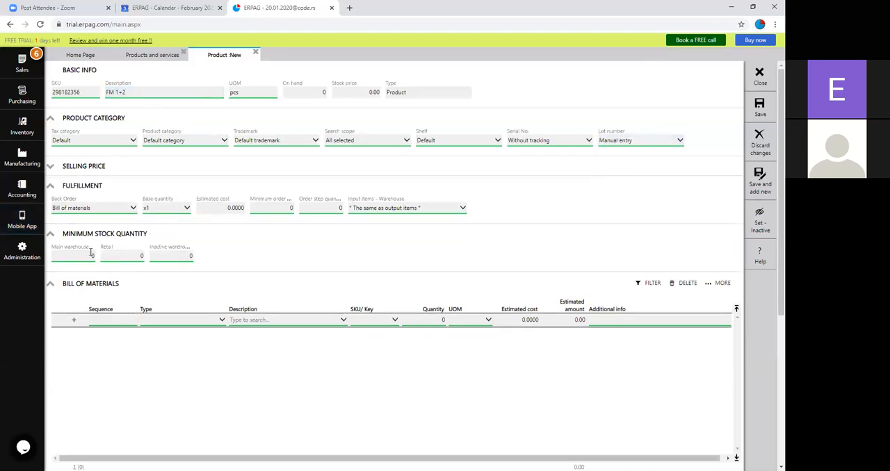
click(51, 168)
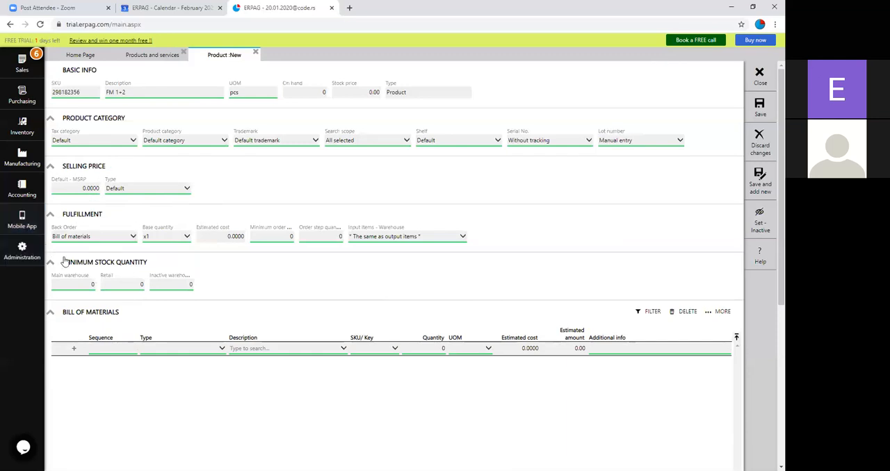
scroll(111, 275, down, 1)
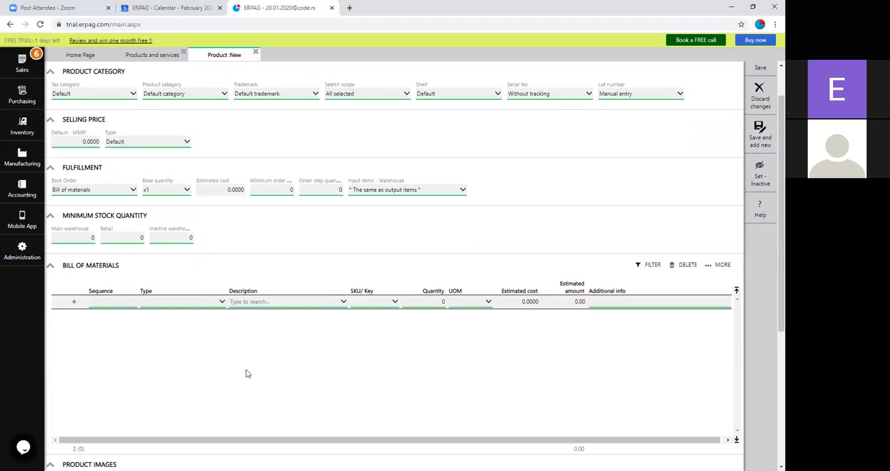
scroll(246, 375, down, 2)
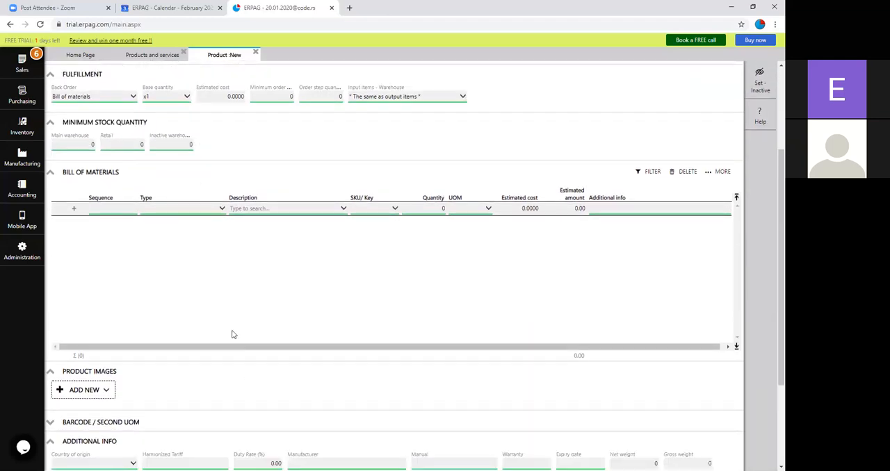
Step: Add two lines of type Component to the product's bill of materials
click(208, 215)
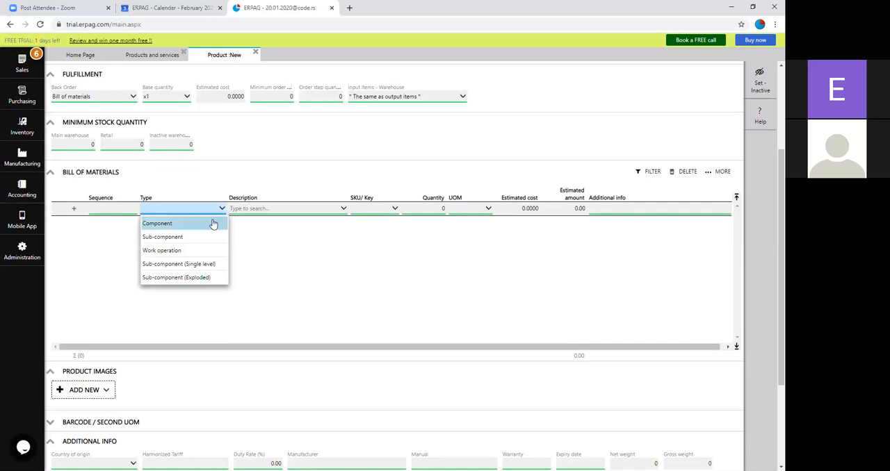
click(213, 223)
click(202, 222)
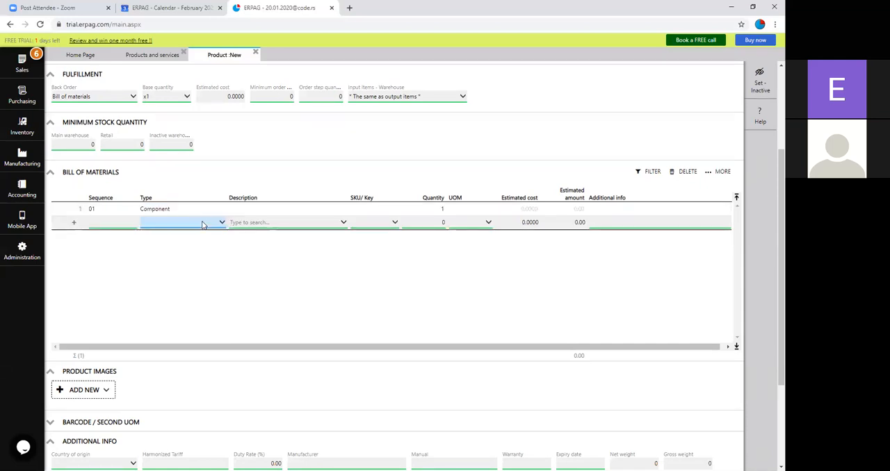
click(202, 224)
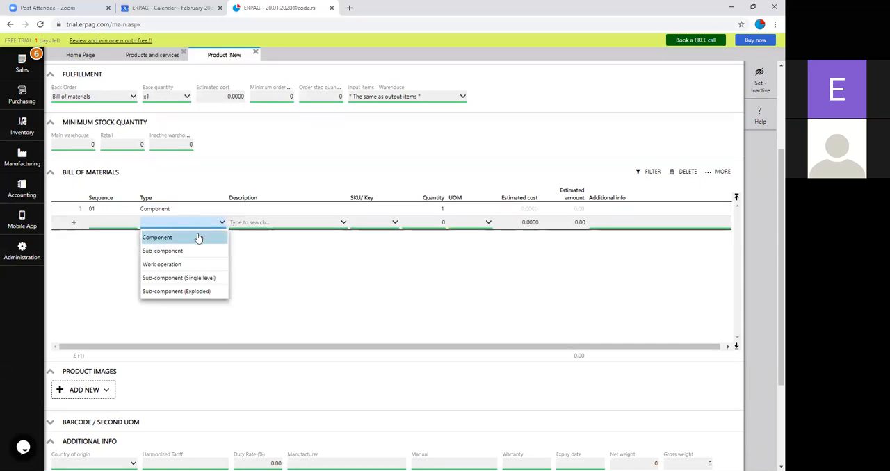
click(199, 238)
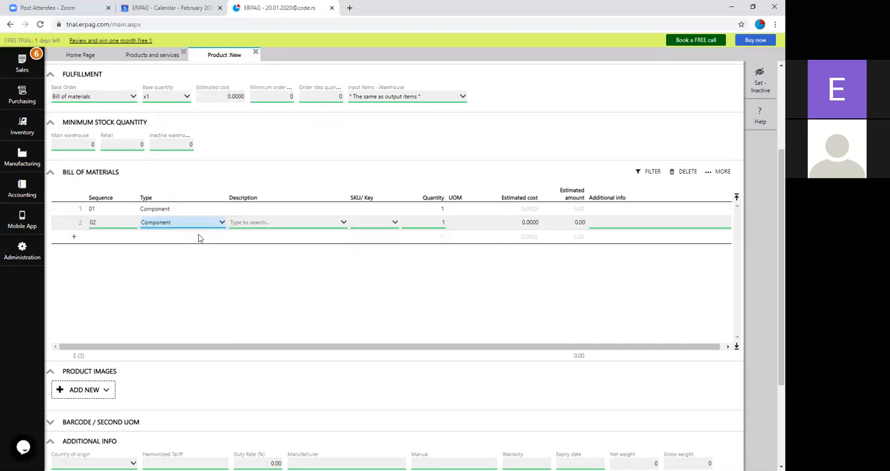
Step: Assign RM 1 to the first component line and RM 2 to the second
click(273, 212)
text(RM)
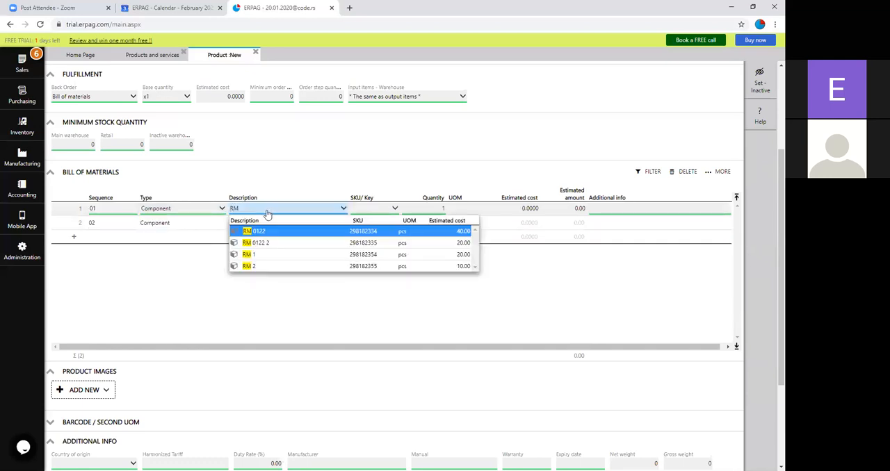
click(256, 254)
click(258, 223)
text(R)
key(BackSpace)
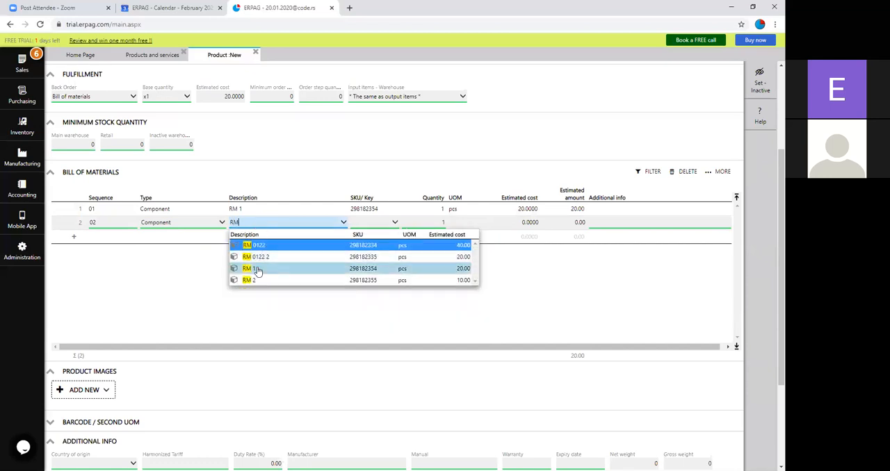
click(257, 281)
Step: Add Assemble and Reporting as work operations to the bill of materials
click(179, 237)
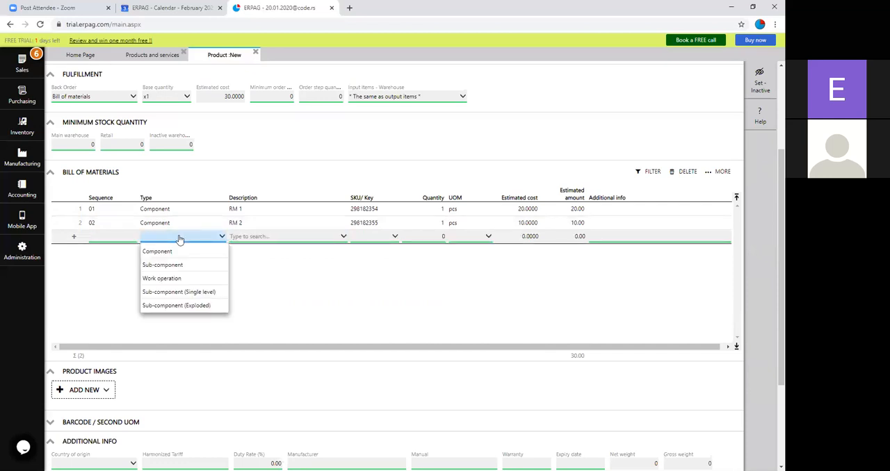
click(180, 279)
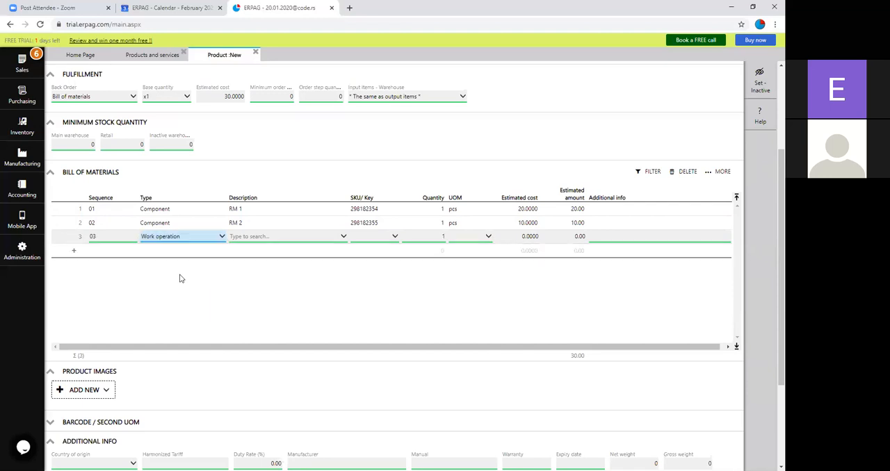
click(262, 237)
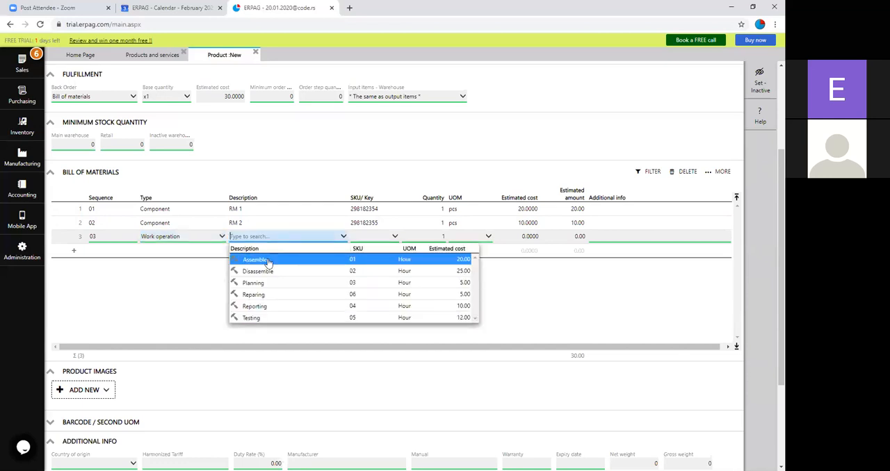
click(267, 260)
click(159, 252)
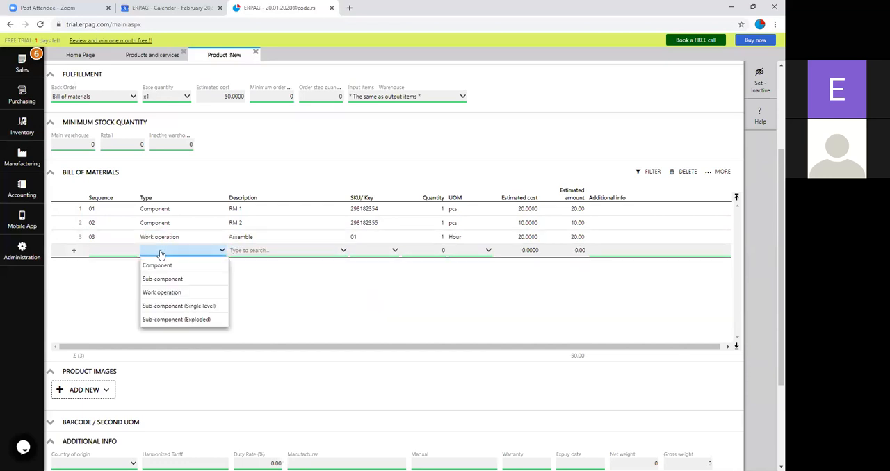
click(197, 292)
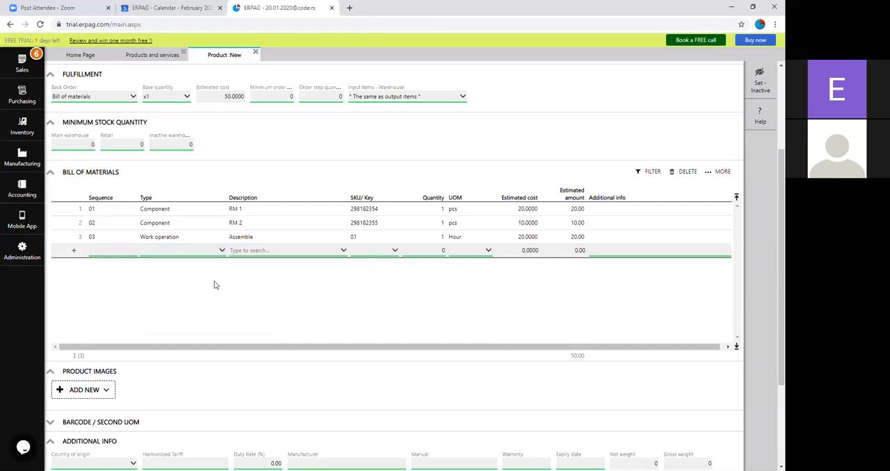
click(264, 254)
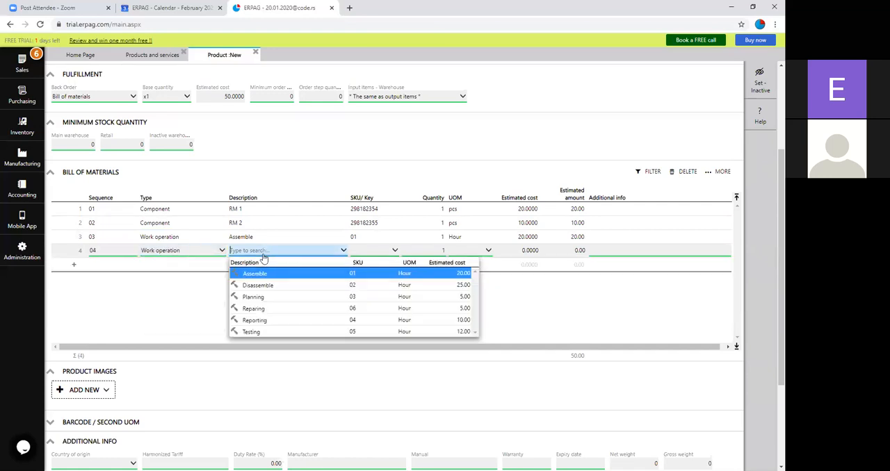
click(277, 322)
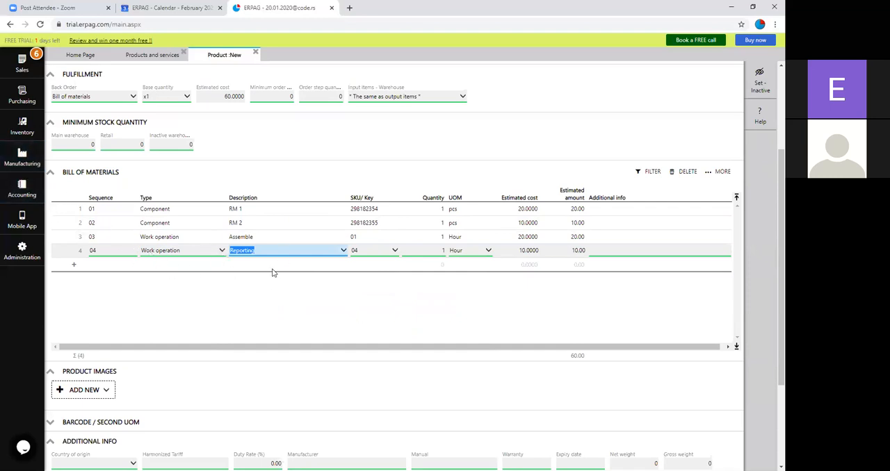
Step: Set the quantity of RM 2 to 2 pcs and of Assemble to 2 hours, and save the product
click(443, 223)
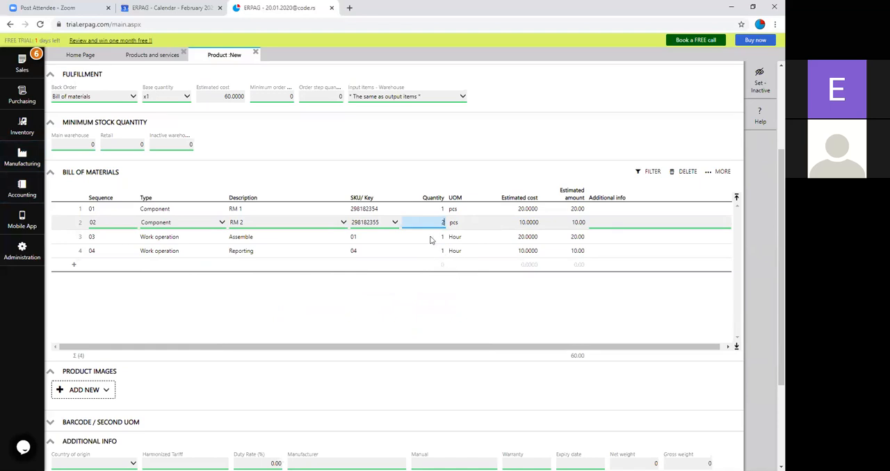
click(440, 239)
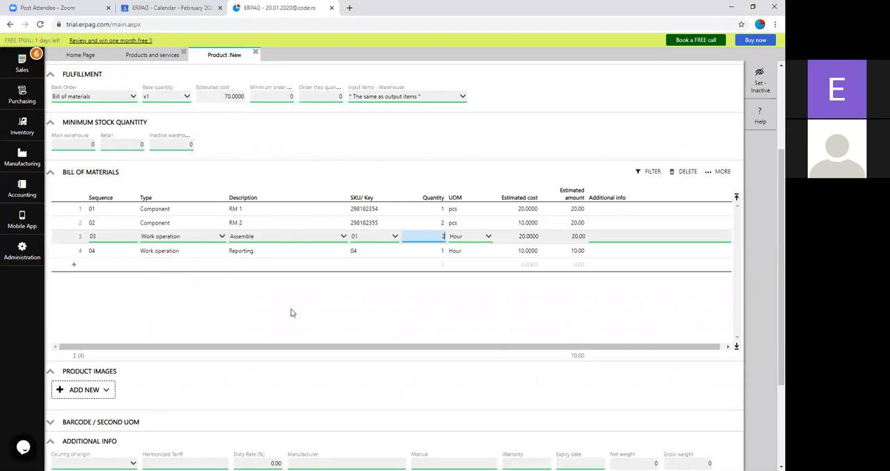
scroll(293, 313, up, 1)
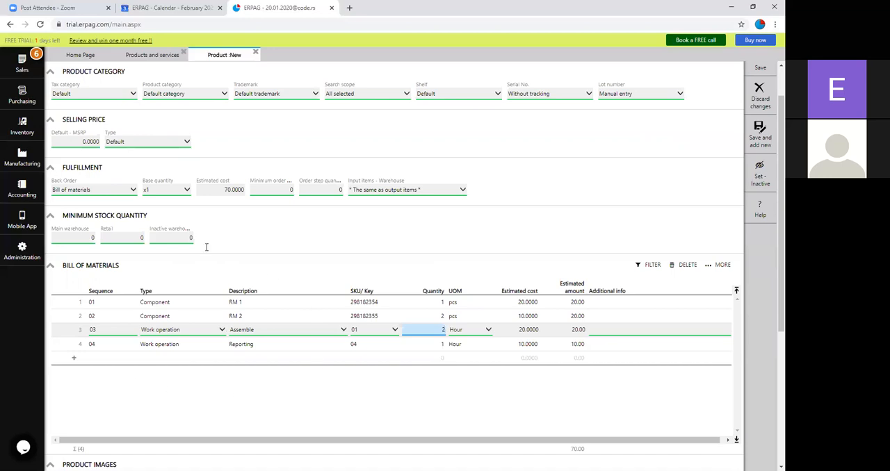
scroll(224, 320, up, 1)
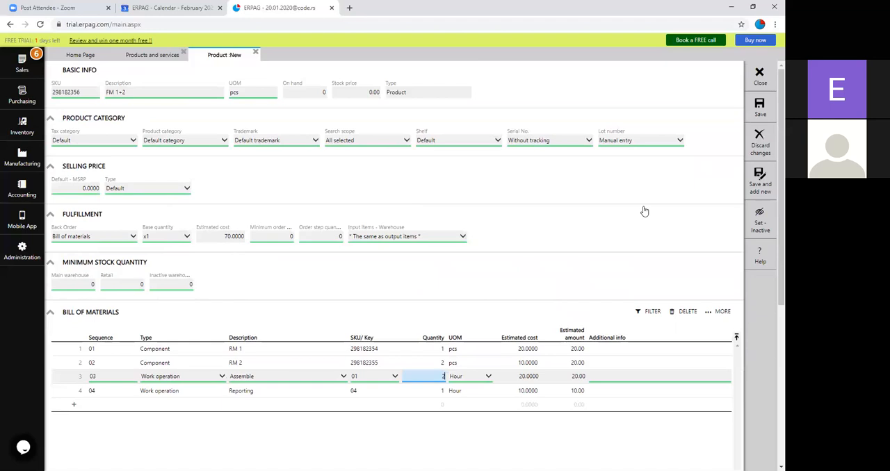
click(773, 107)
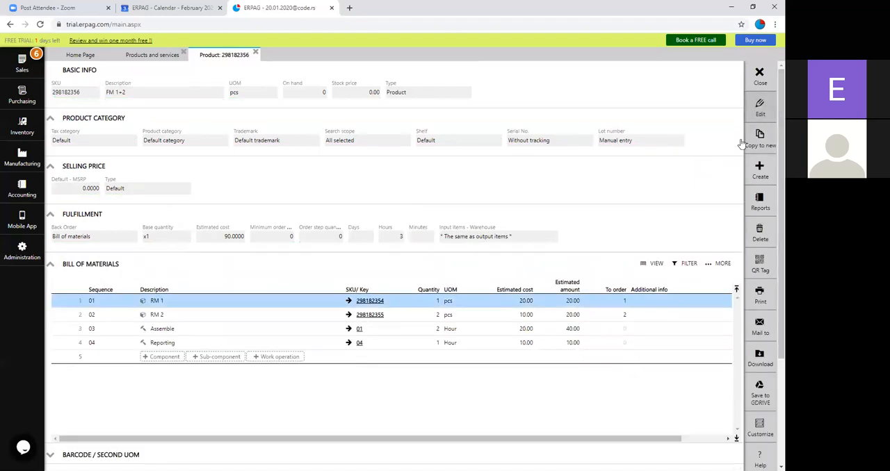
Step: Close the FM 1+2 product and the products and services list
click(758, 169)
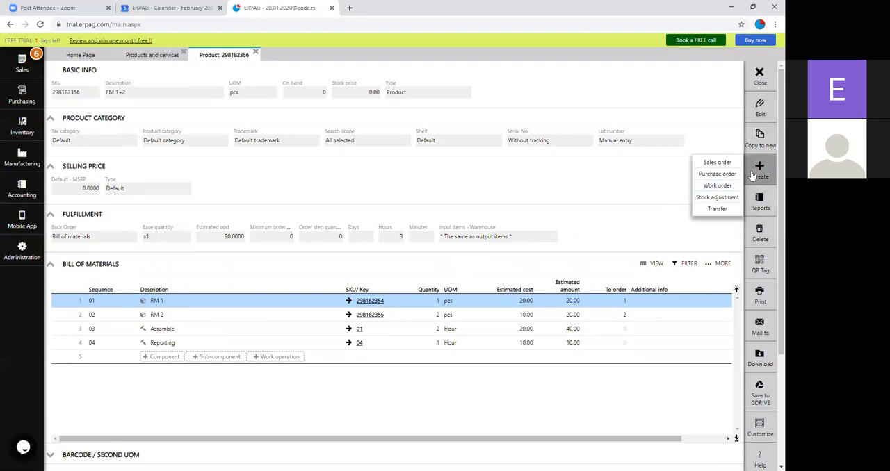
click(759, 75)
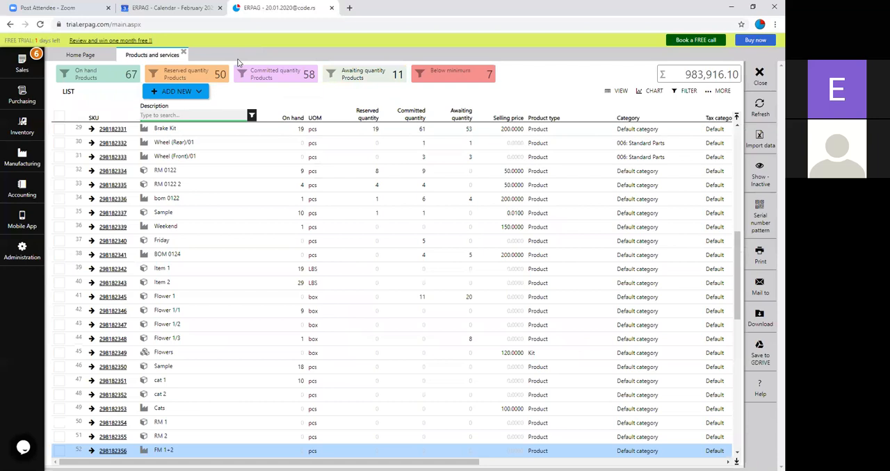
click(182, 53)
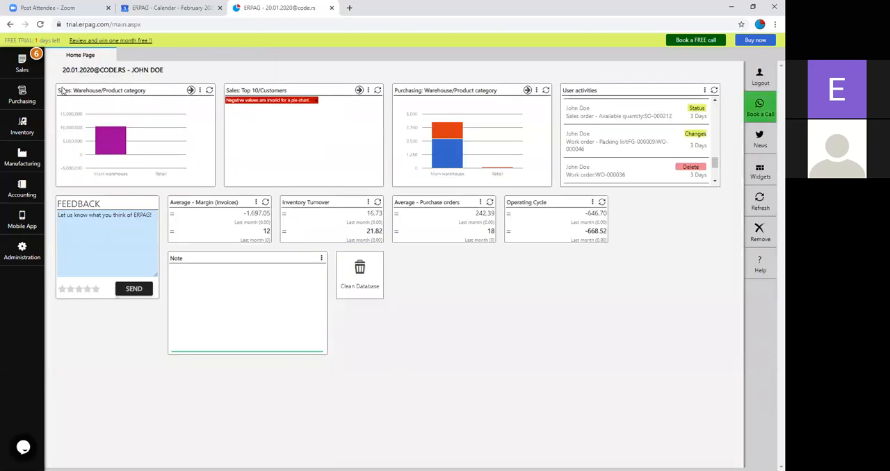
Step: Review the CRM presales stages with their forecast percentages and colors, and close the list
click(23, 68)
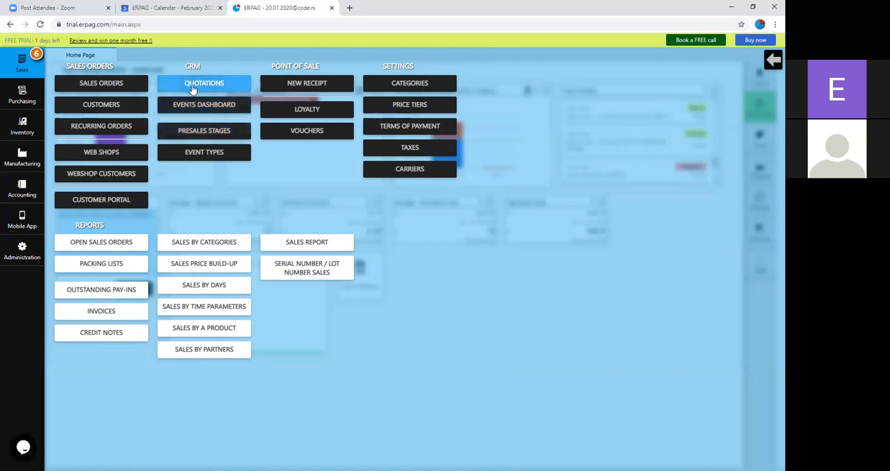
click(203, 129)
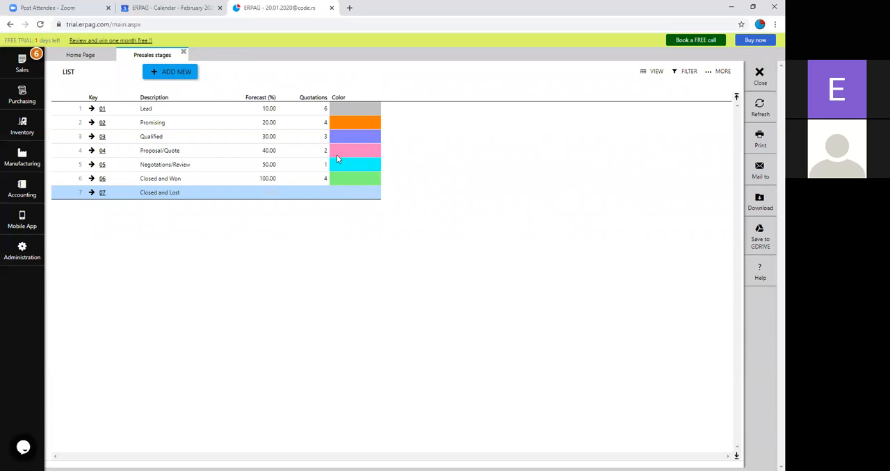
click(183, 54)
Step: Open the quotations list and examine the opportunity stage, forecast, status and amount columns
click(21, 64)
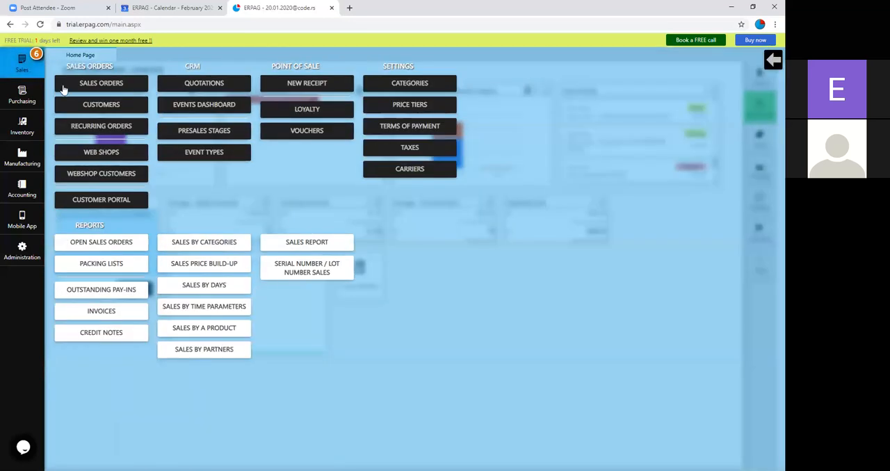
click(215, 90)
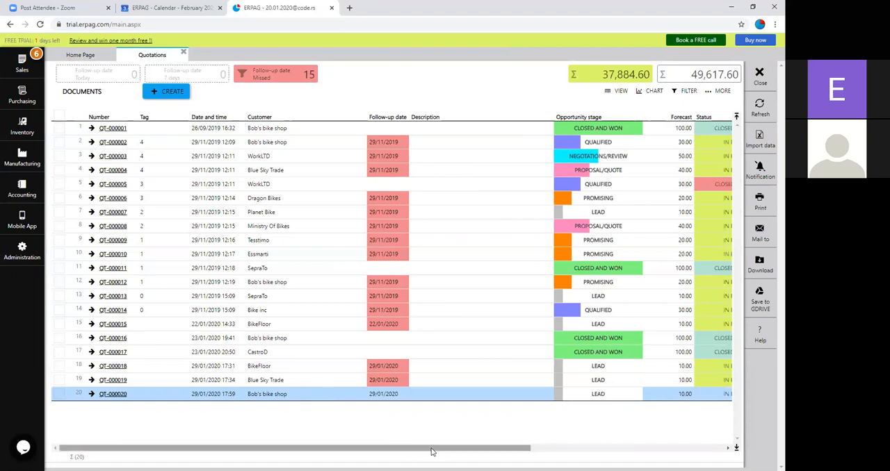
drag(432, 452, 520, 451)
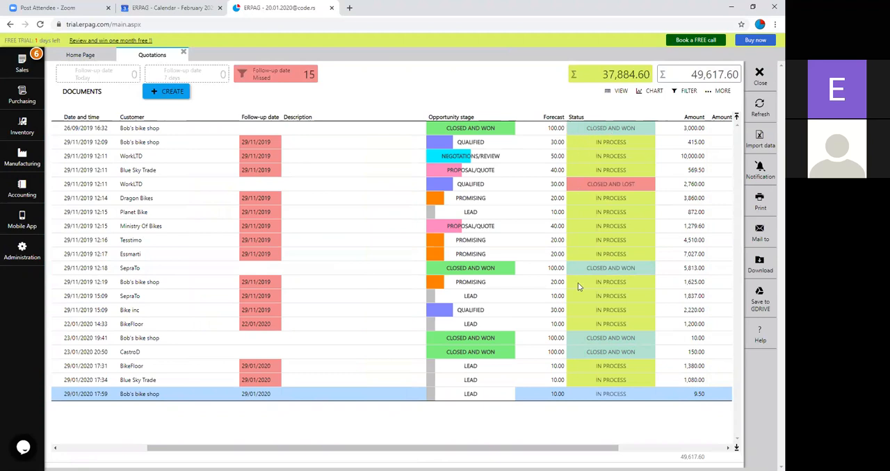
drag(552, 451, 459, 451)
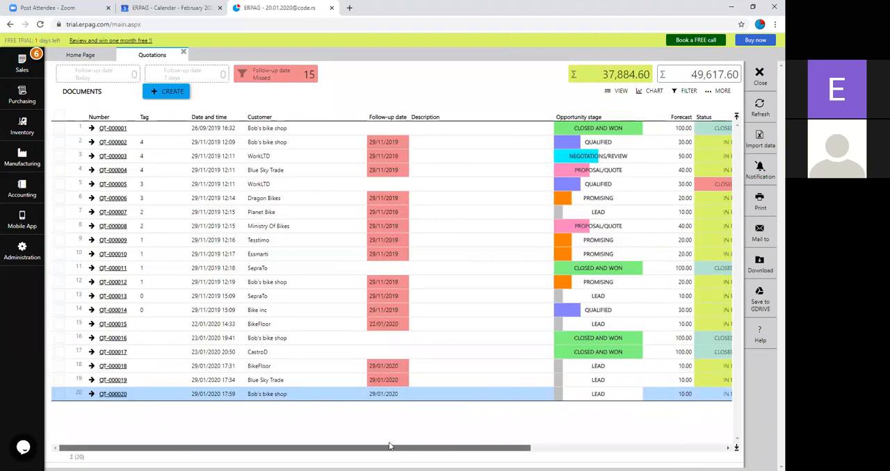
Step: Create a new quotation for Bob's bike shop with FM 1+2 as its item
click(153, 93)
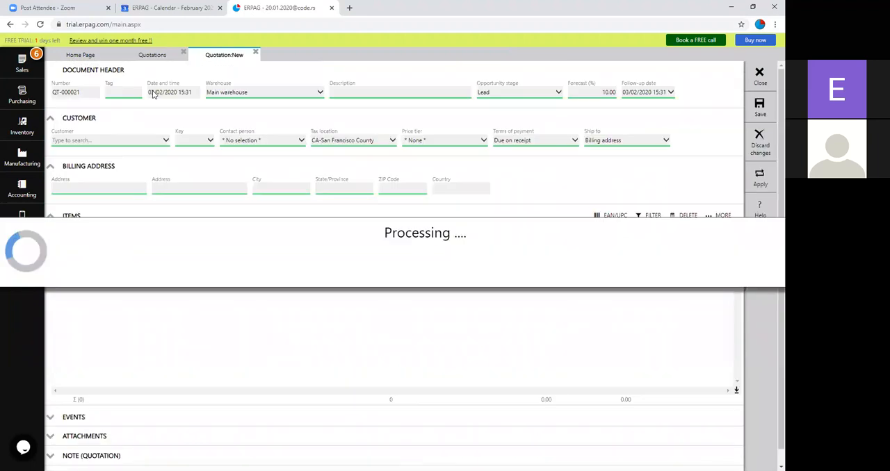
click(148, 144)
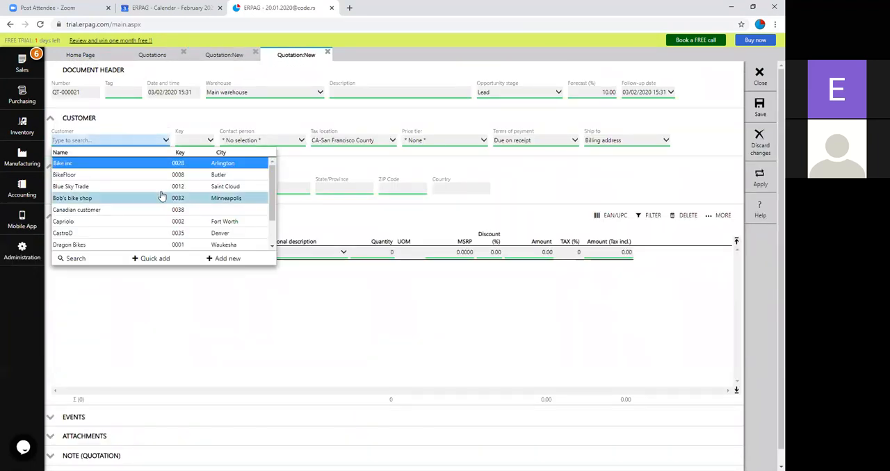
click(159, 197)
click(168, 255)
text(F)
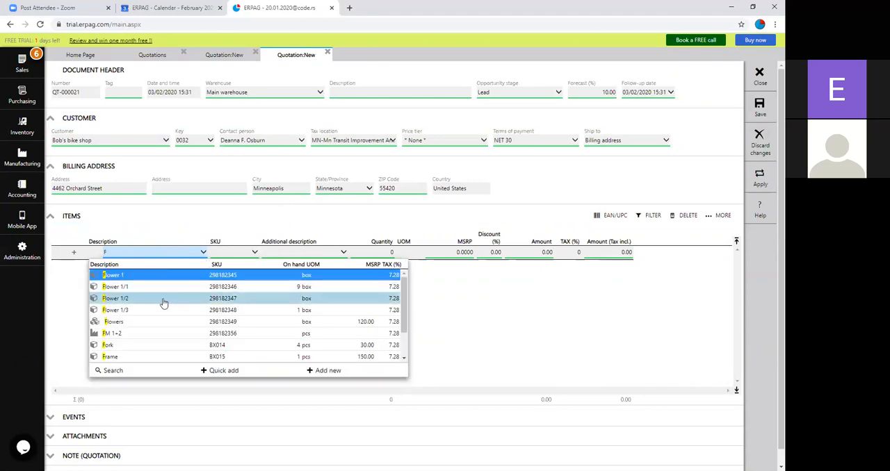
click(165, 335)
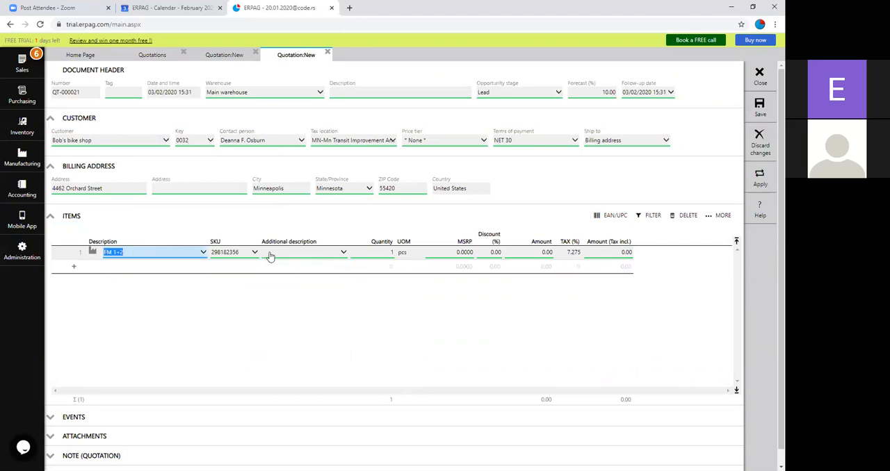
Step: Set the MSRP of FM 1+2 in the quotation to 120 and save the quotation
click(454, 252)
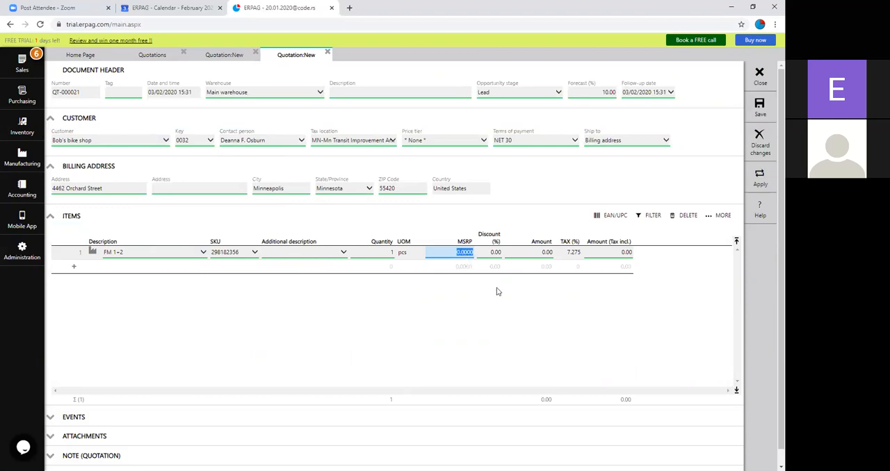
text(120)
key(Return)
click(770, 106)
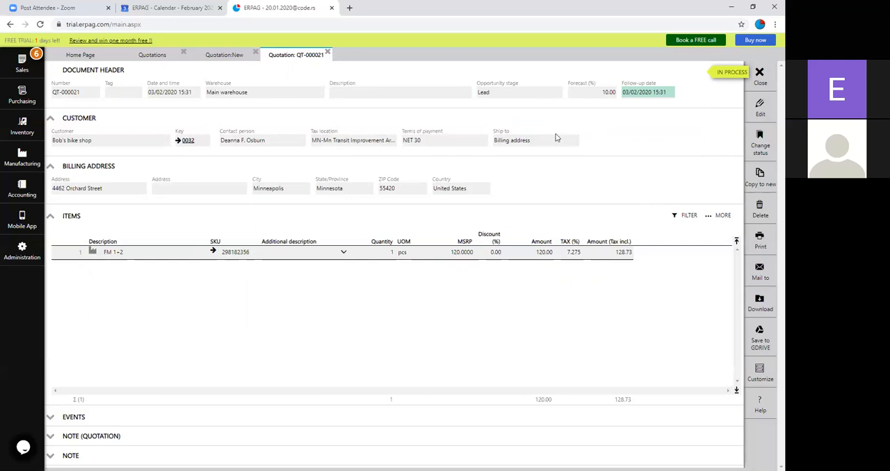
click(25, 254)
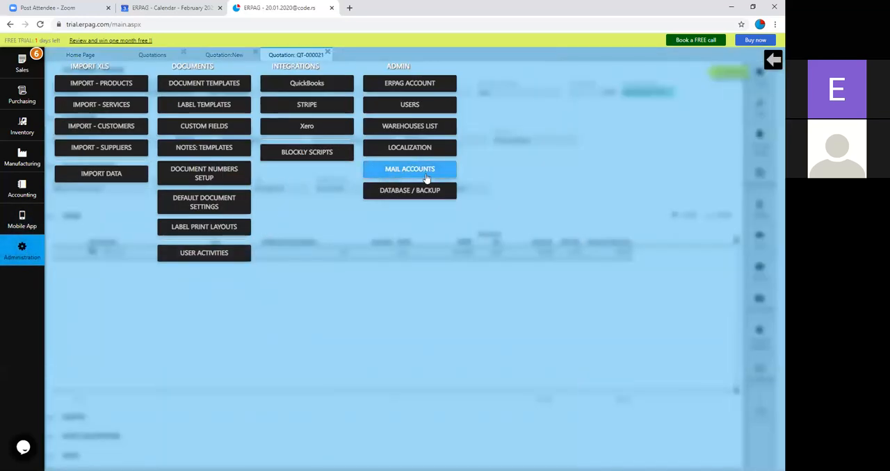
click(773, 60)
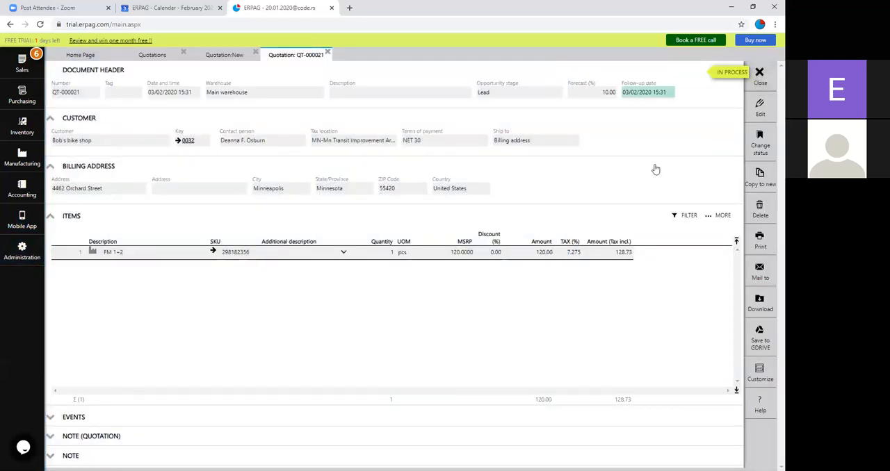
Step: Review the email form for the saved quotation with its PDF attachment, and cancel it without sending
click(758, 274)
click(732, 265)
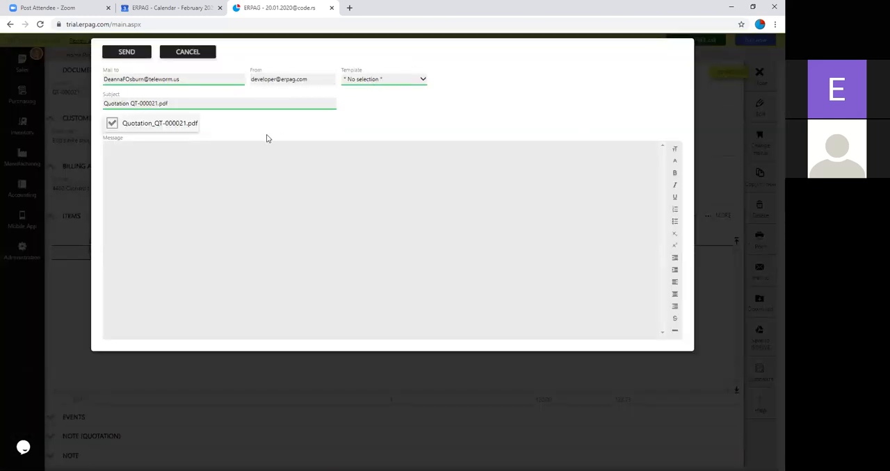
click(176, 99)
click(115, 156)
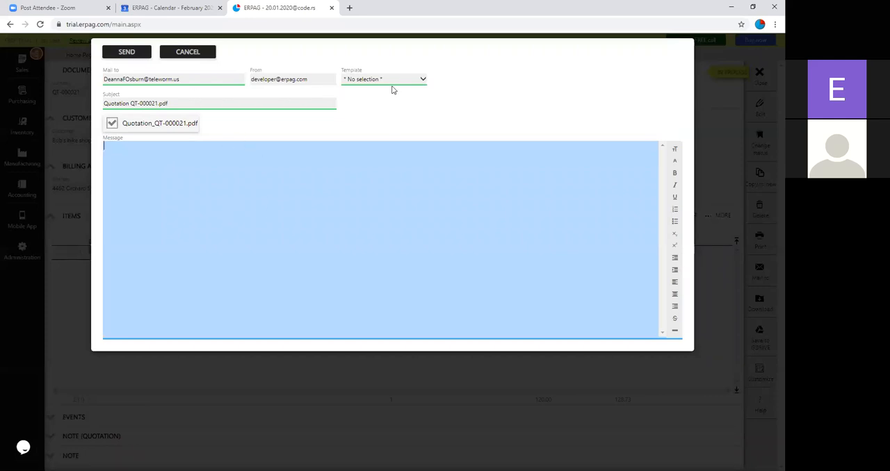
click(192, 57)
click(201, 59)
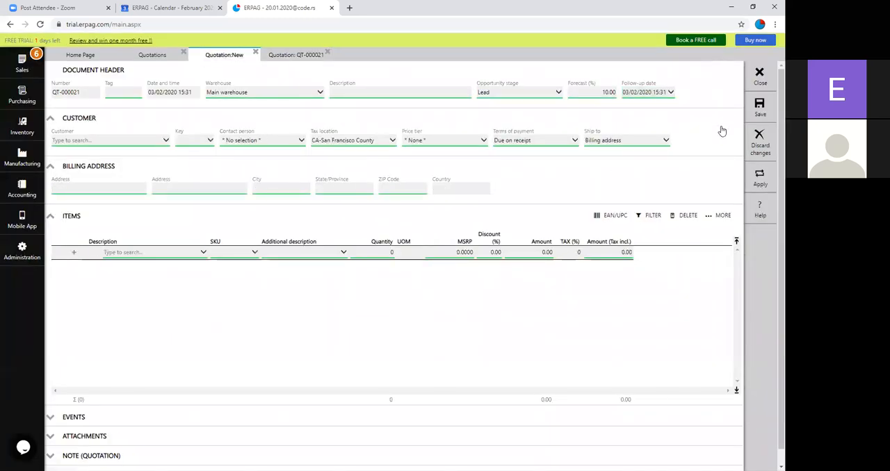
click(516, 93)
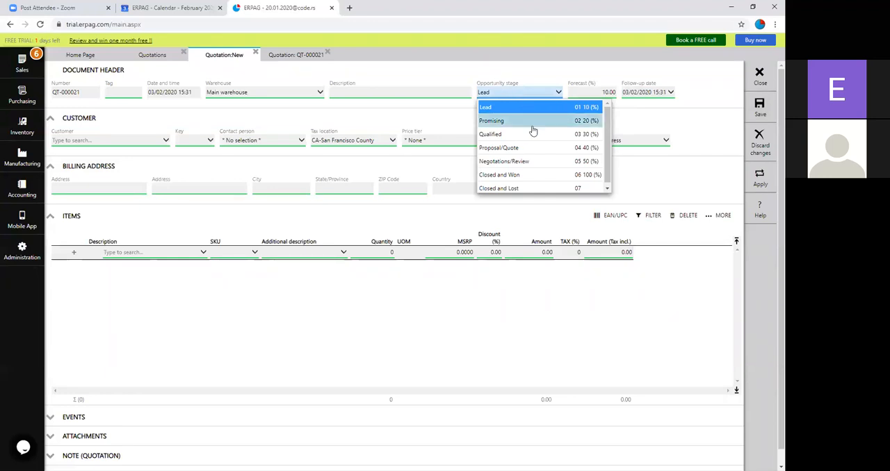
click(509, 175)
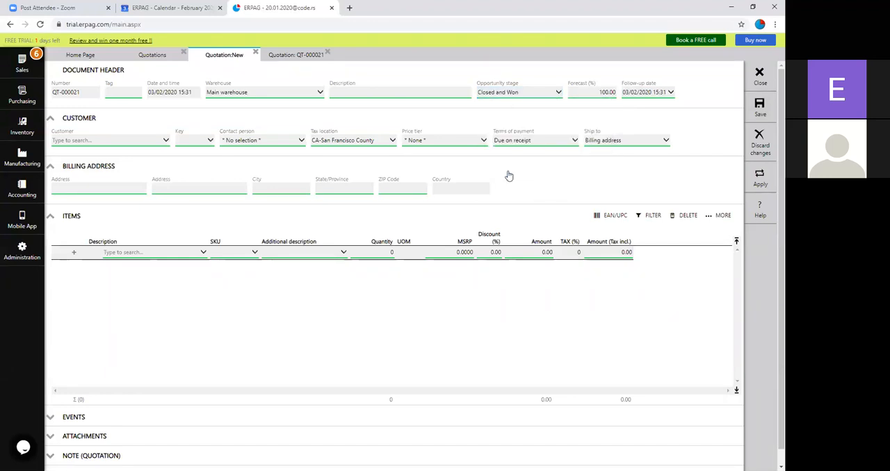
click(765, 110)
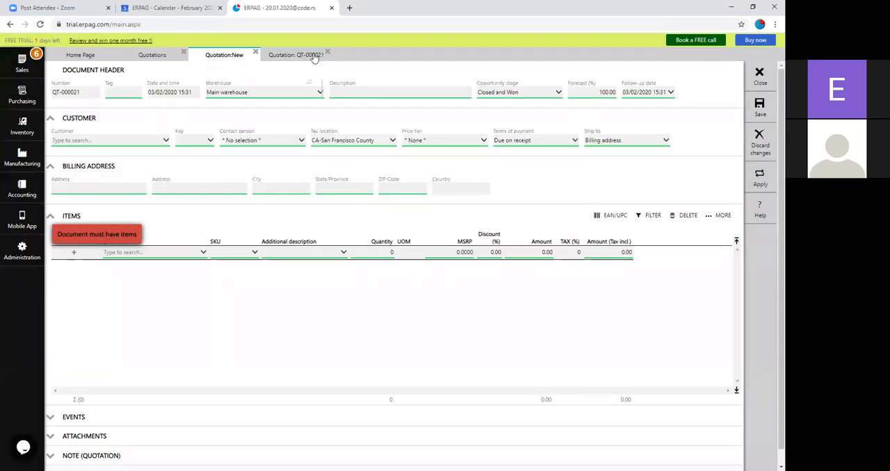
click(265, 55)
click(255, 53)
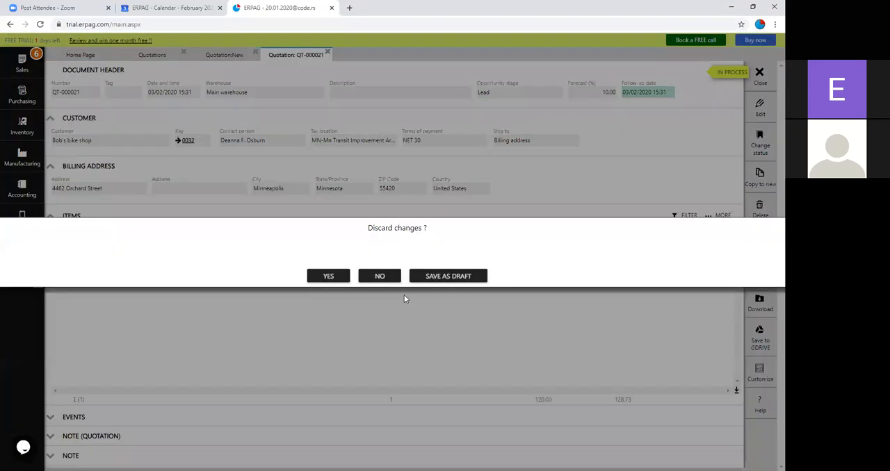
click(323, 278)
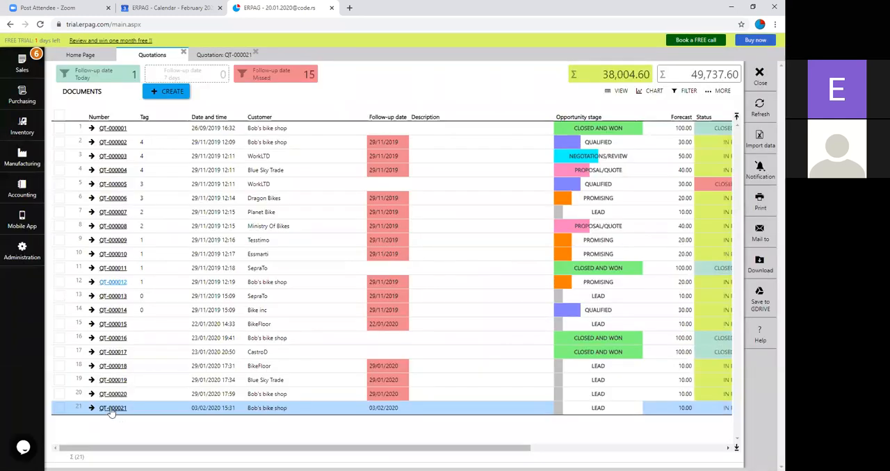
Step: Set the opportunity stage of the FM 1+2 quotation for Bob's bike shop to Closed and Won and save it
click(111, 409)
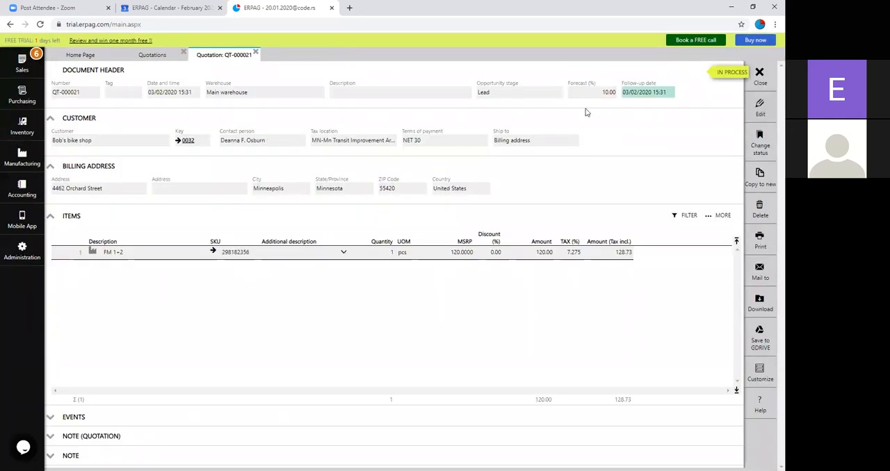
click(526, 96)
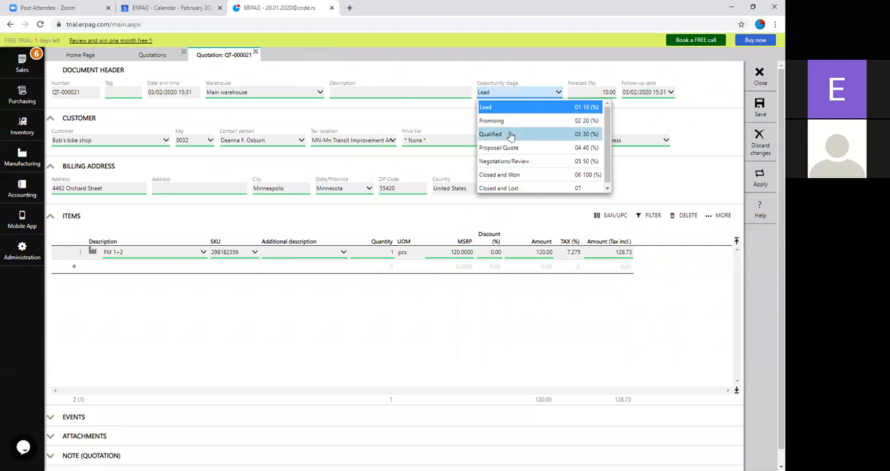
click(513, 175)
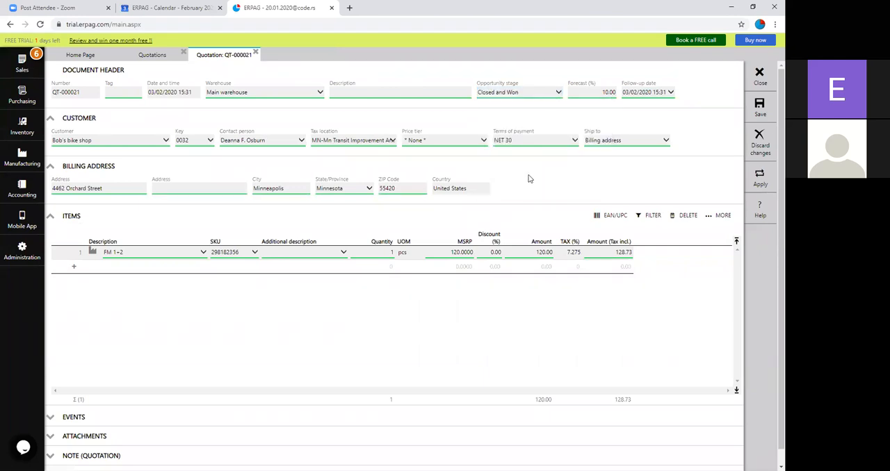
click(761, 108)
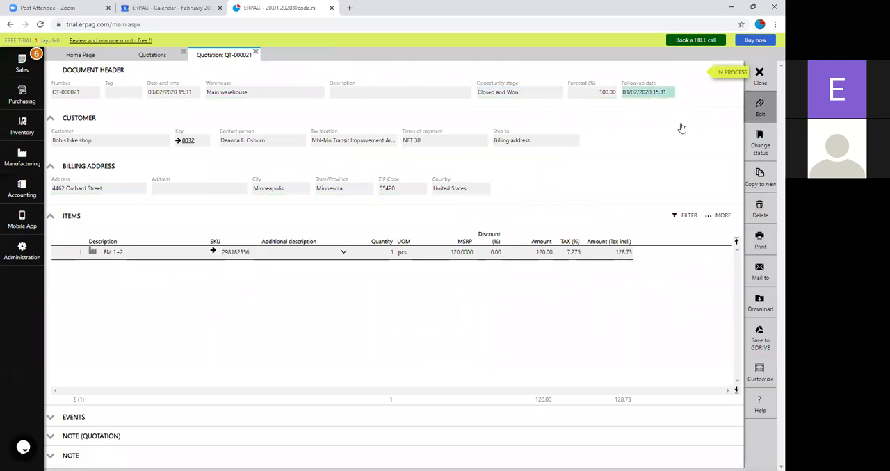
Step: Copy the won quotation to a new sales order and save the order
click(760, 180)
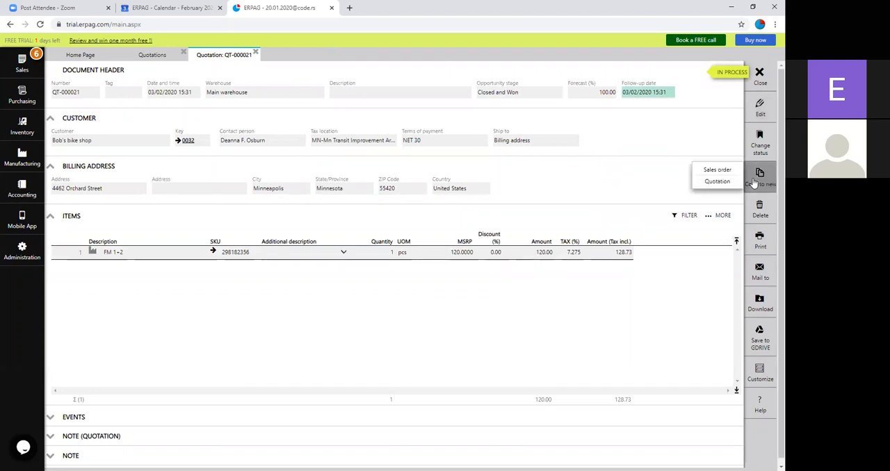
click(718, 171)
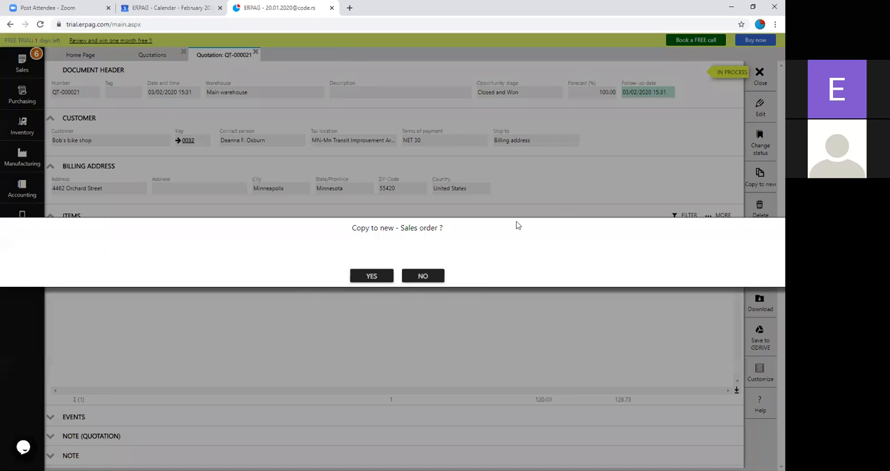
click(388, 273)
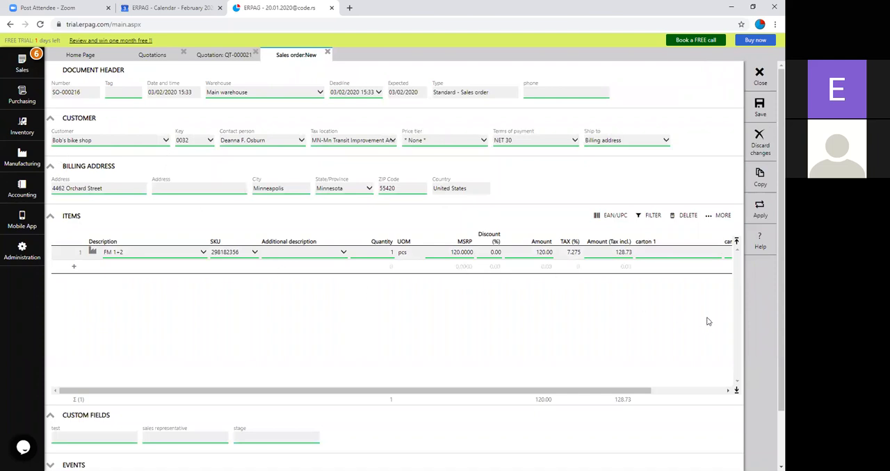
click(759, 105)
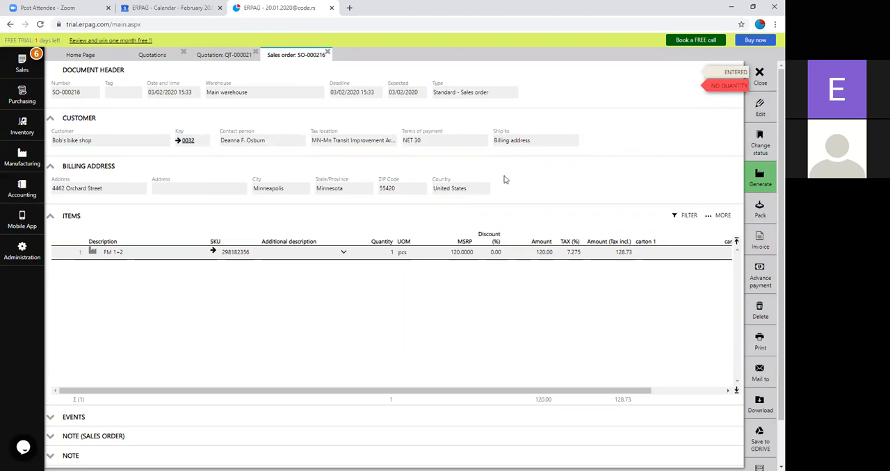
Step: Examine FM 1+2 in the manufacturing fulfillment report for bills of materials, and close the report
click(20, 169)
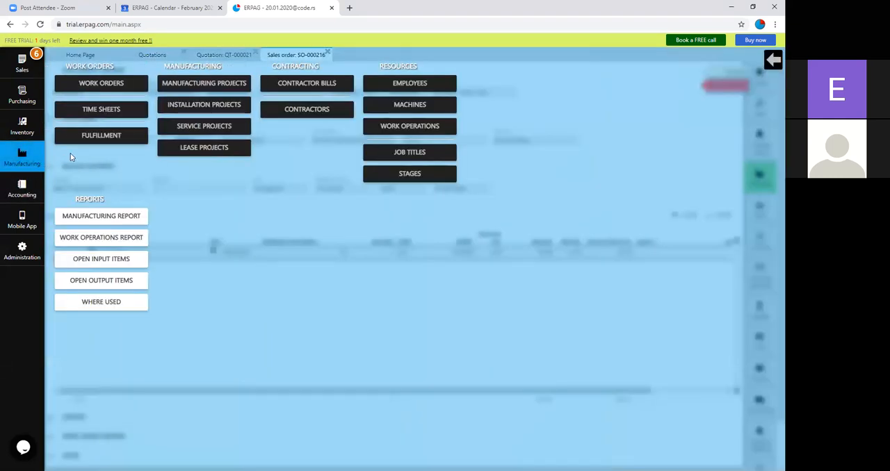
click(89, 139)
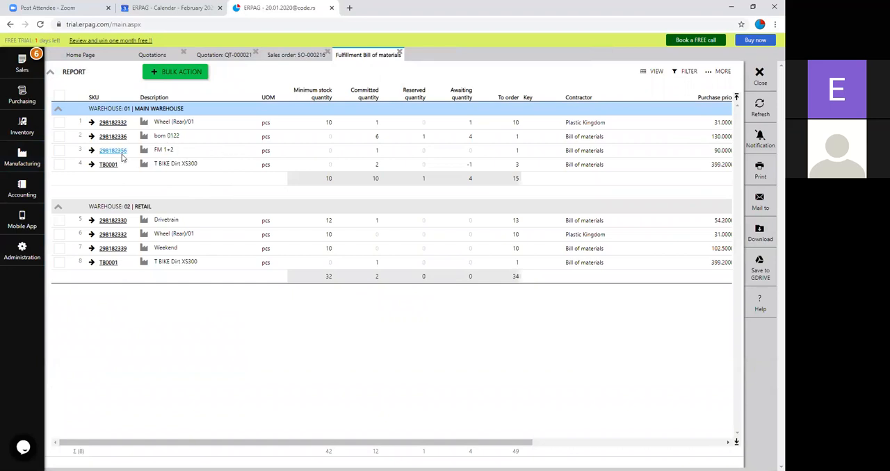
click(400, 53)
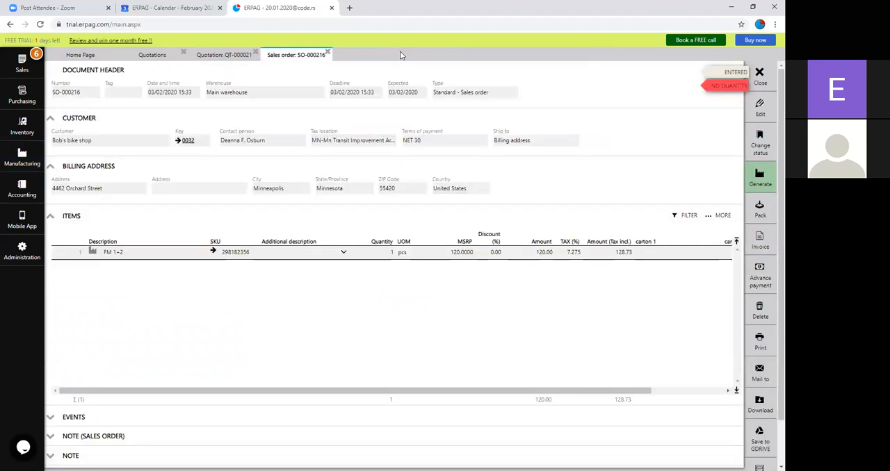
Step: Generate a planned manufacturing project from the sales order and check the project link in the order
click(759, 177)
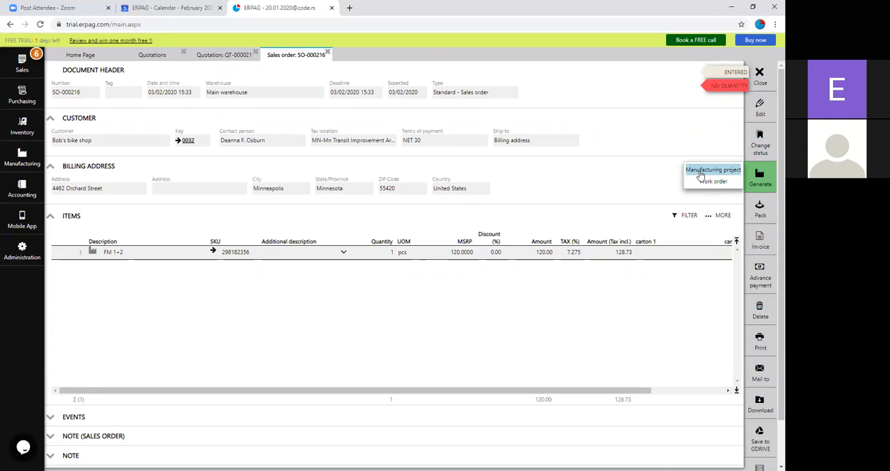
click(701, 171)
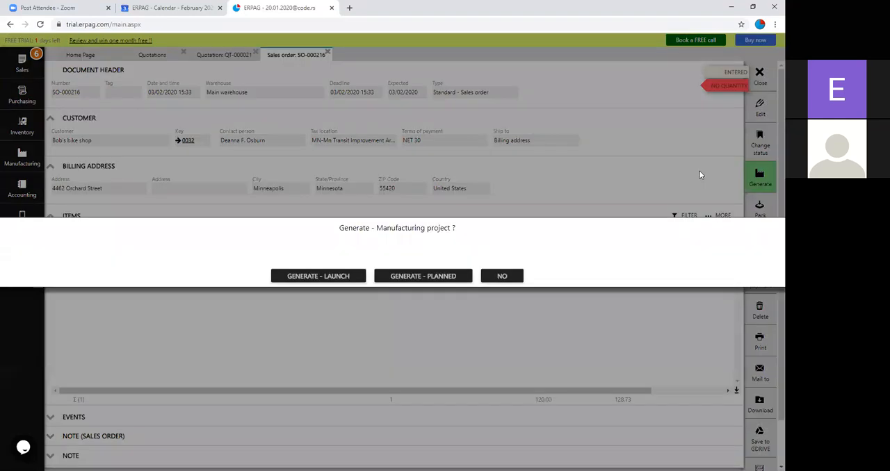
click(432, 277)
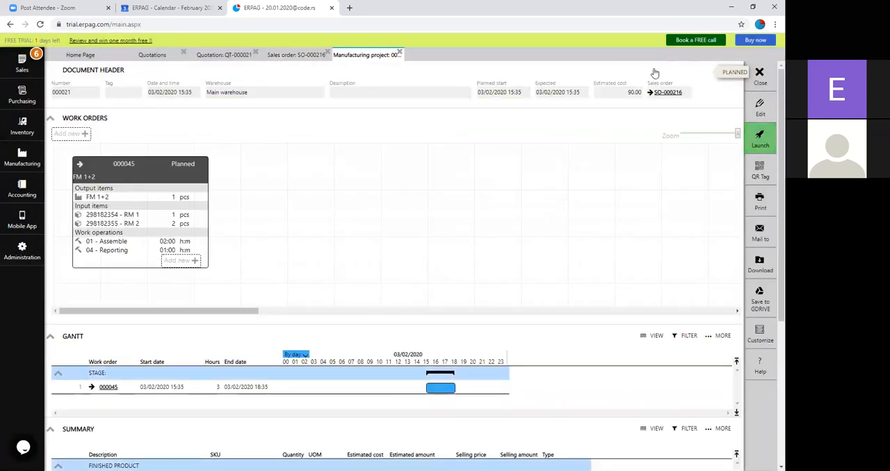
click(297, 57)
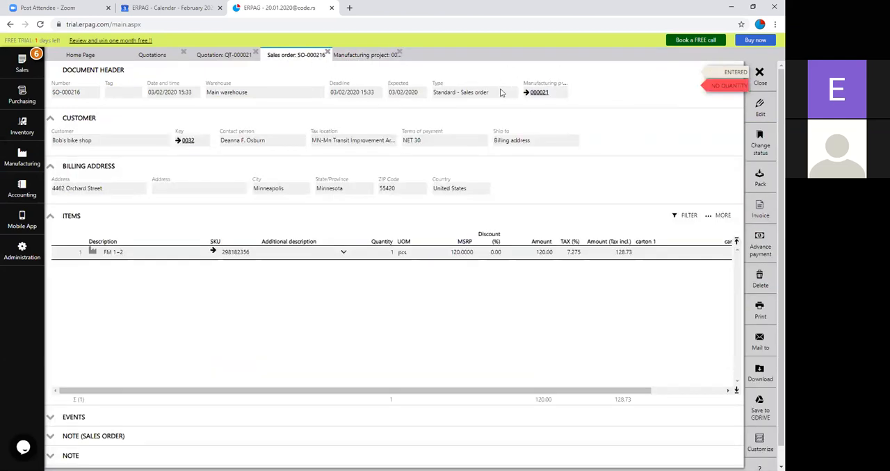
click(370, 57)
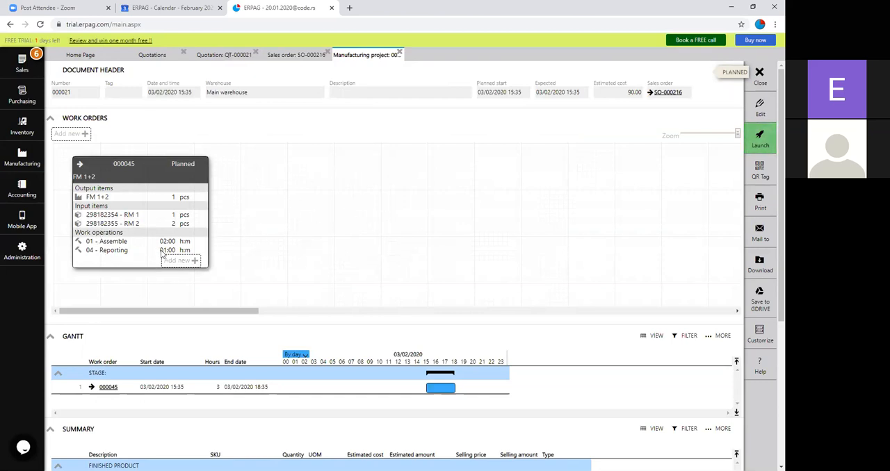
Step: Review the manufacturing project's cost summary, launch the project and open its FM 1+2 work order
scroll(168, 234, down, 3)
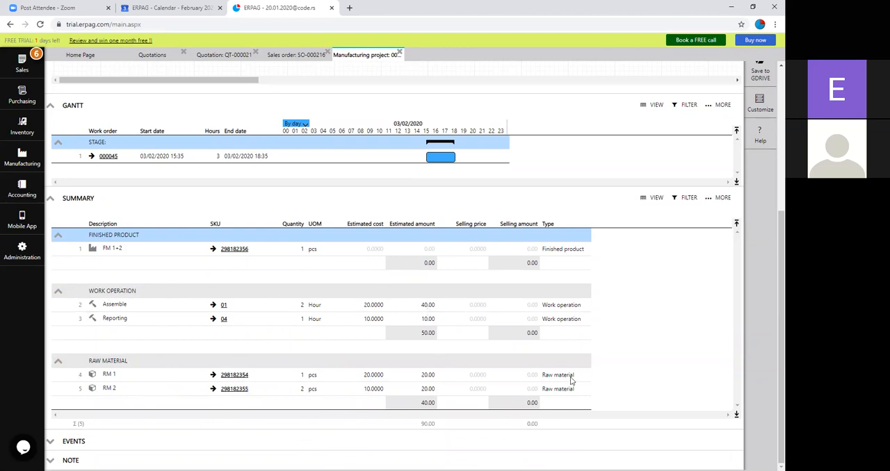
scroll(593, 333, up, 3)
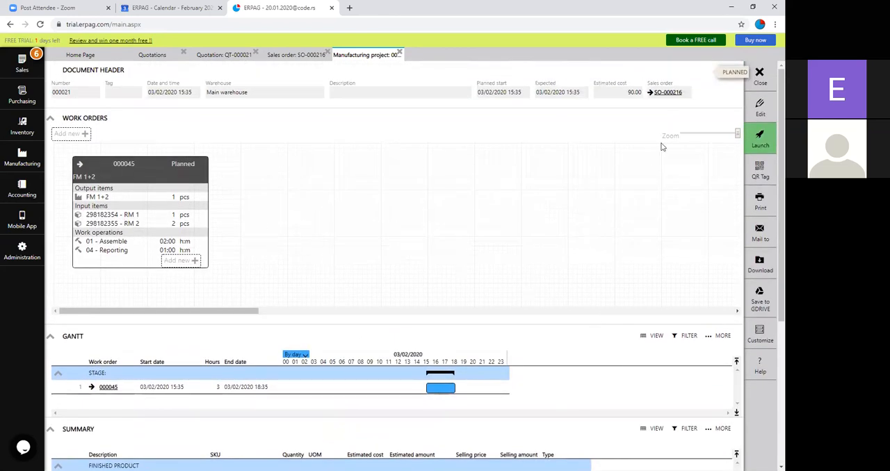
click(757, 135)
click(386, 277)
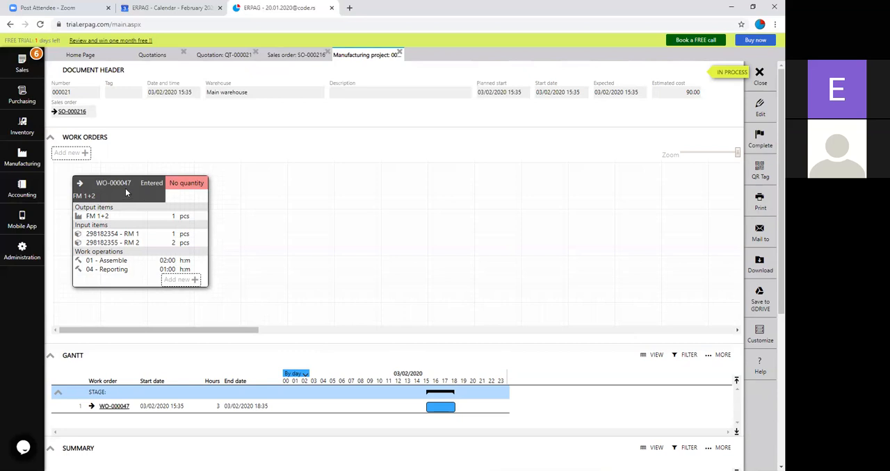
click(80, 183)
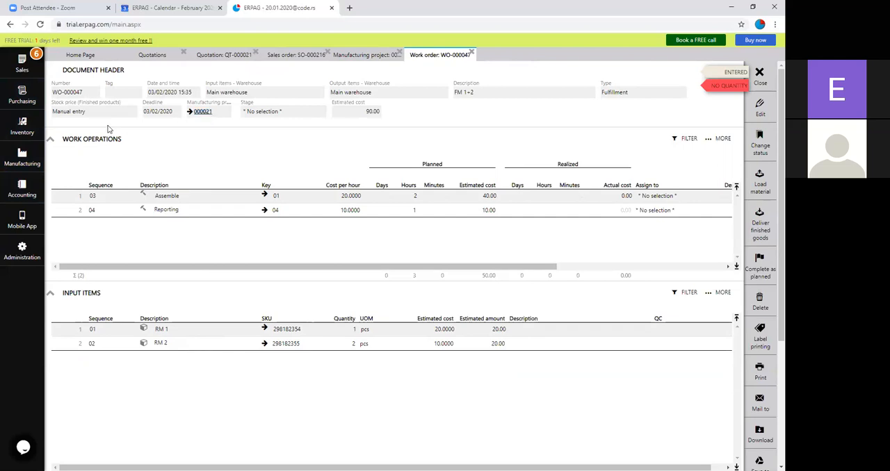
Step: Examine the purchasing fulfillment report's suppliers, shipping days and expected dates, including the alternative suppliers for RM 2
click(20, 96)
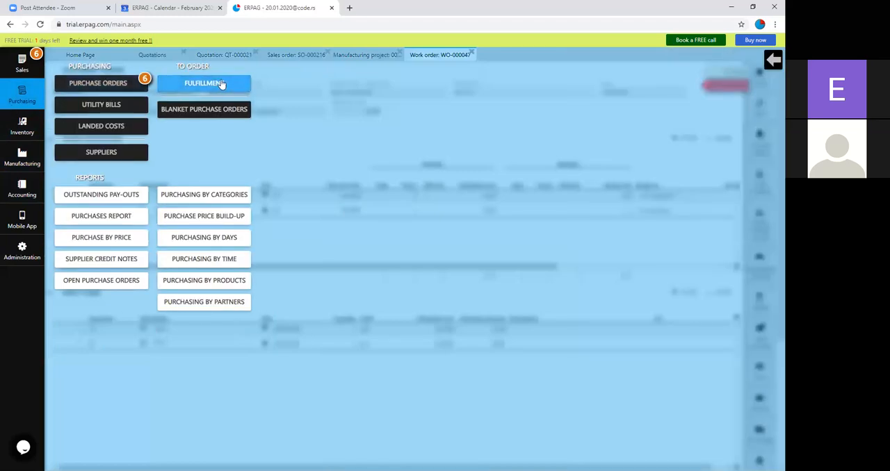
click(221, 82)
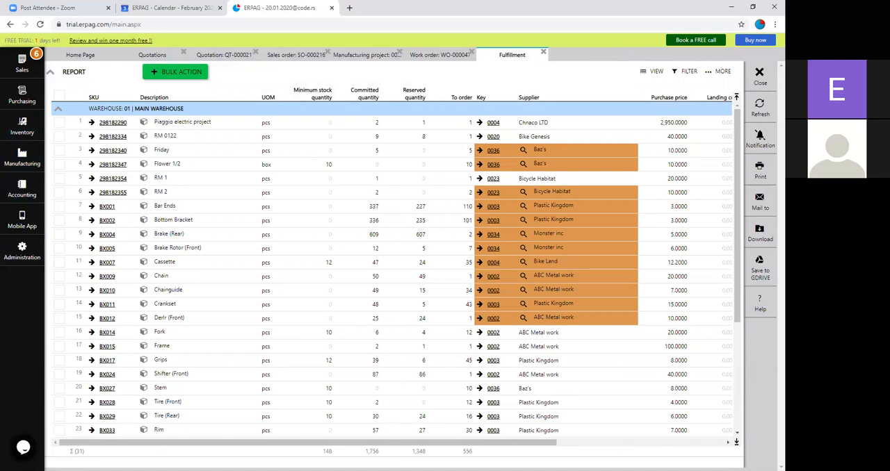
drag(394, 443, 584, 278)
drag(565, 444, 565, 445)
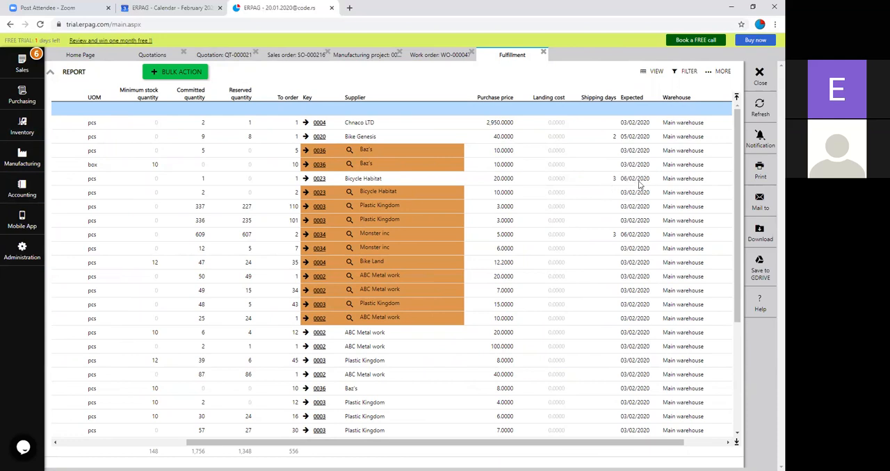
drag(582, 443, 417, 432)
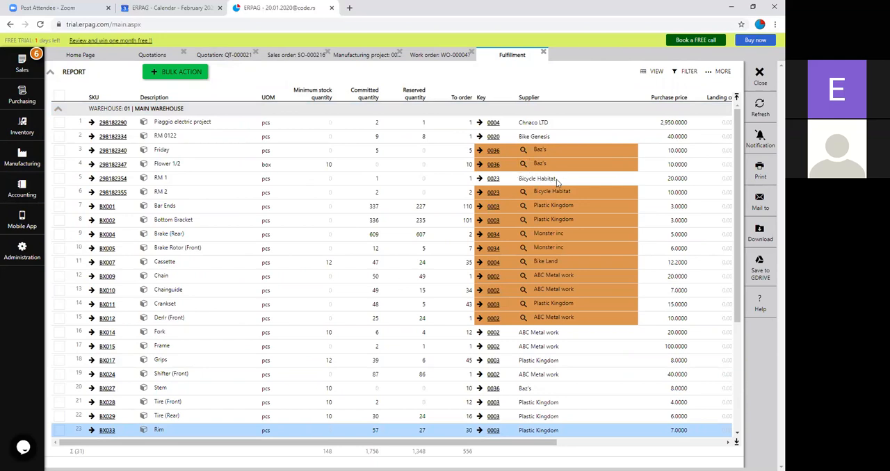
click(524, 194)
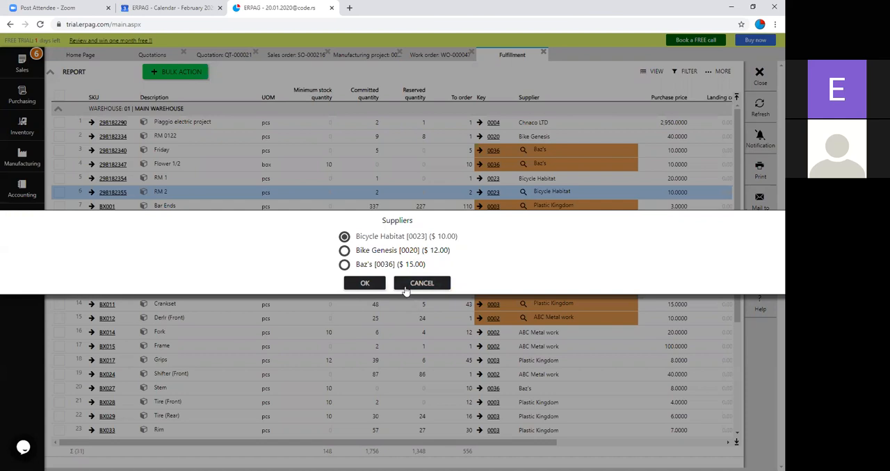
click(418, 287)
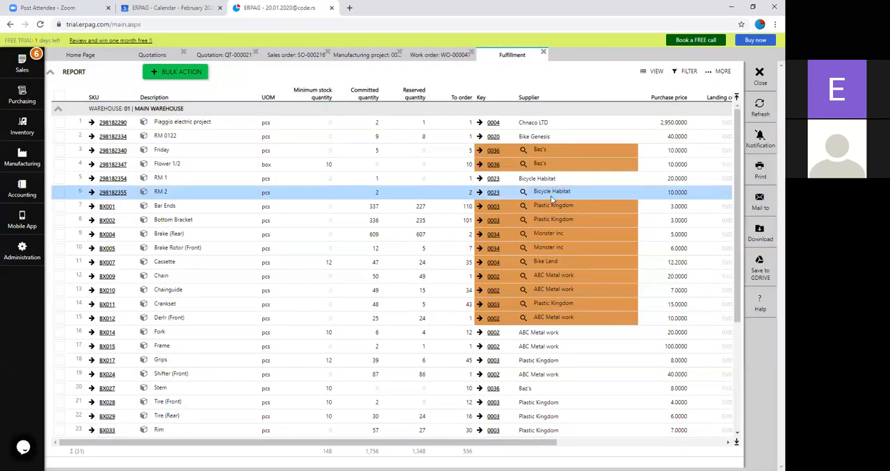
Step: Create purchase orders for RM 1 and RM 2 in bulk from the fulfillment report, and close the report
click(59, 178)
click(59, 192)
click(181, 72)
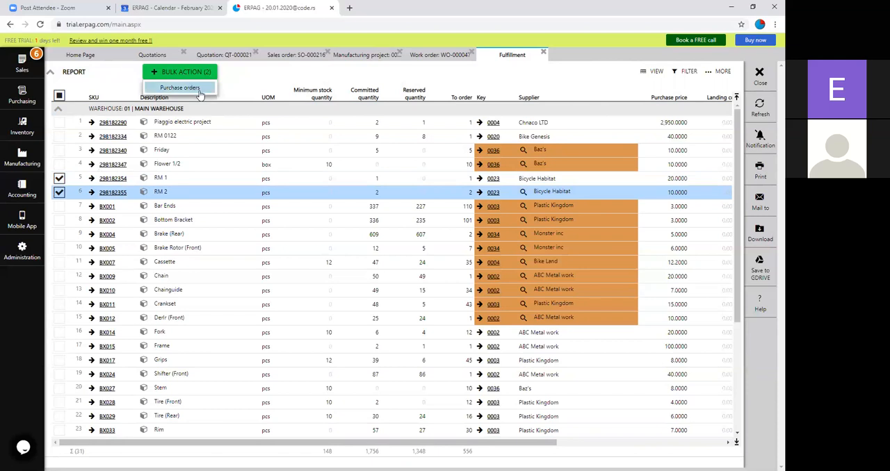
click(200, 89)
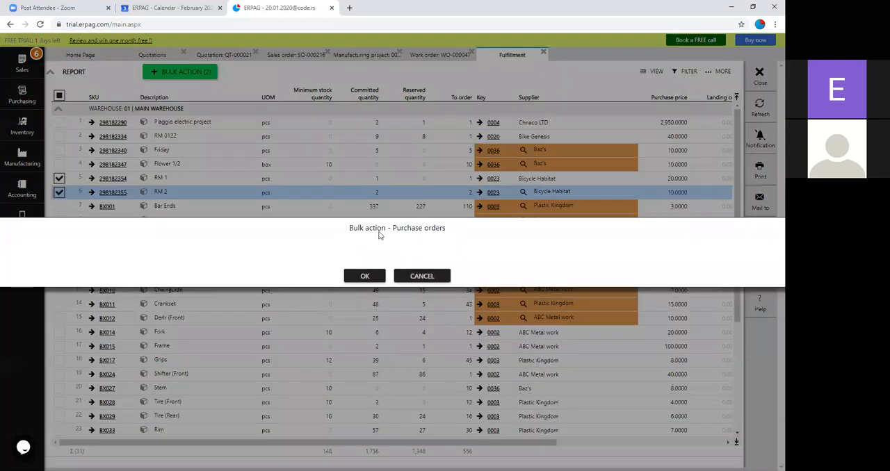
click(369, 275)
click(400, 276)
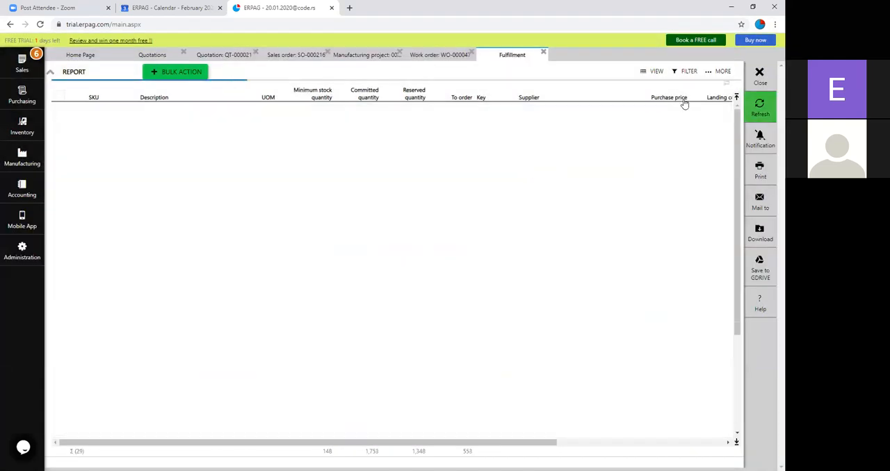
click(760, 76)
Step: Open the purchase orders list, look through its notifications and clear them all
click(21, 96)
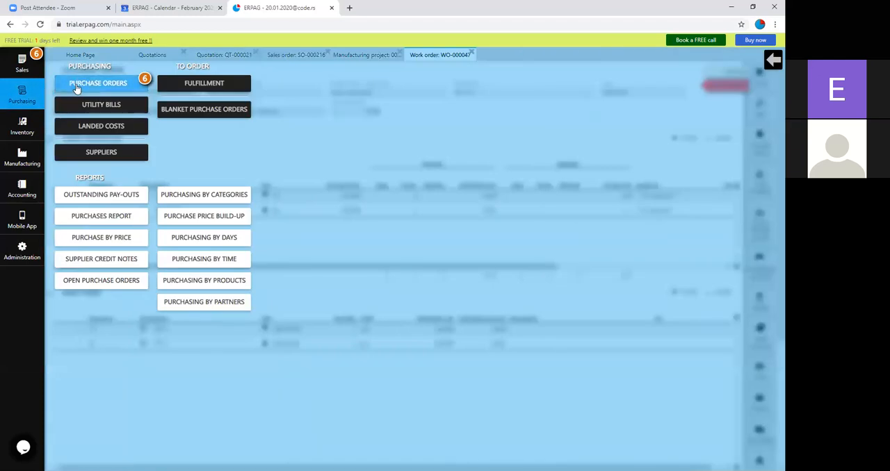
click(76, 86)
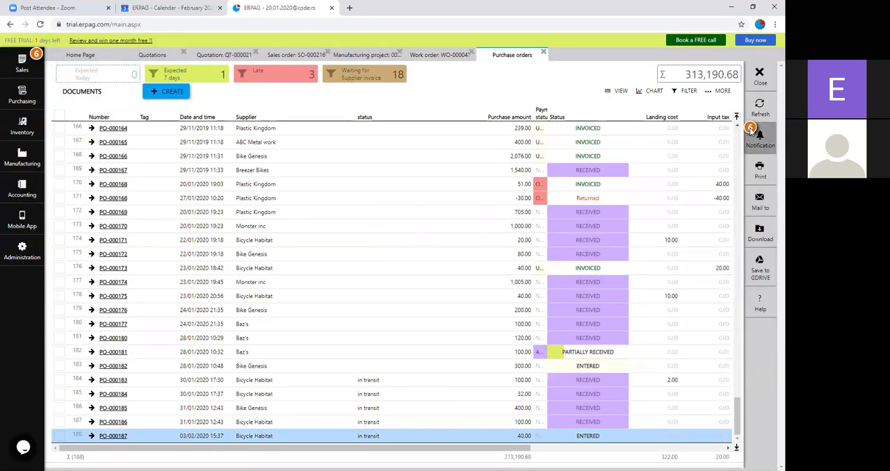
click(751, 131)
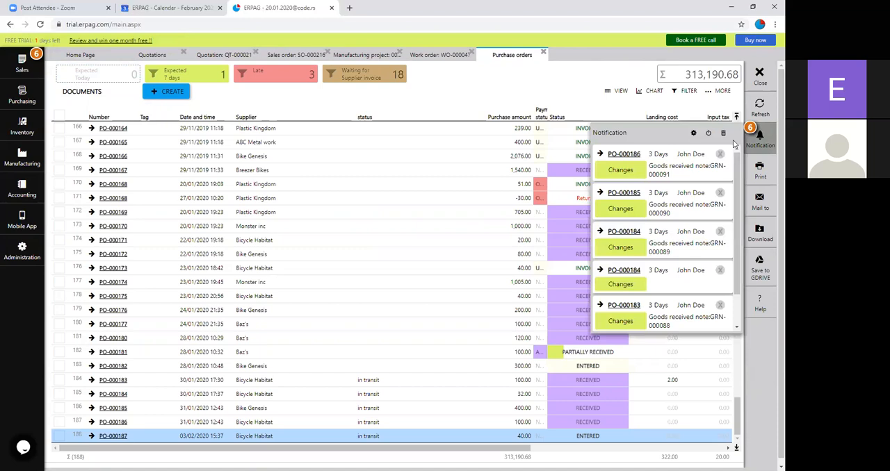
scroll(710, 178, down, 2)
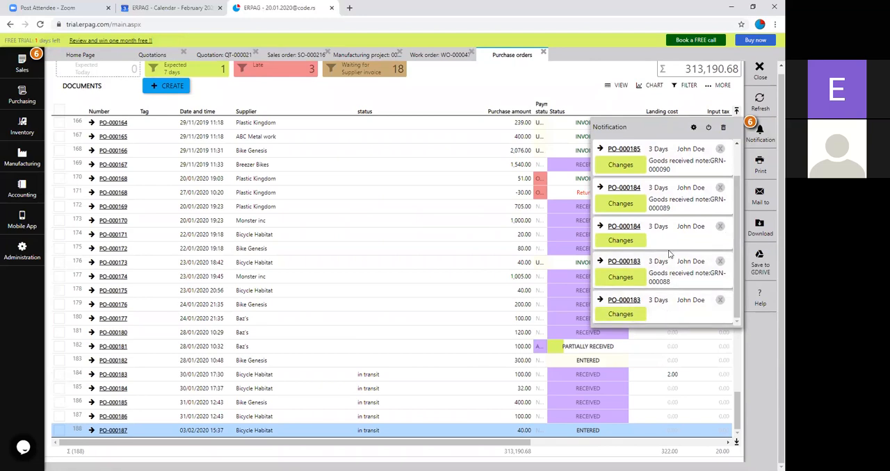
scroll(604, 285, up, 2)
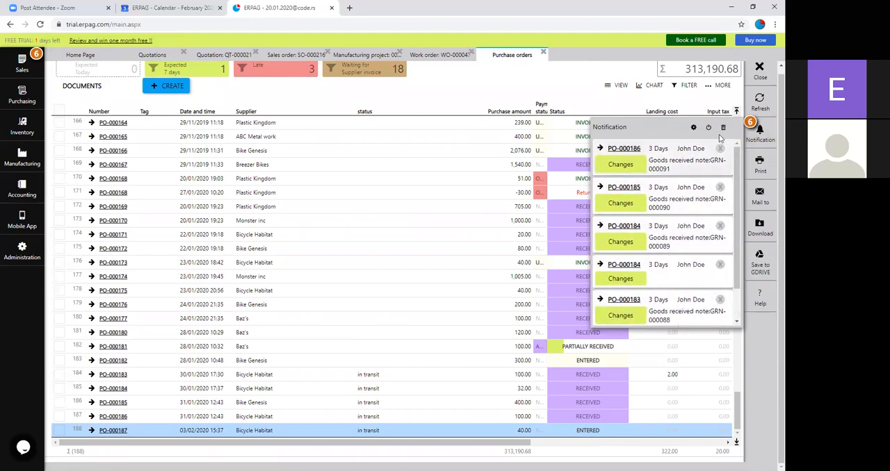
click(708, 128)
click(384, 276)
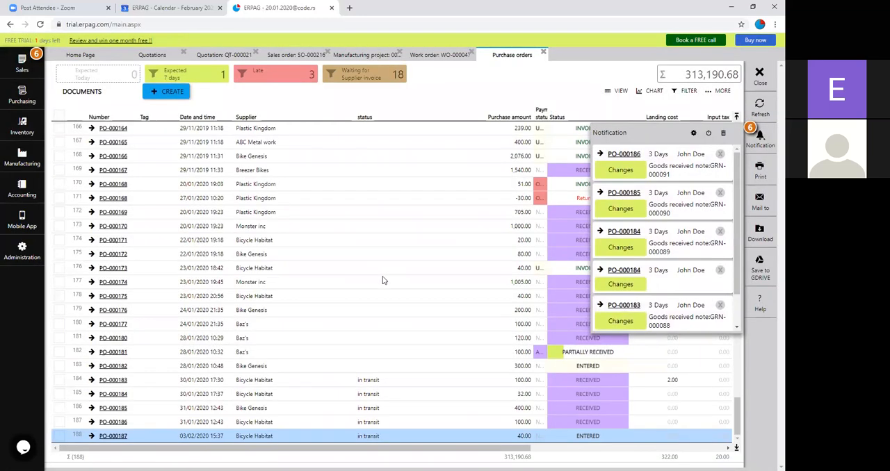
key(Up)
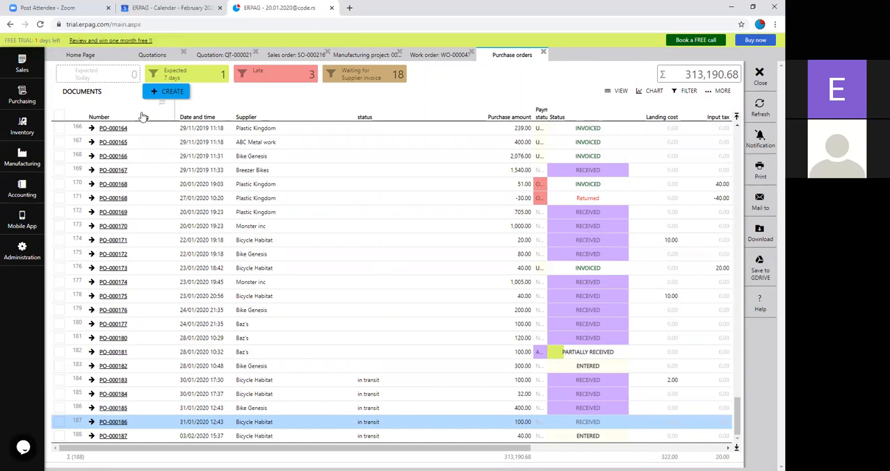
Step: Open the new Bicycle Habitat purchase order PO-000187, set its landing cost to Supplier with an amount of 10.00, and save it
click(123, 439)
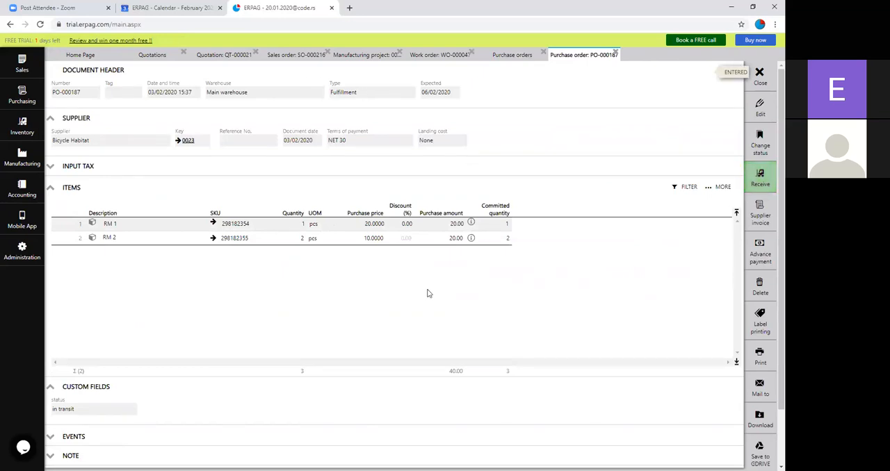
click(758, 108)
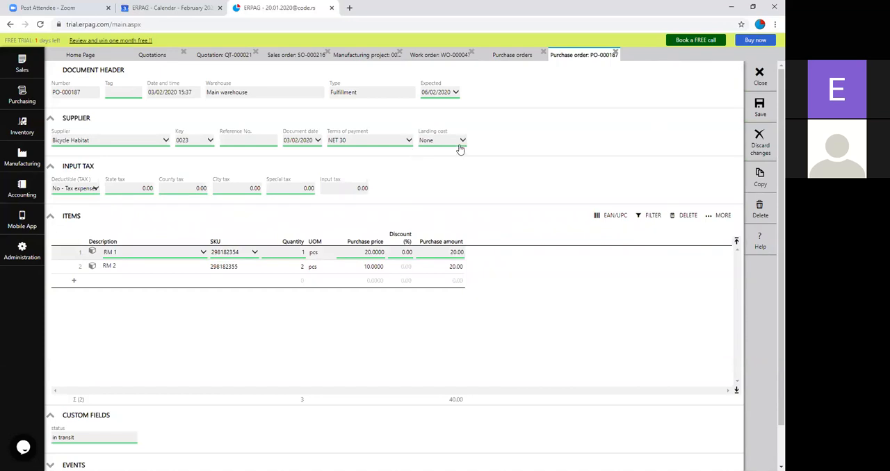
click(460, 147)
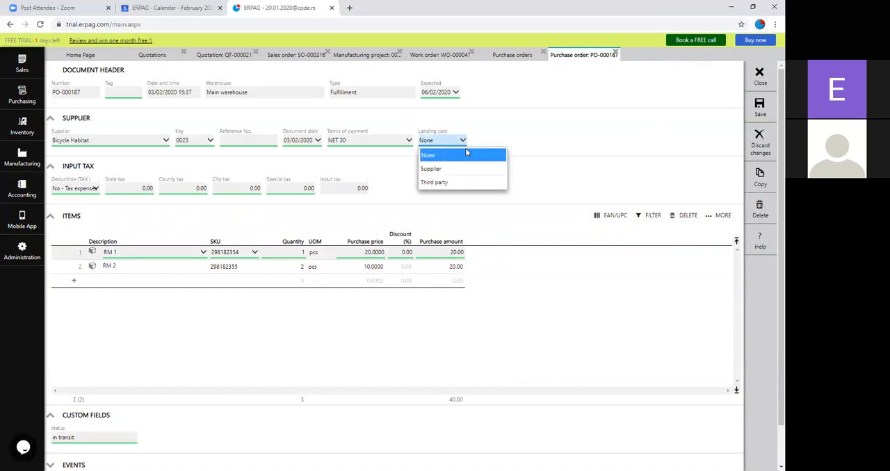
click(435, 173)
click(503, 142)
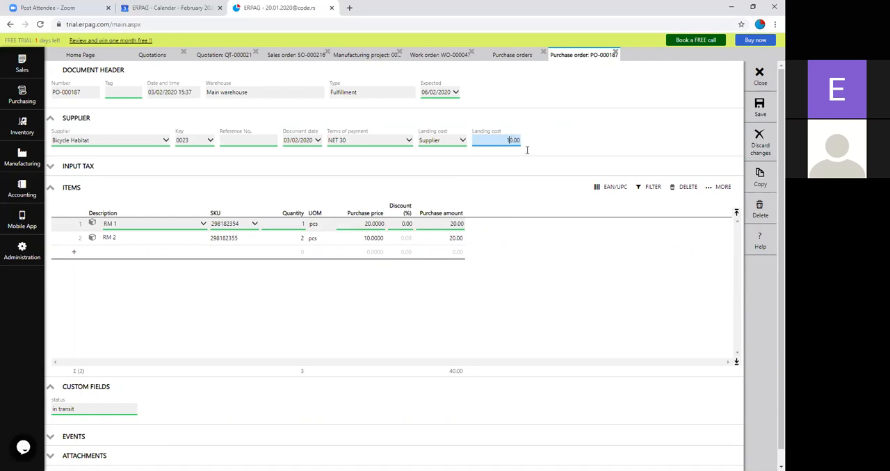
click(522, 158)
click(760, 107)
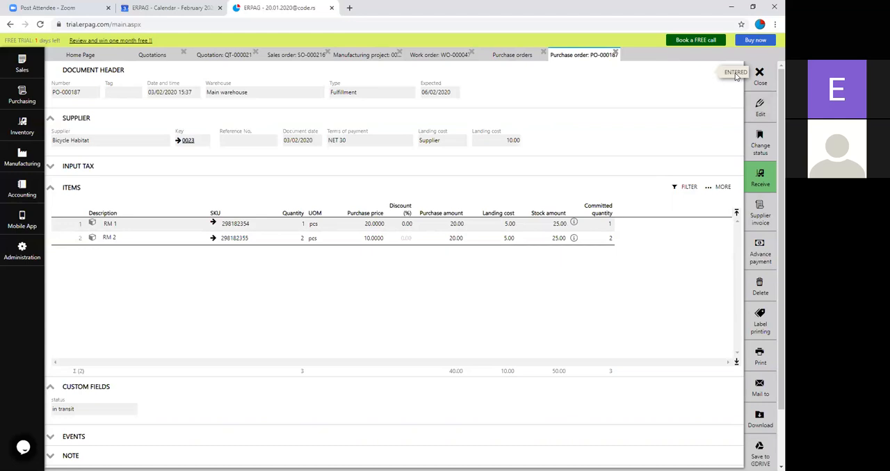
Step: Review the purchase order's landing cost options and the document that RM 1's quantity is committed to
click(761, 108)
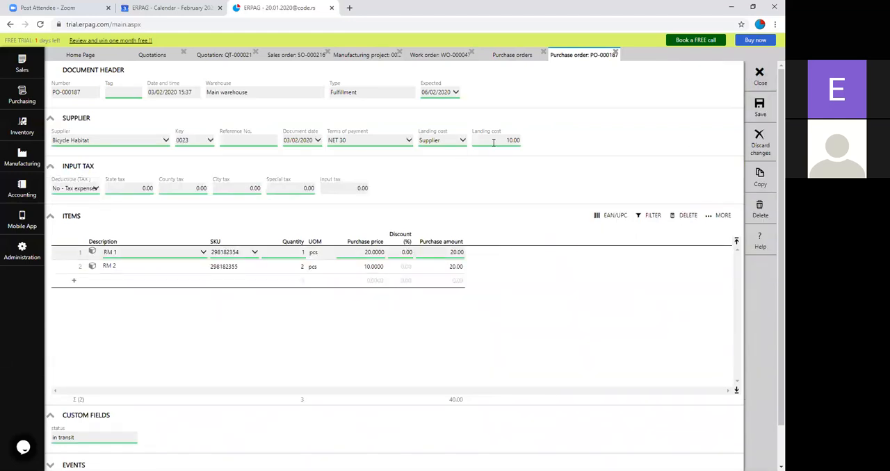
click(461, 140)
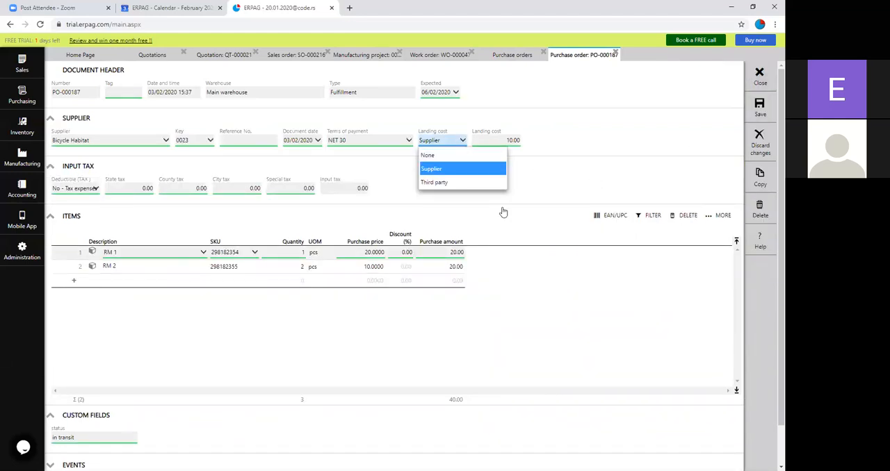
click(516, 157)
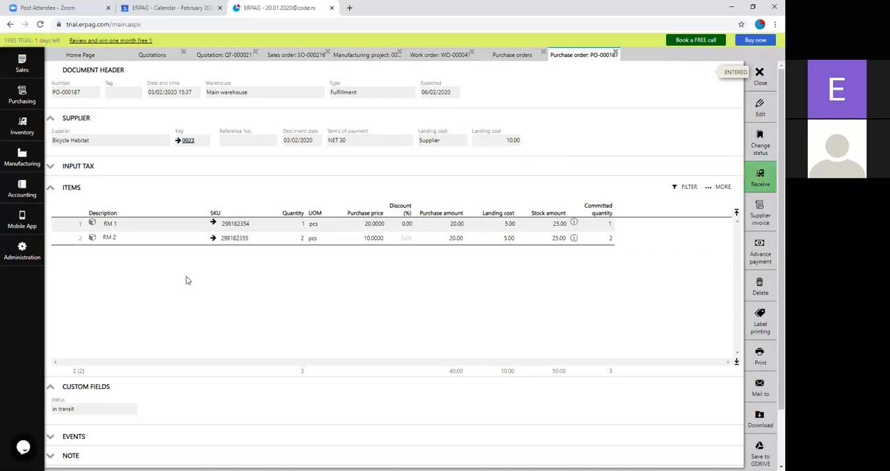
click(574, 223)
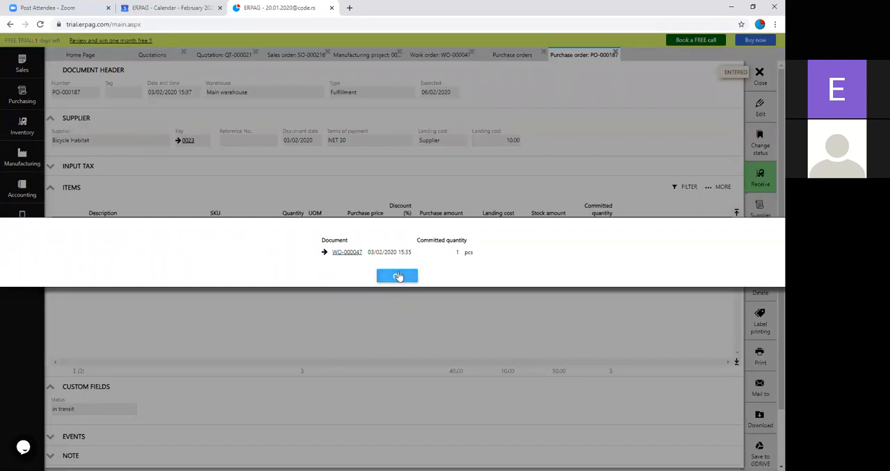
click(409, 278)
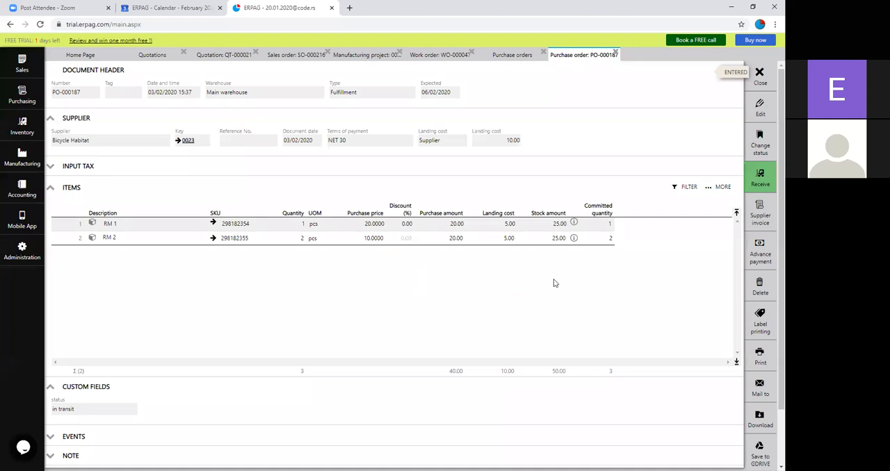
Step: Start receiving the purchase order and add new lot 000056 with expiration date 25/03/2021 for RM 1
click(760, 177)
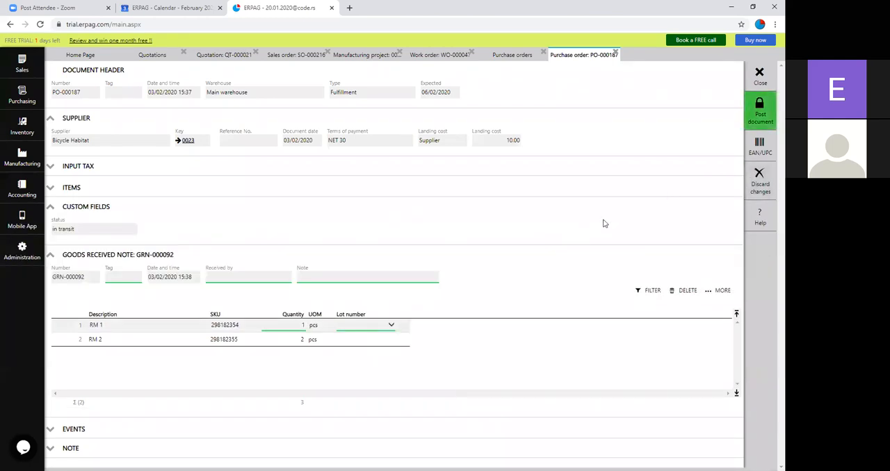
click(369, 332)
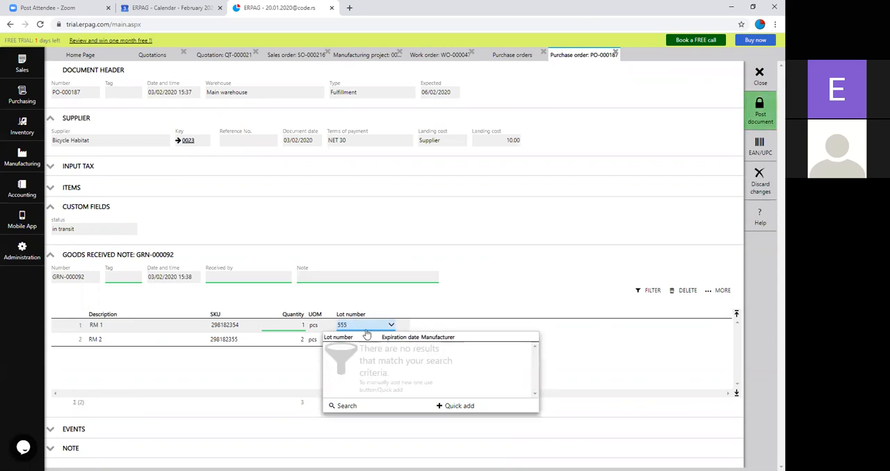
key(BackSpace)
key(BackSpace)
key(BackSpace)
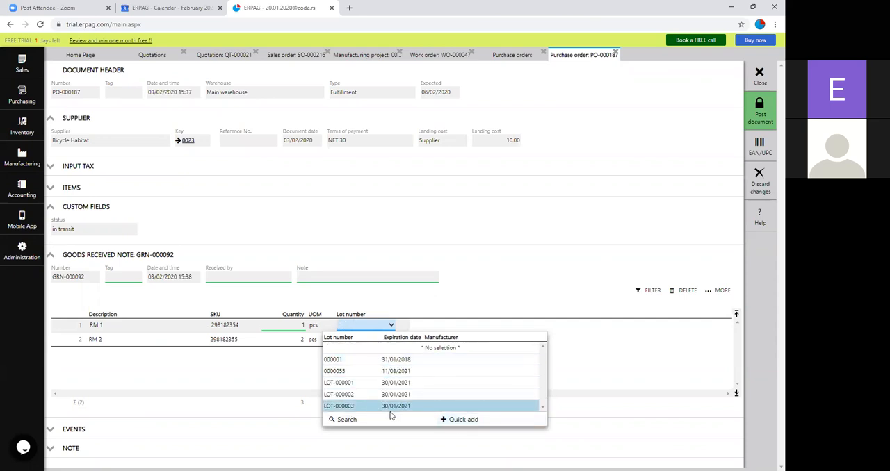
click(454, 422)
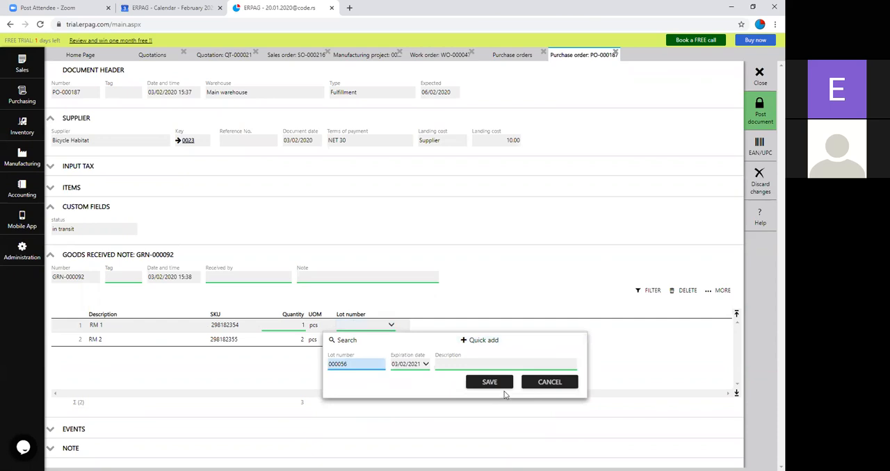
click(418, 365)
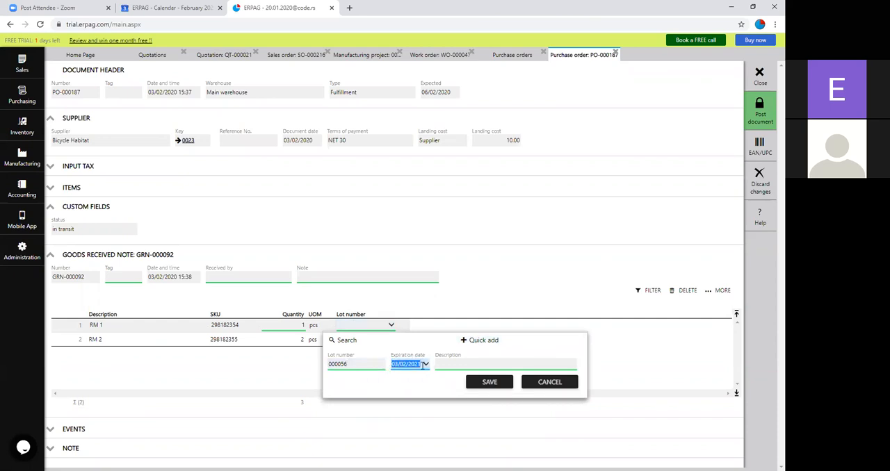
click(413, 365)
click(402, 364)
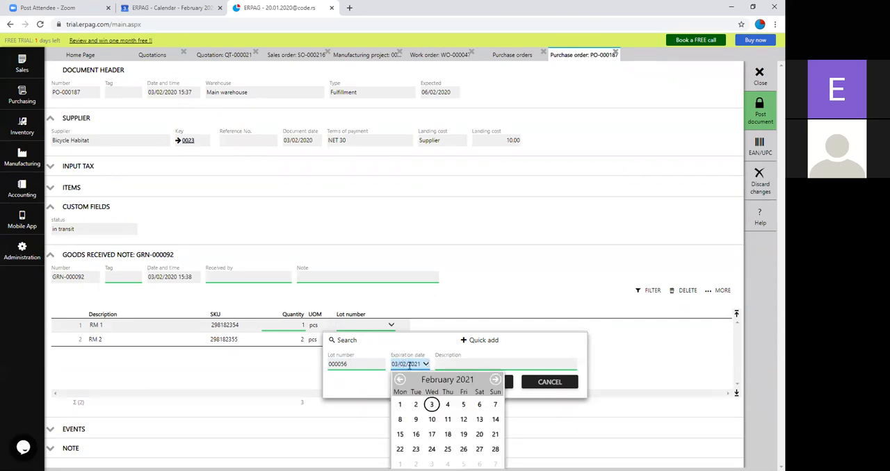
click(493, 381)
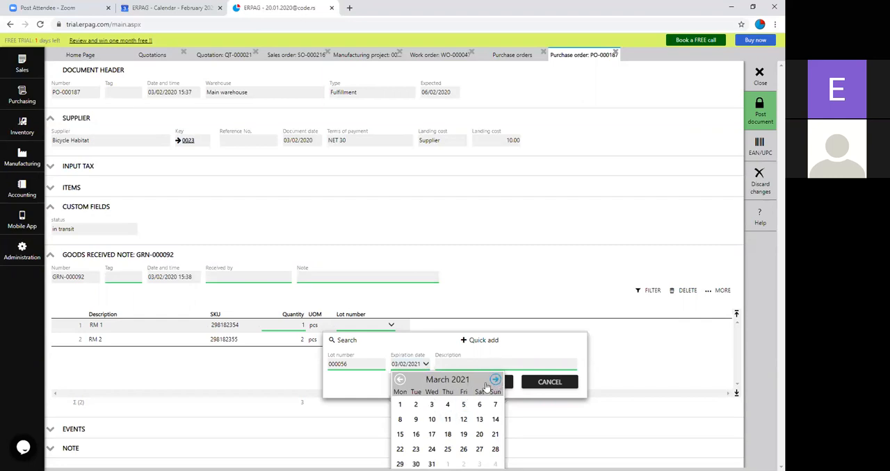
click(448, 450)
click(490, 381)
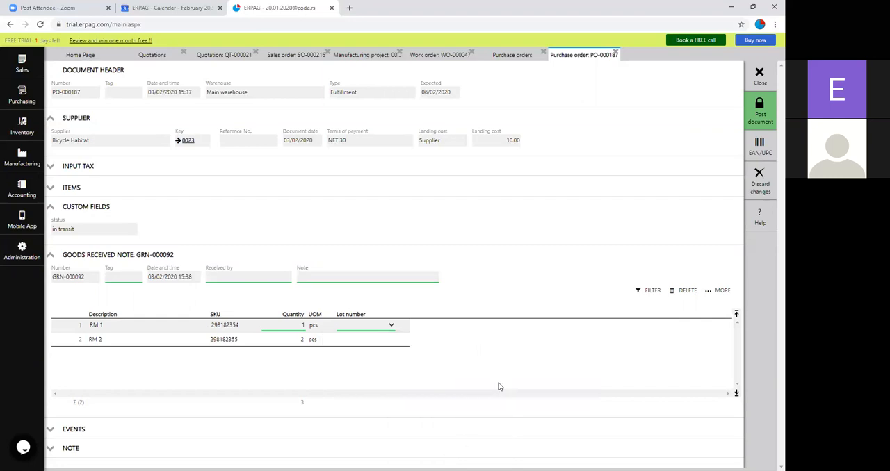
Step: Assign lot 000056 to RM 2 and post the goods received note
click(375, 341)
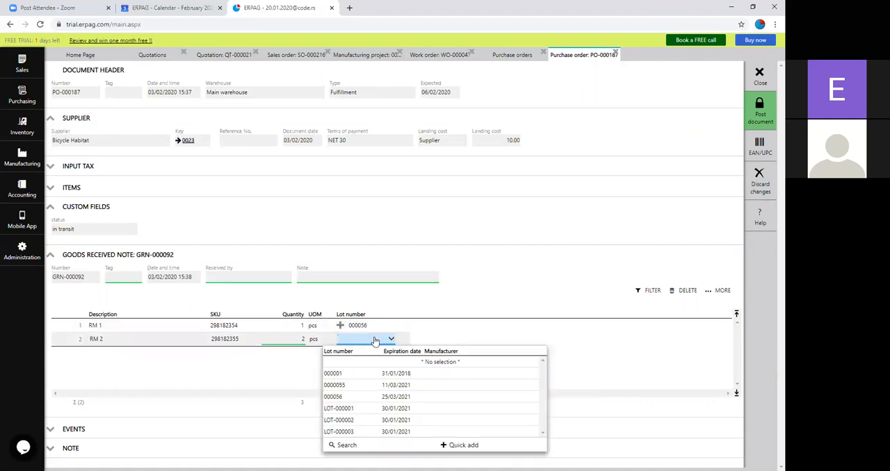
click(383, 398)
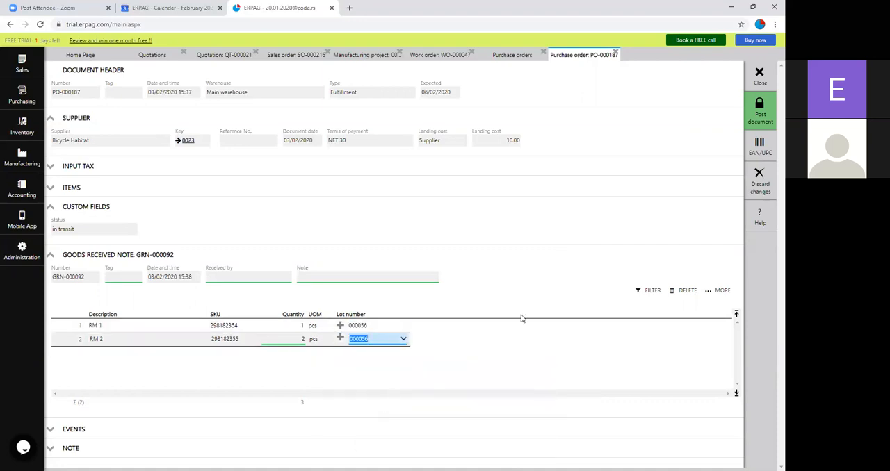
click(759, 113)
click(372, 275)
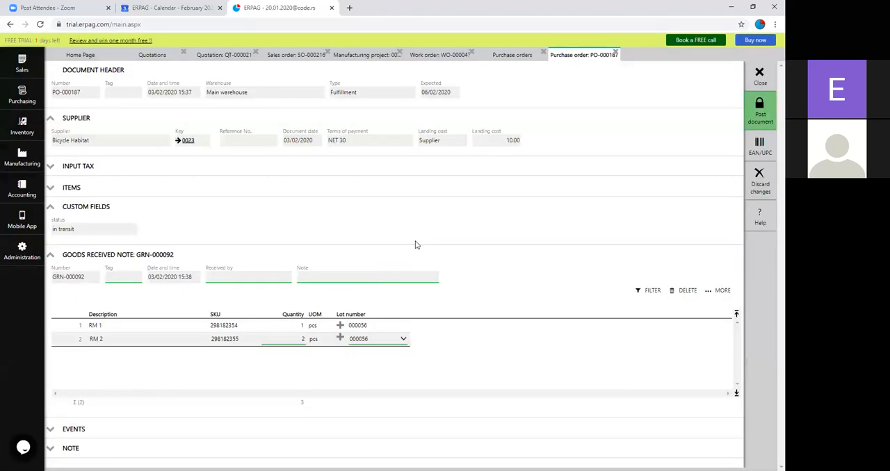
Step: Close the open purchasing, work order, manufacturing project, sales order and quotation documents, and open the manufacturing work orders list
click(760, 70)
click(543, 54)
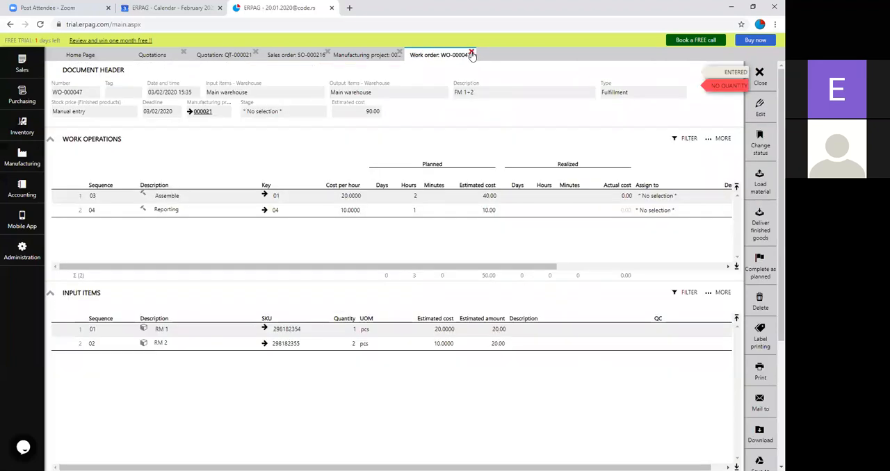
click(471, 55)
click(400, 54)
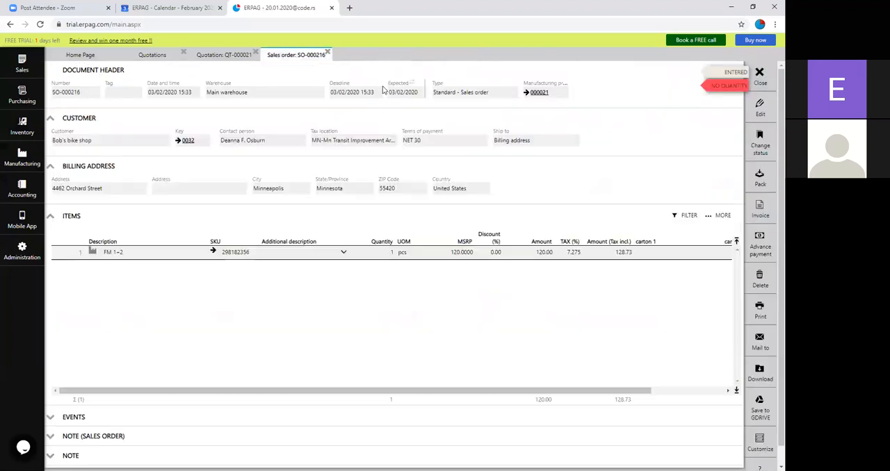
click(328, 54)
click(261, 54)
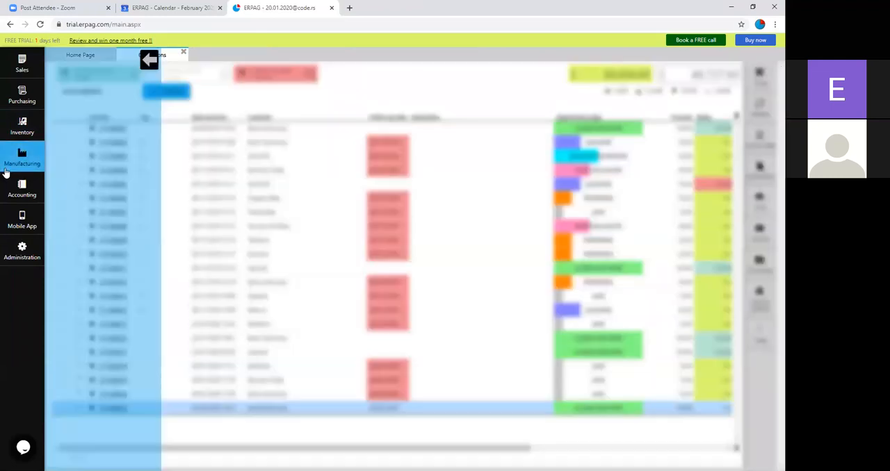
click(117, 83)
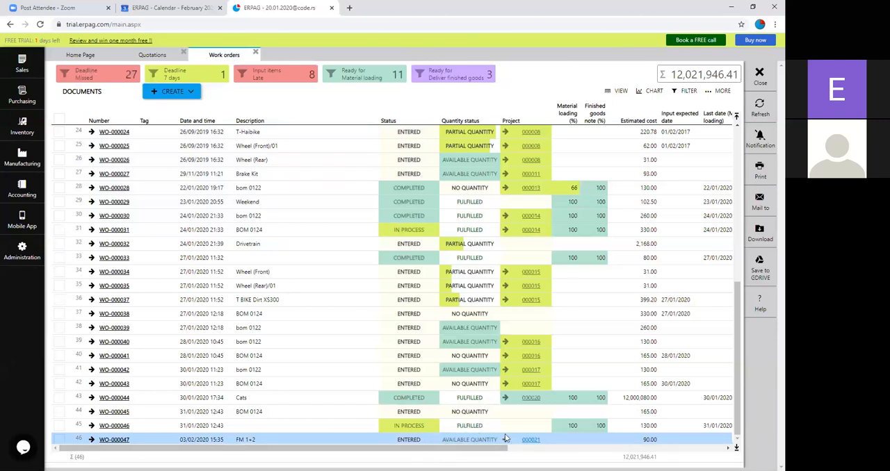
Step: Open the FM 1+2 work order for editing and assign its Assemble operation to the first listed employee
click(115, 440)
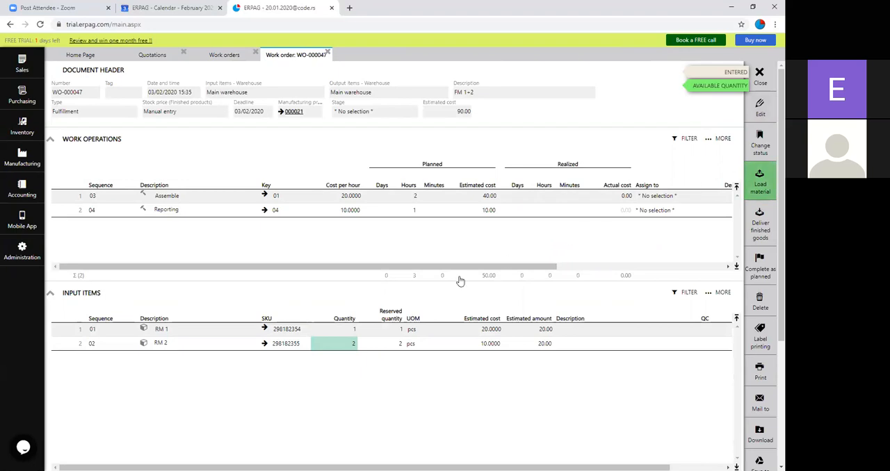
drag(546, 269, 449, 274)
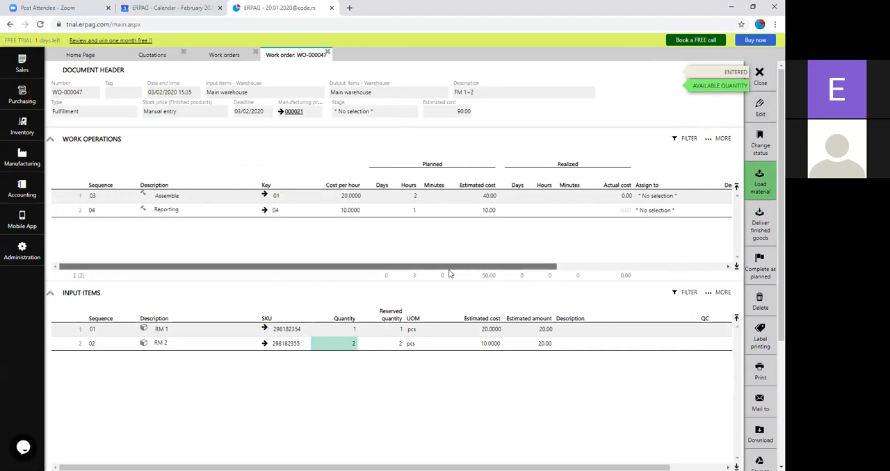
click(760, 112)
drag(527, 268, 578, 259)
click(589, 196)
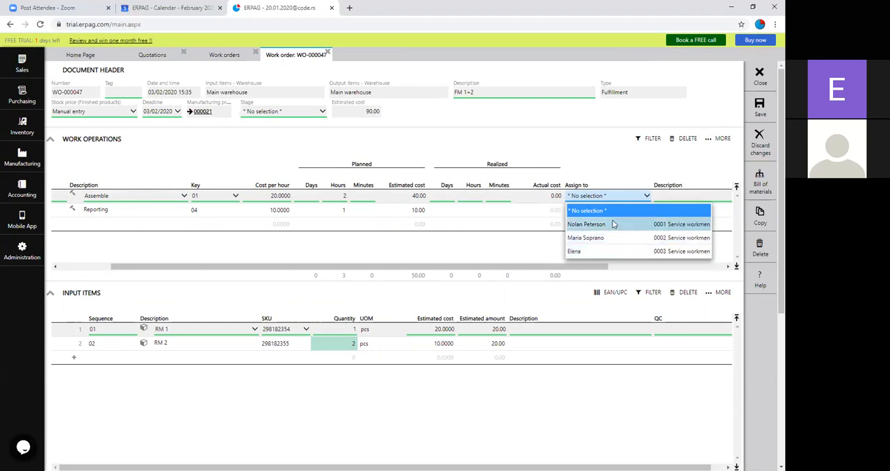
click(610, 224)
Step: Assign the Reporting operation to the third listed employee and save the work order
click(607, 211)
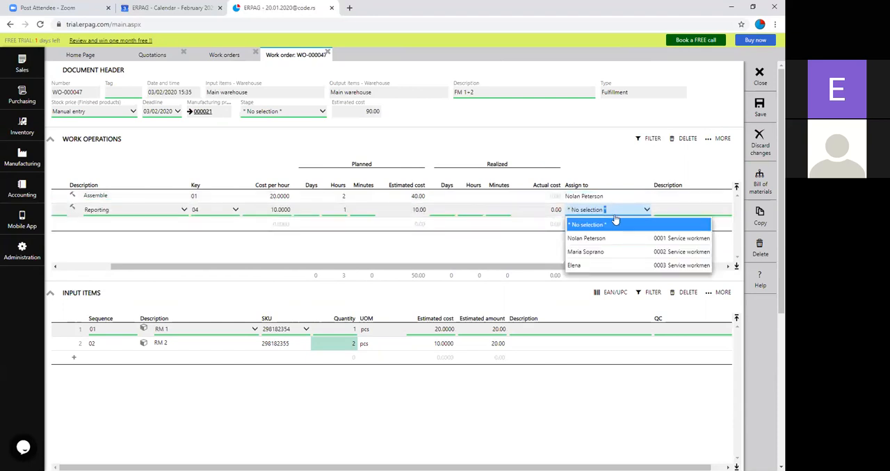
click(596, 253)
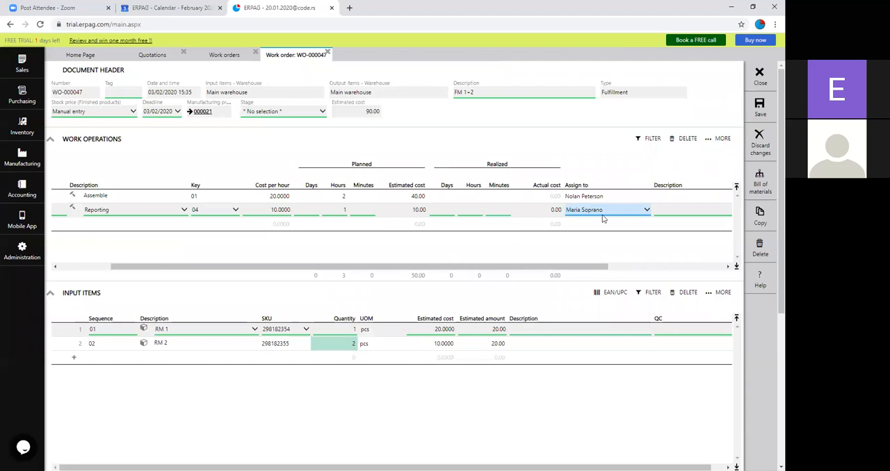
click(625, 211)
click(589, 266)
click(758, 113)
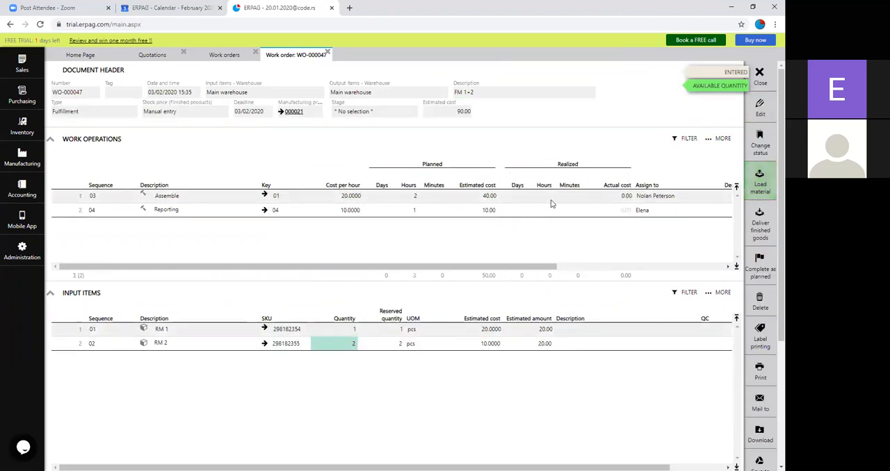
Step: Open the time sheet of the employee assigned to Reporting and start the stopwatch for the FM 1+2 work order's Reporting operation
click(22, 157)
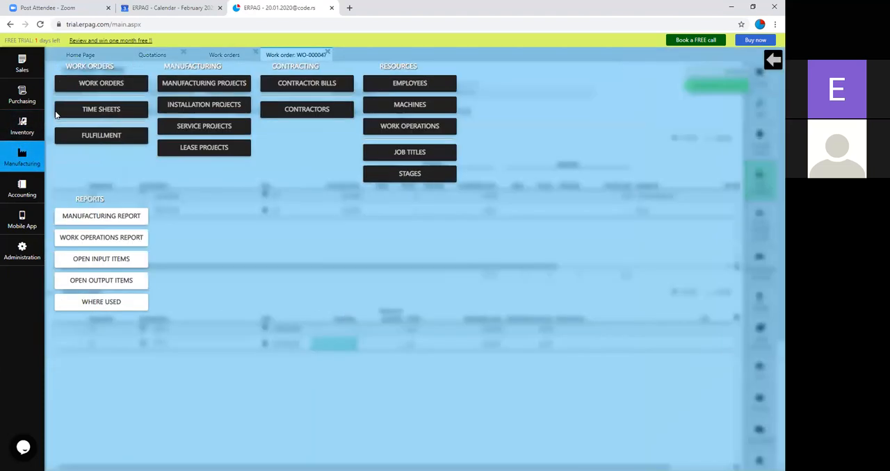
click(100, 109)
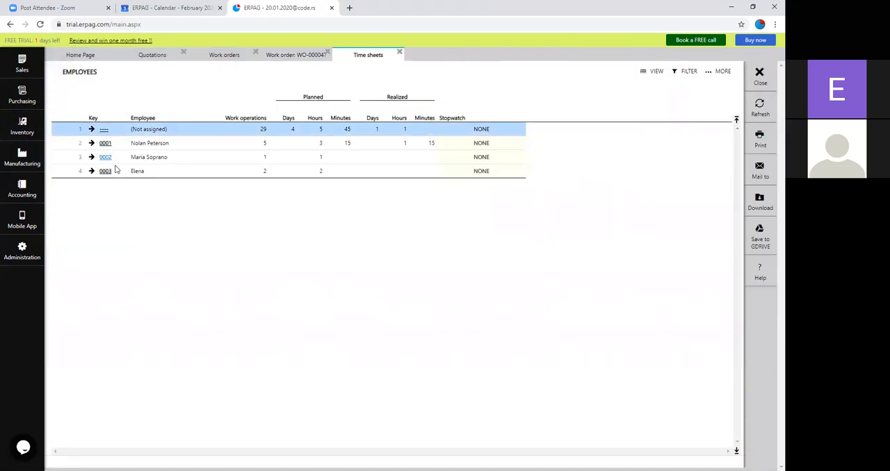
click(105, 171)
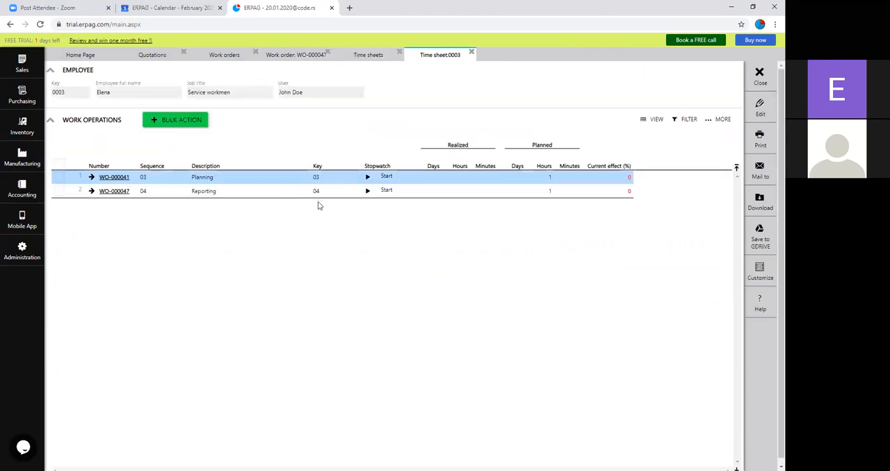
click(367, 191)
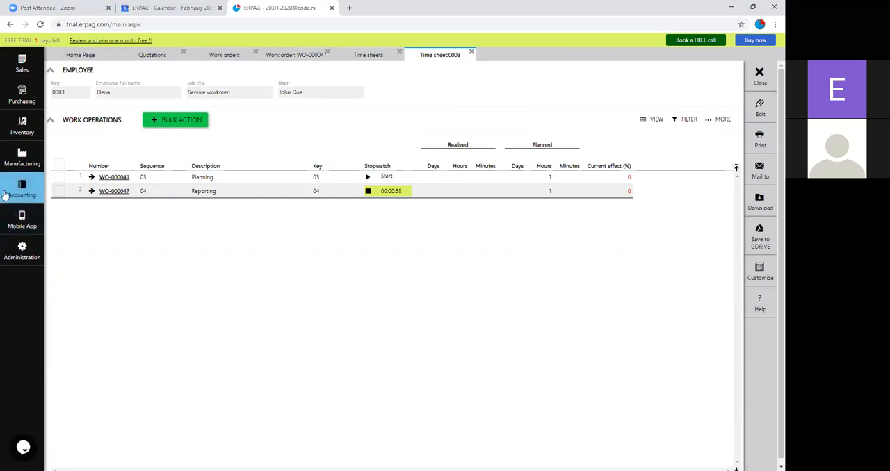
Step: In the smartphone Inventory app emulator, pause and complete the running Reporting operation in the time sheets
click(20, 218)
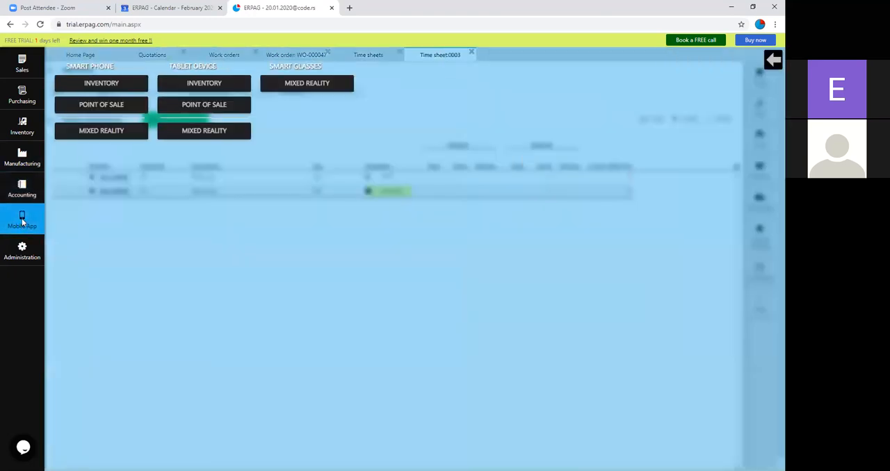
click(116, 88)
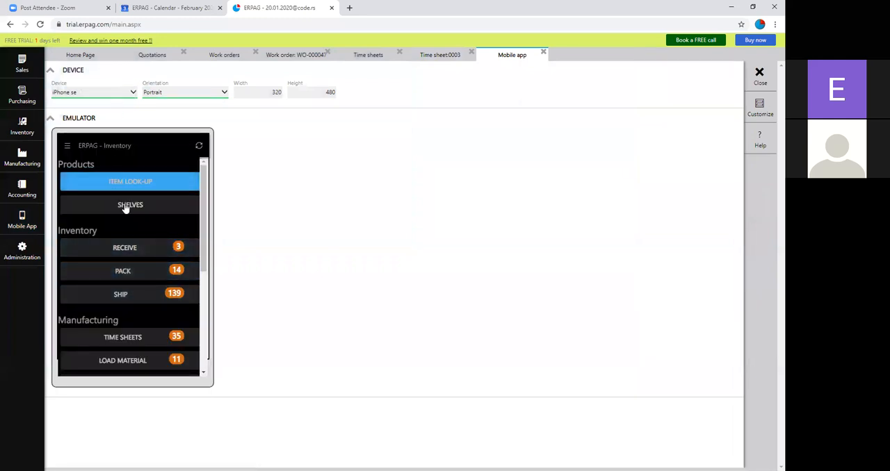
scroll(131, 277, down, 2)
click(145, 295)
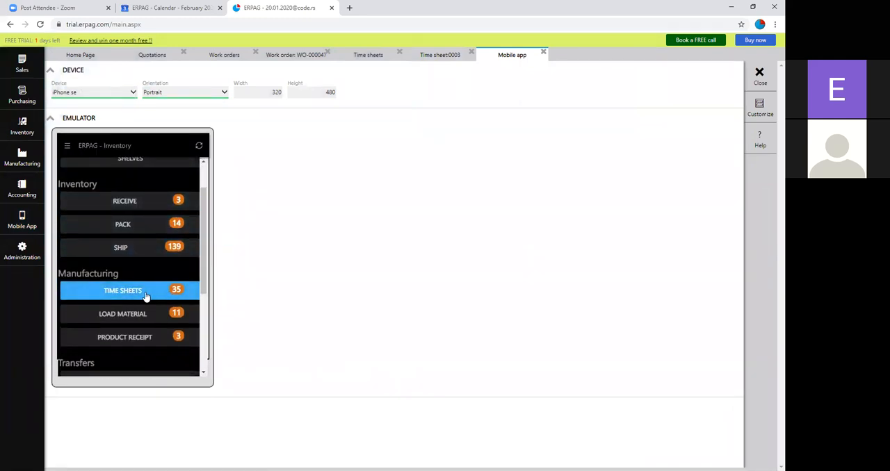
scroll(139, 281, down, 5)
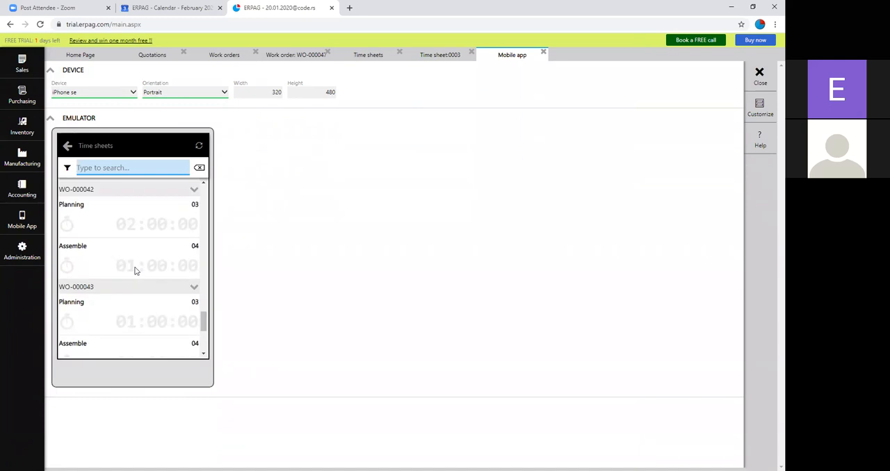
scroll(135, 272, down, 3)
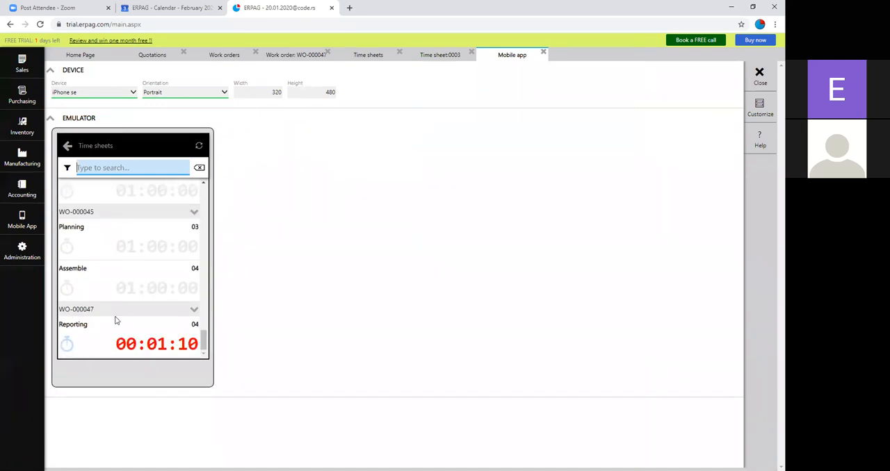
click(80, 331)
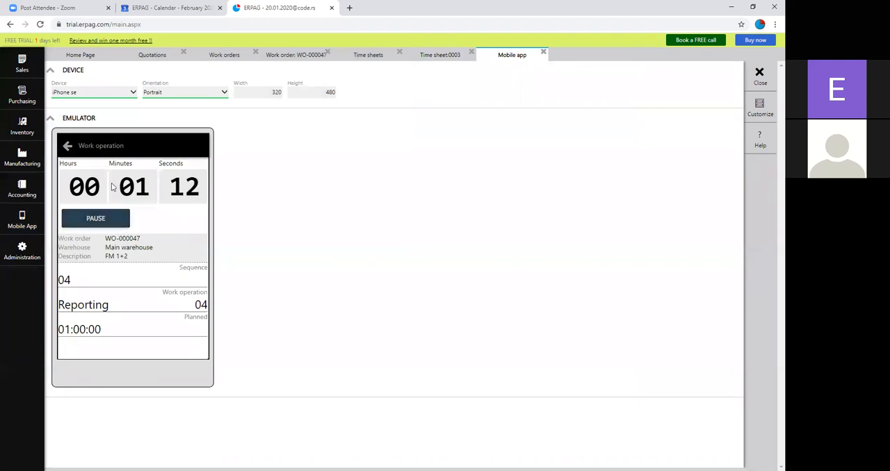
click(100, 221)
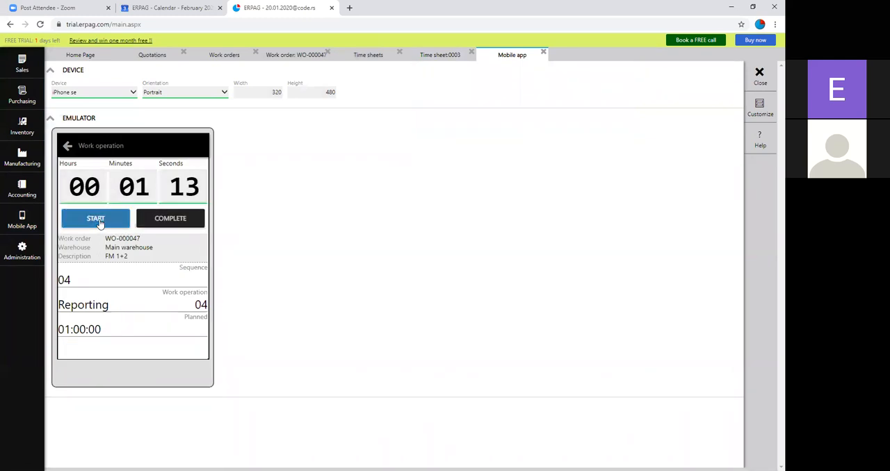
click(186, 224)
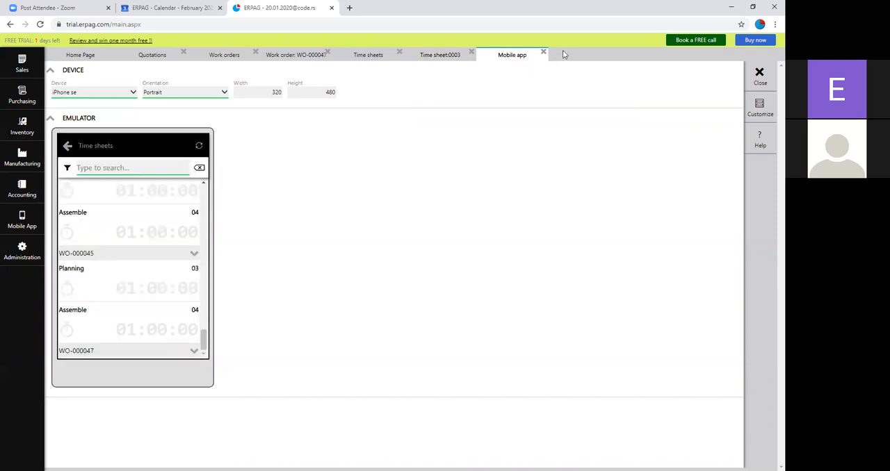
Step: Close the mobile app emulator and both time sheet documents to return to the FM 1+2 work order
click(544, 52)
click(471, 52)
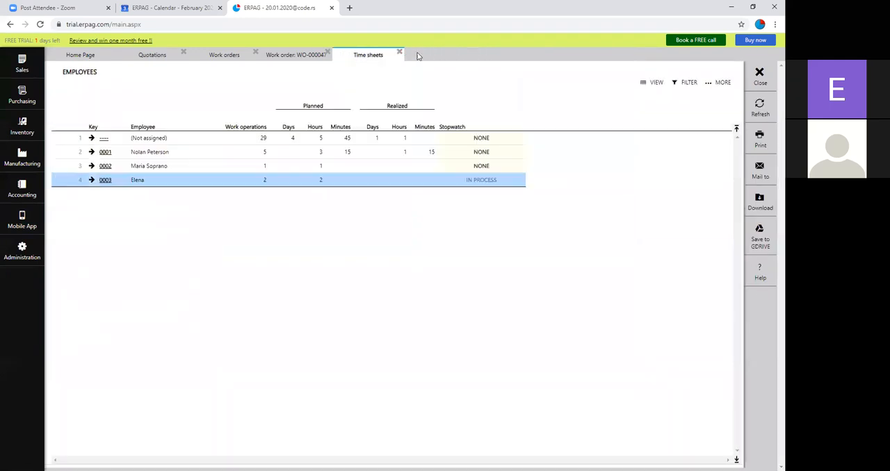
click(400, 52)
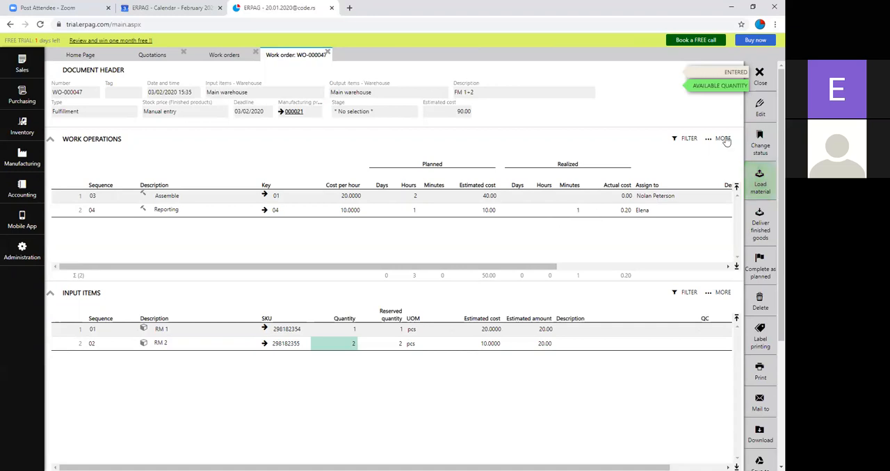
Step: Set the Assemble operation's realized hours to 2 and the finished products' stock price to Actual cost, and save the work order
click(547, 199)
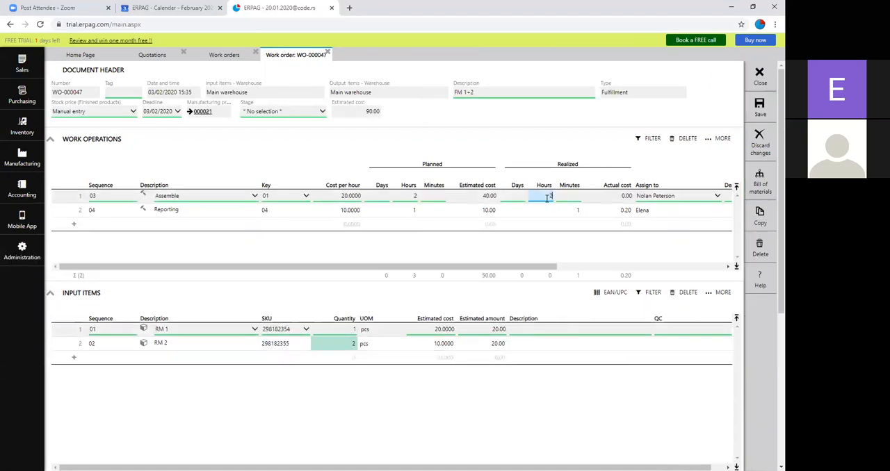
key(Return)
click(109, 114)
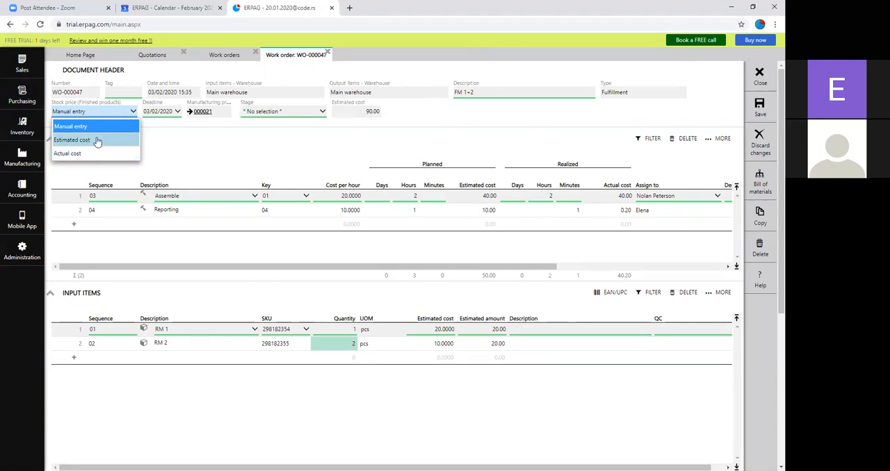
click(112, 155)
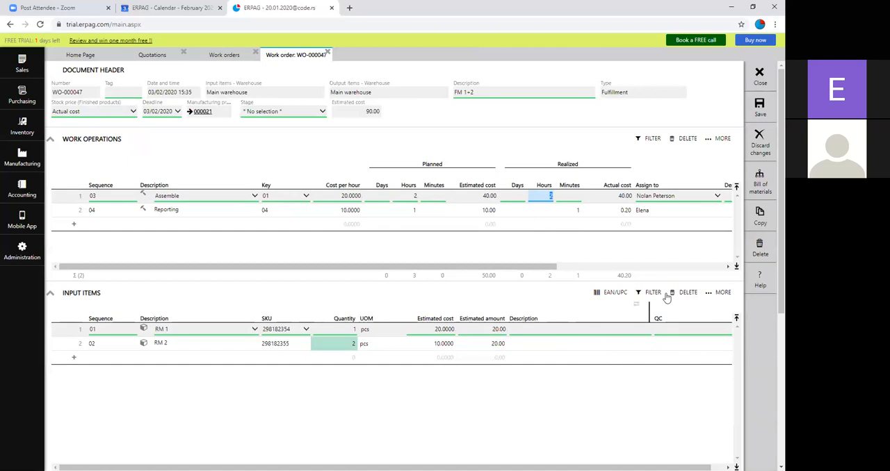
click(762, 118)
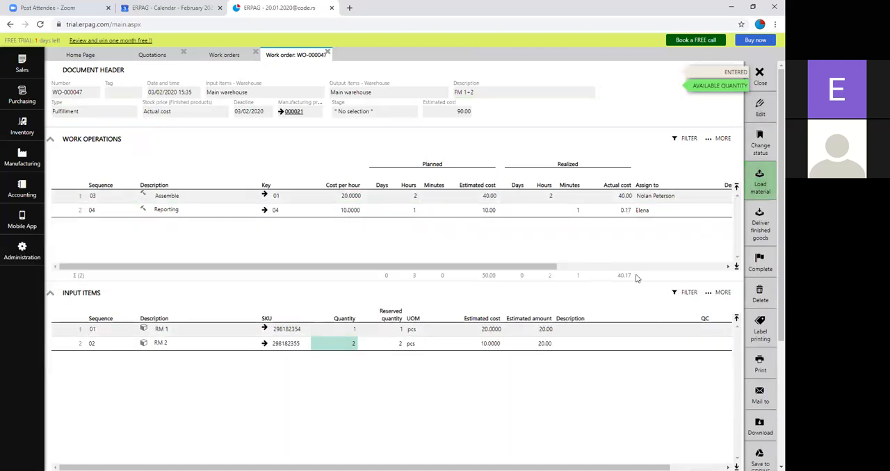
Step: Load material for the work order, assigning lot 000056 to RM 1 and RM 2, and post the material loading document
click(759, 182)
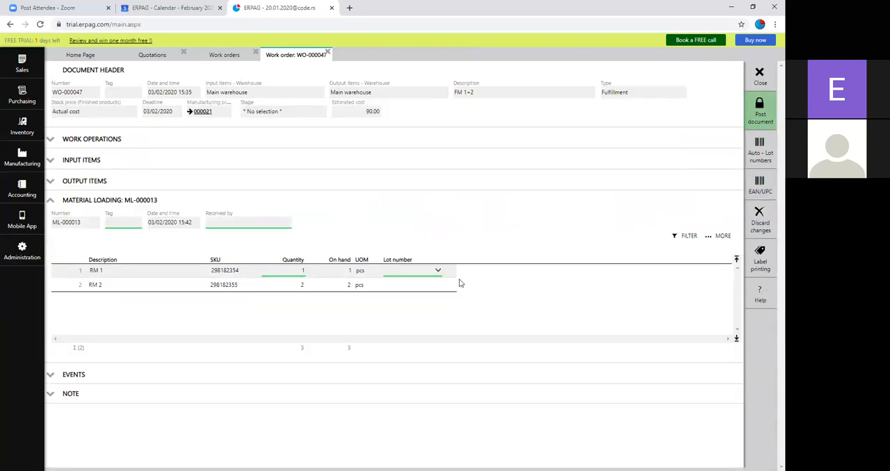
click(405, 274)
click(425, 296)
click(424, 286)
click(430, 310)
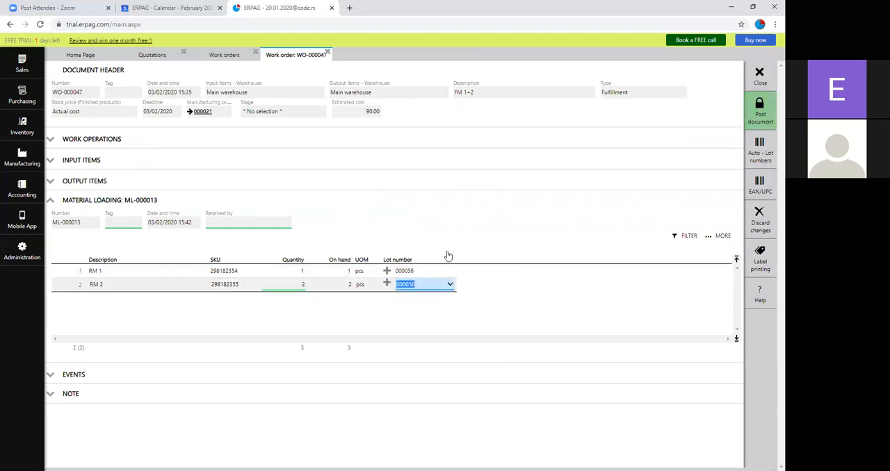
click(757, 116)
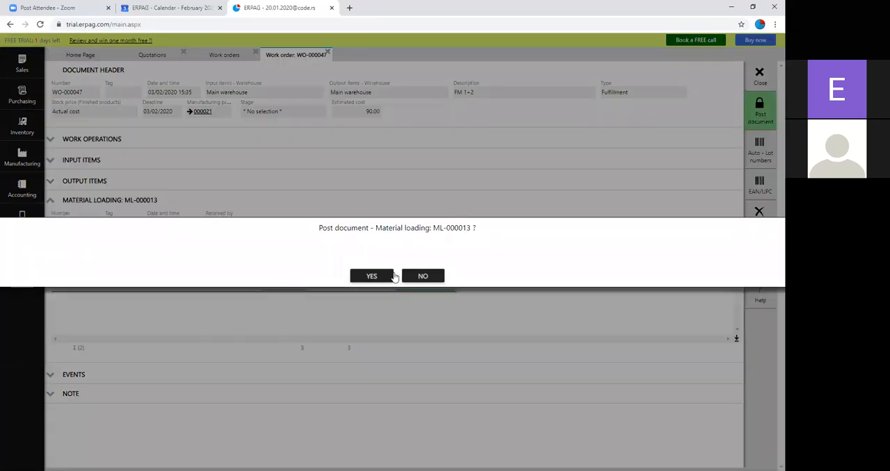
click(391, 276)
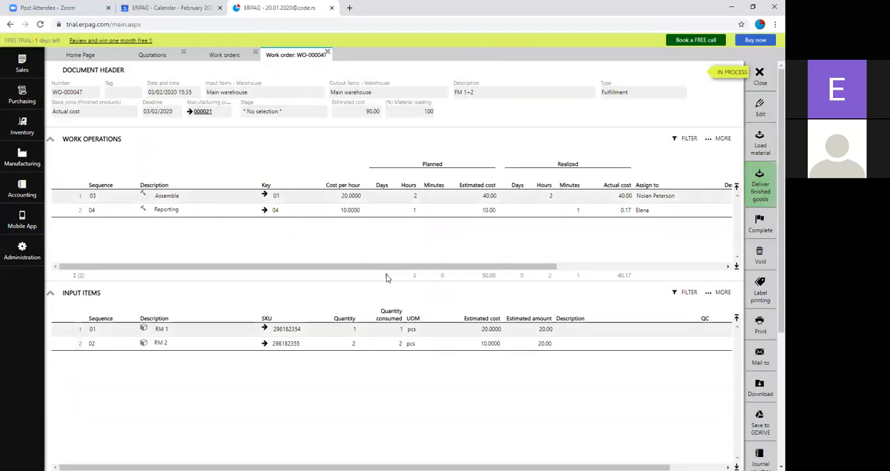
Step: Start delivering the work order's finished goods and add new lot 000057 expiring 25/03/2021 for FM 1+2
scroll(309, 355, down, 1)
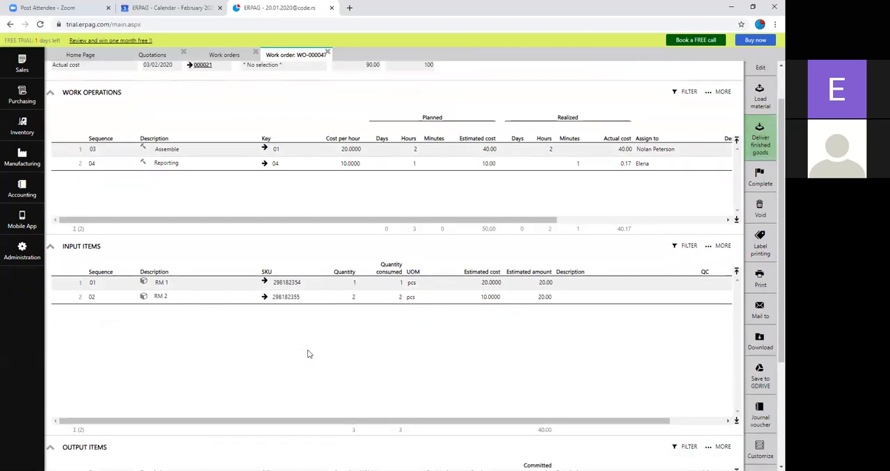
scroll(309, 354, up, 1)
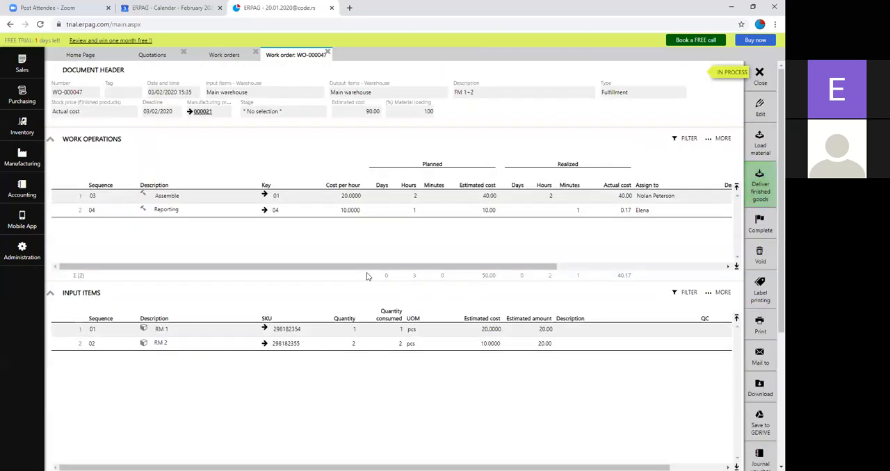
click(761, 188)
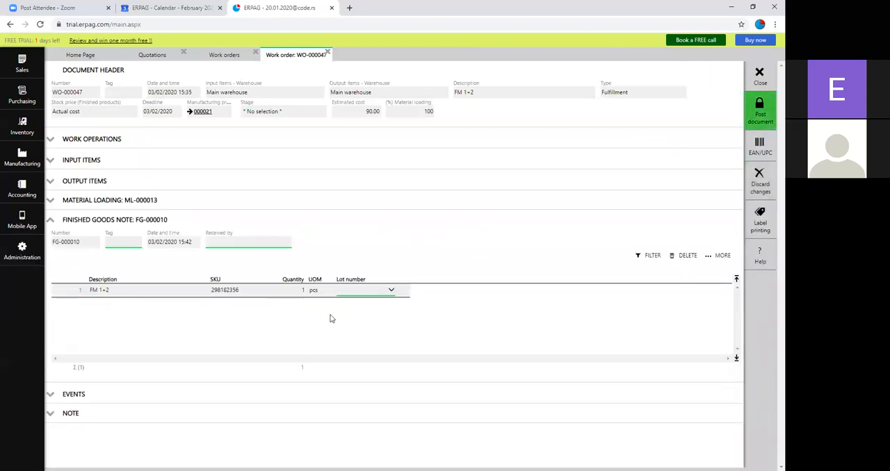
click(355, 291)
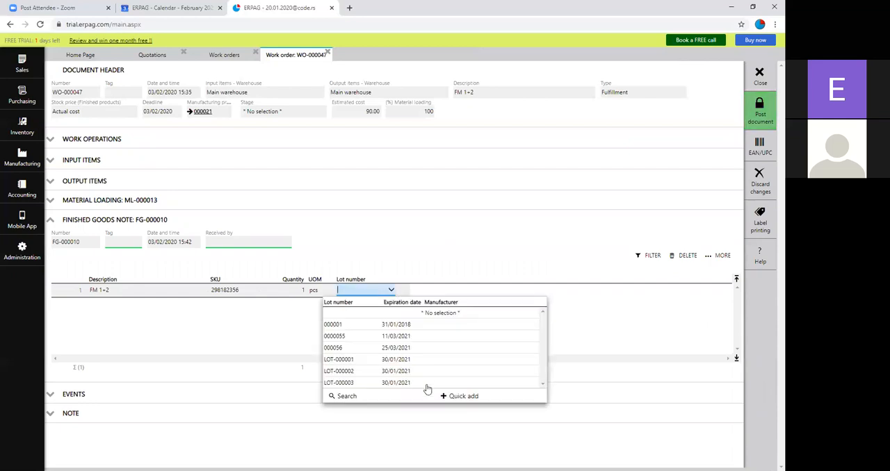
click(445, 396)
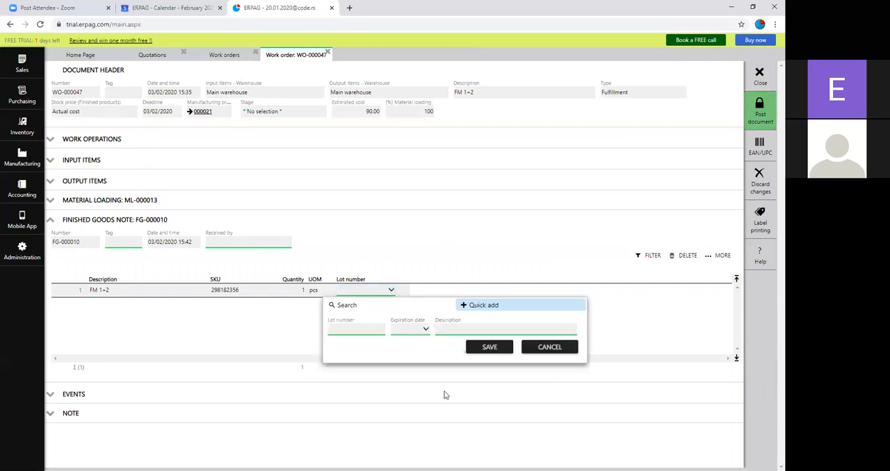
click(421, 330)
click(495, 345)
click(495, 345)
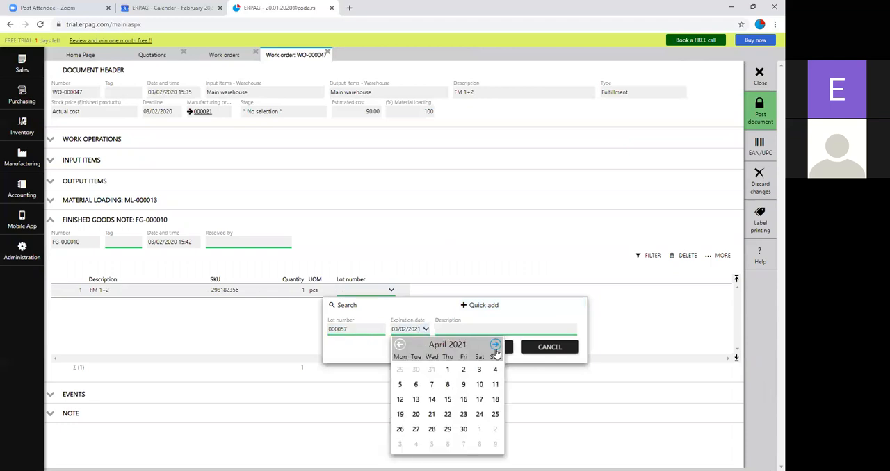
click(400, 345)
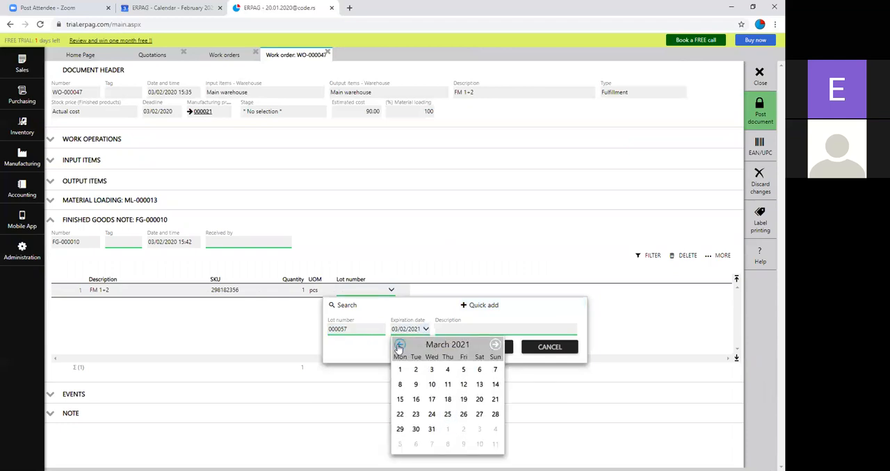
click(449, 414)
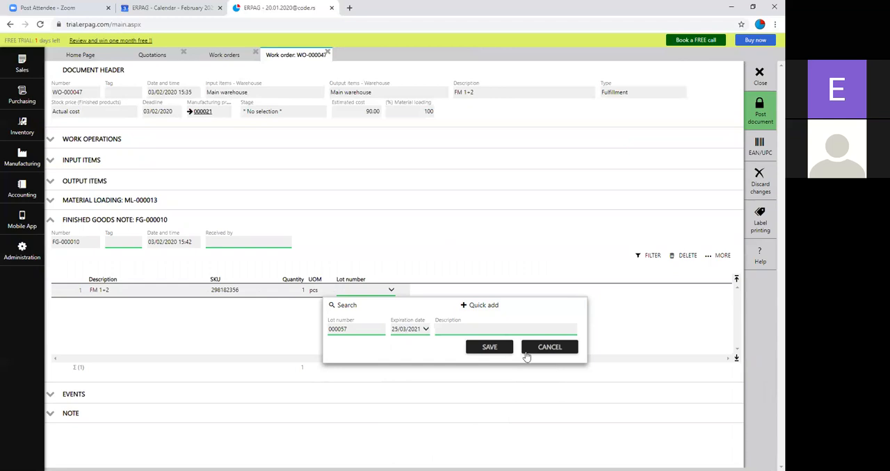
click(486, 347)
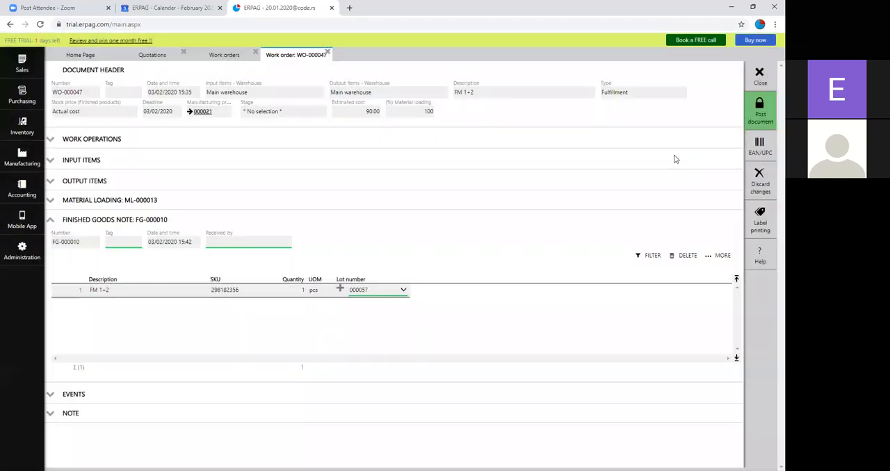
Step: Post the finished goods note, and close the work order and the work orders list
click(760, 109)
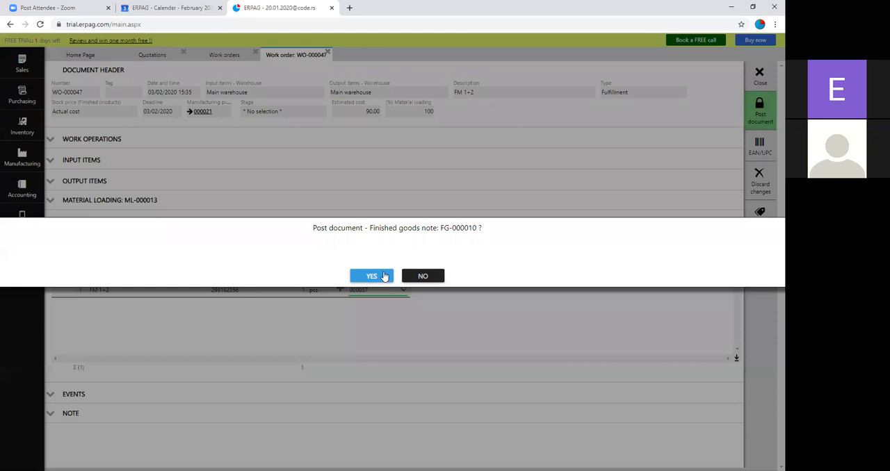
click(372, 276)
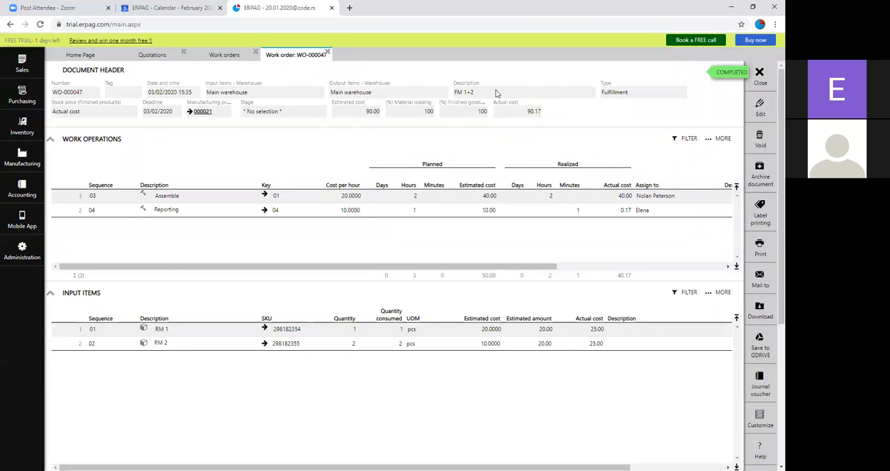
click(761, 75)
click(255, 55)
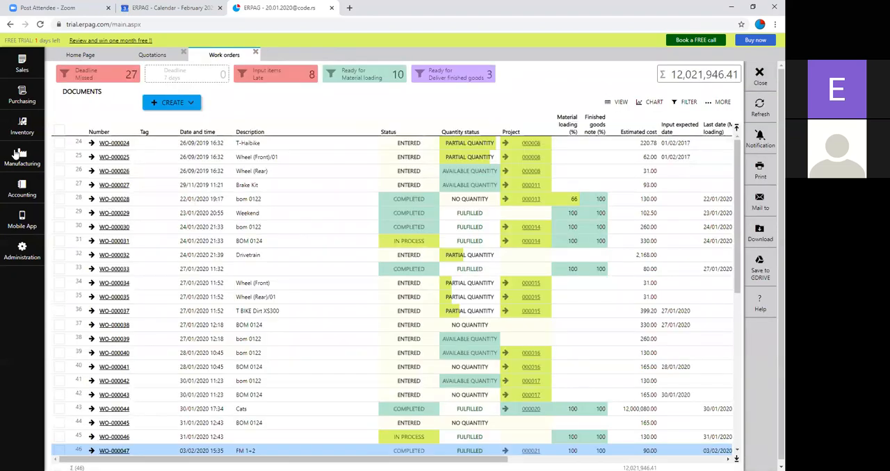
Step: Complete the FM 1+2 manufacturing project, and close it along with the manufacturing projects list
click(22, 156)
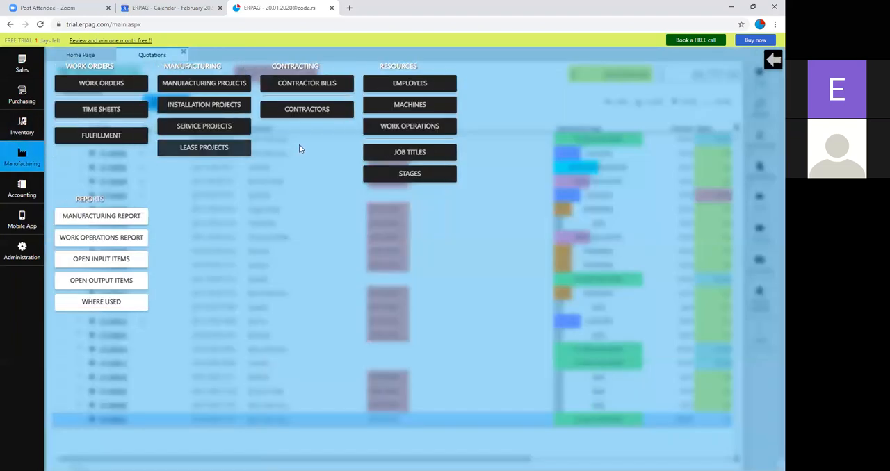
click(203, 83)
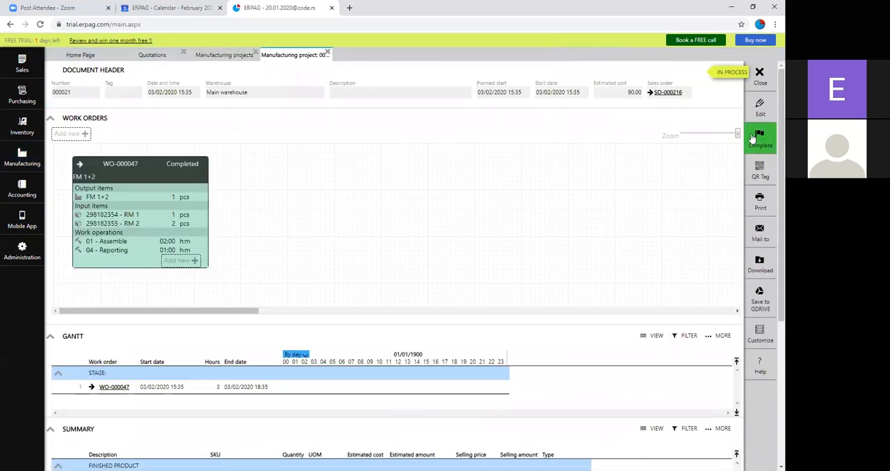
click(760, 139)
click(370, 277)
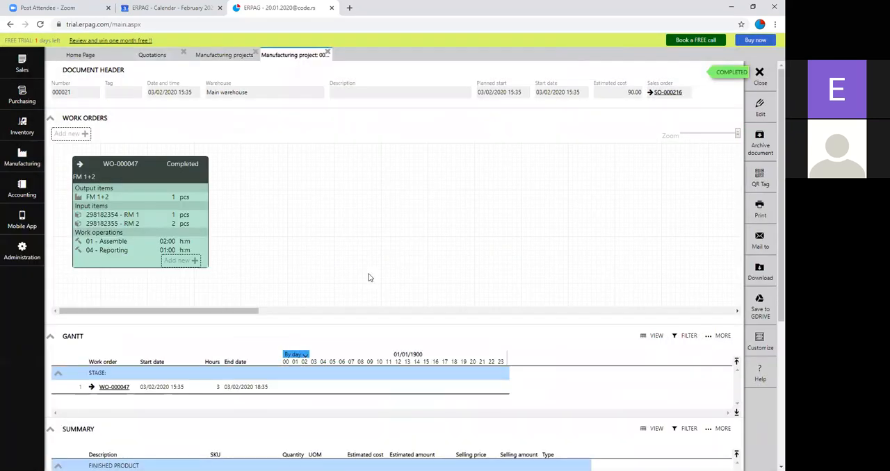
click(760, 73)
click(256, 54)
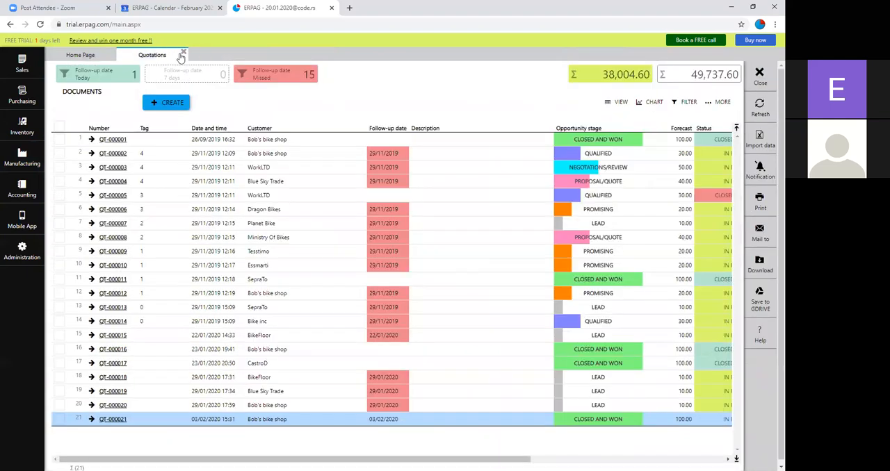
Step: Close the quotations list and open the newest Bob's bike shop sales order from the sales orders list
click(184, 53)
click(10, 67)
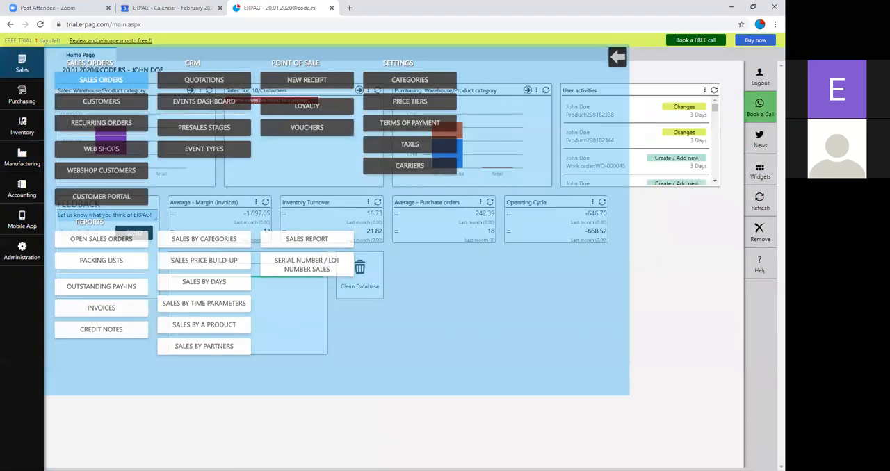
click(101, 80)
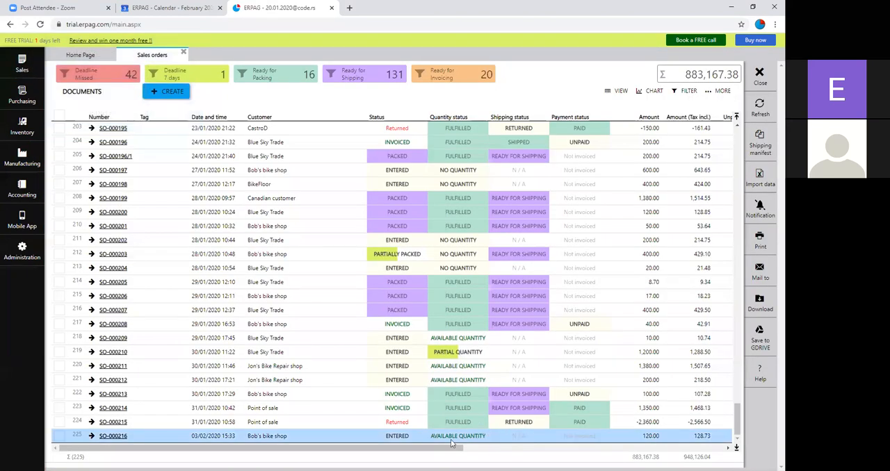
click(111, 436)
Step: Create the sales order's packing list, assign lot 000057 to FM 1+2, and post the packing list
click(760, 179)
click(760, 115)
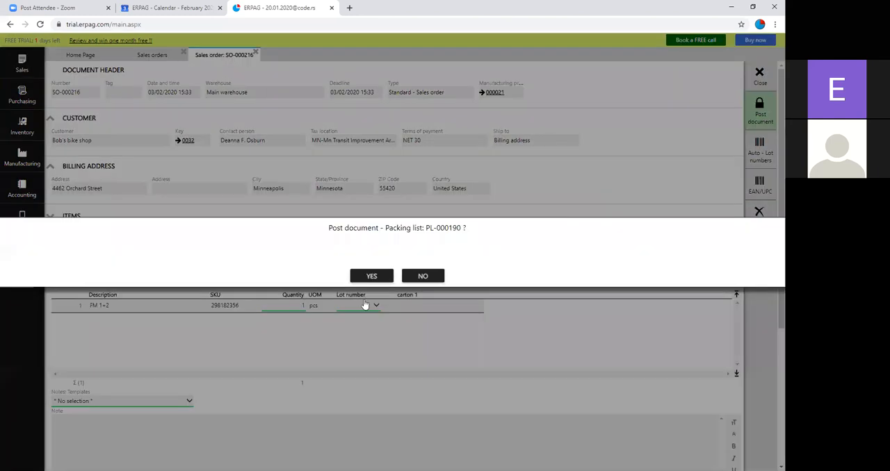
click(401, 276)
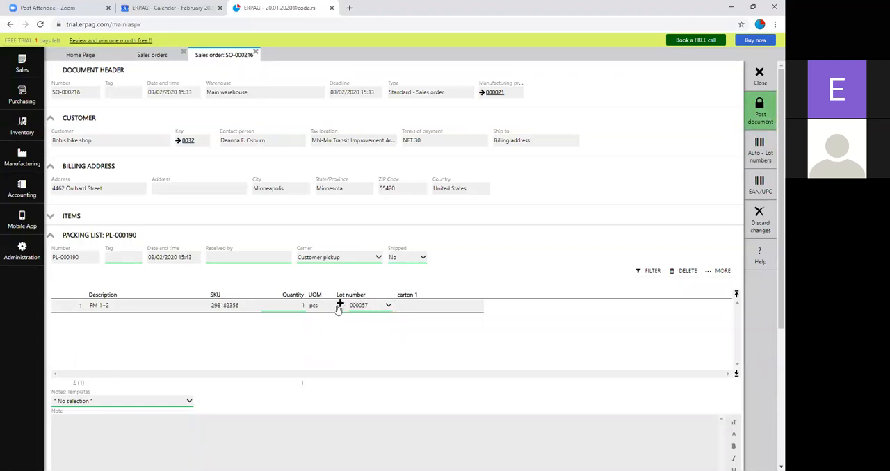
click(758, 112)
click(368, 275)
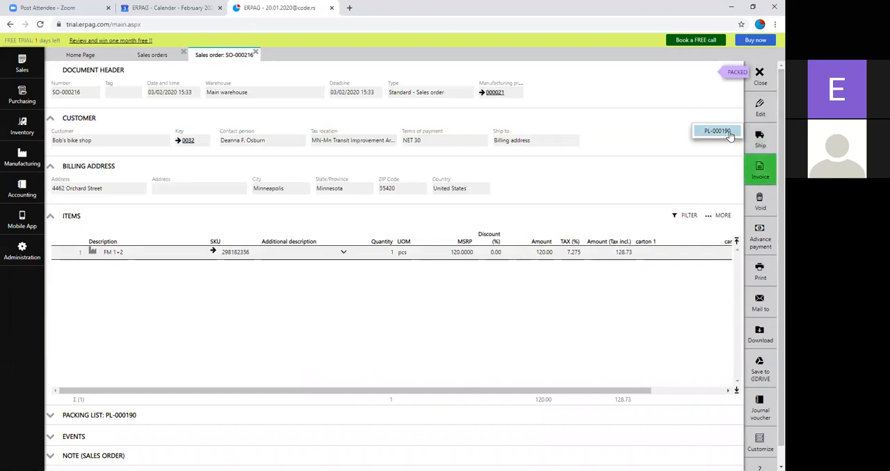
Step: Ship the packing list, invoice the sales order, and return to the sales orders list
click(716, 134)
click(364, 276)
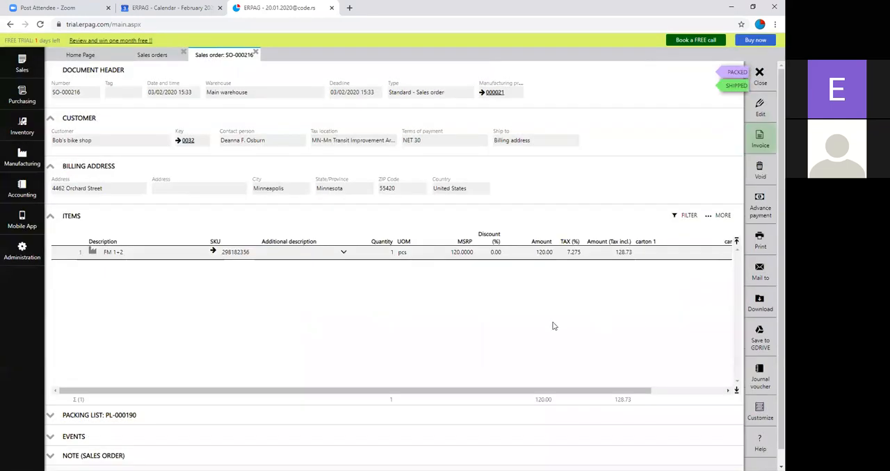
click(760, 139)
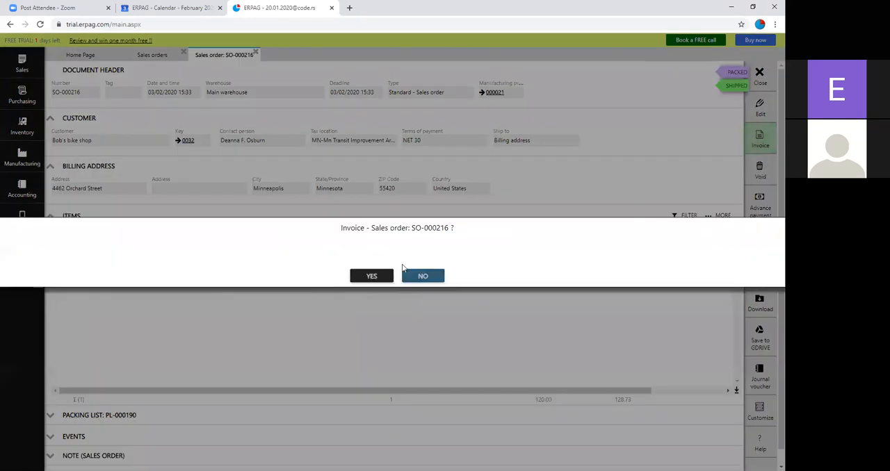
click(371, 277)
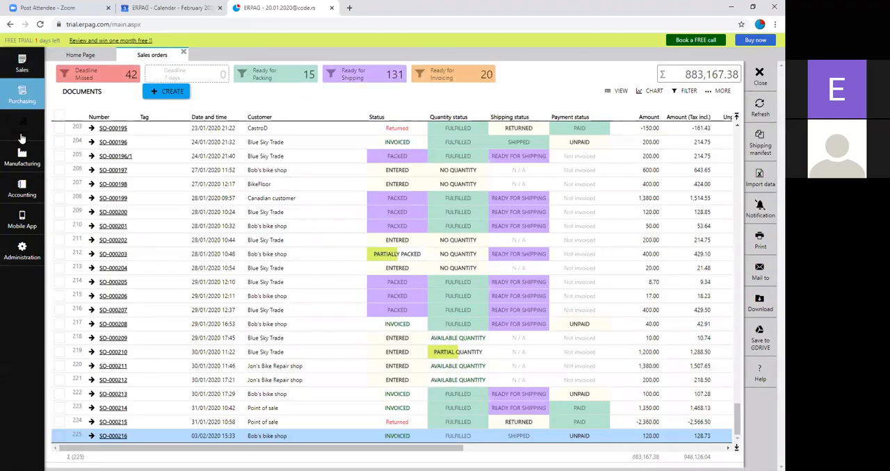
Step: Filter the products and services list by description "F" and open product FM 1+2
click(21, 136)
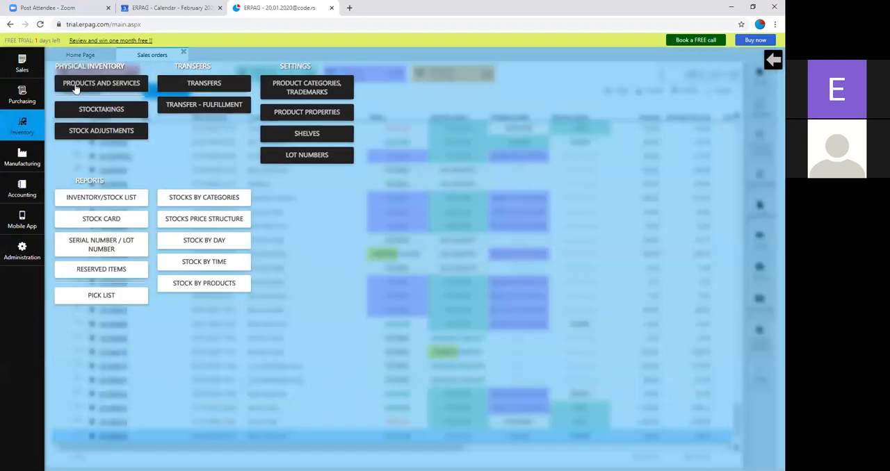
click(74, 84)
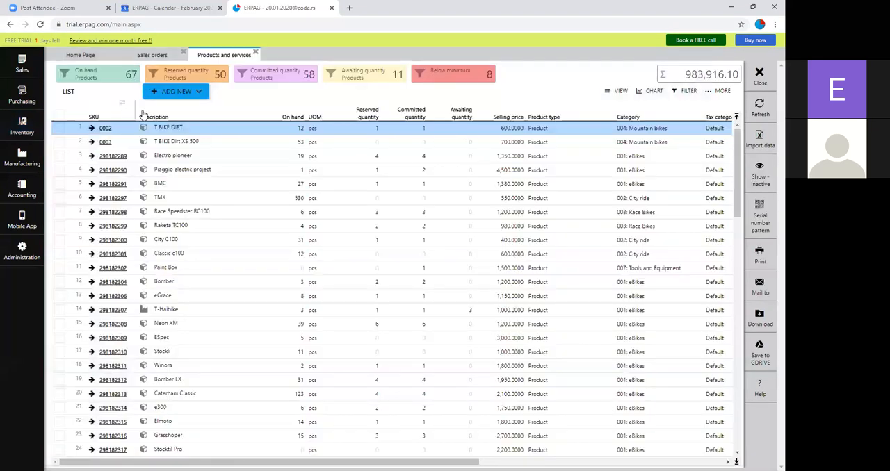
right_click(147, 121)
click(177, 156)
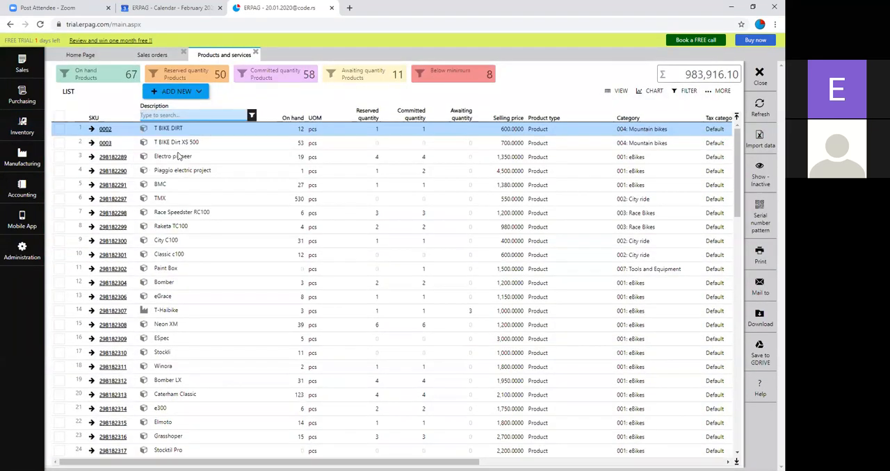
text(F)
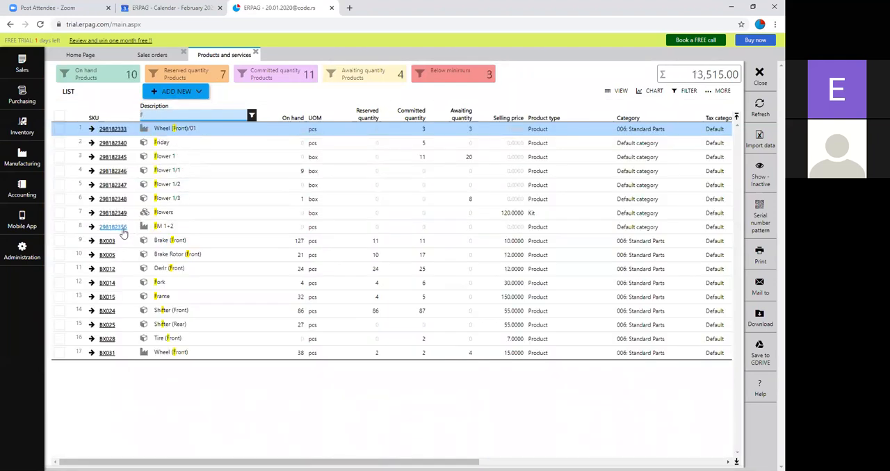
click(119, 227)
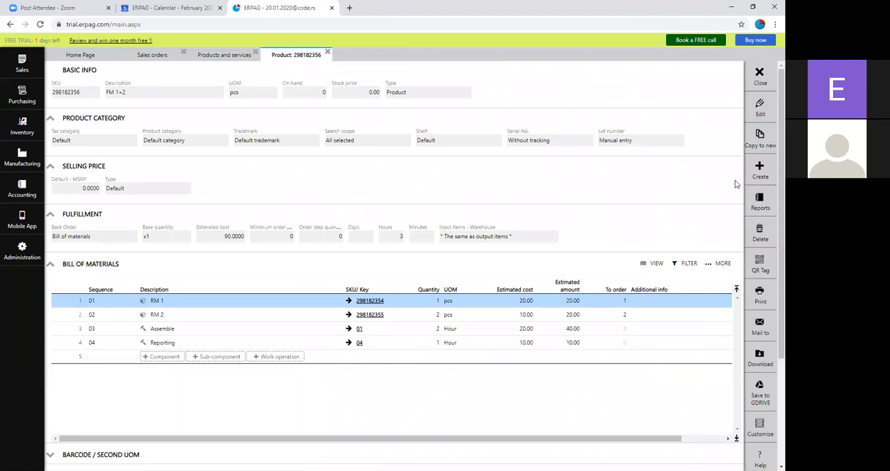
Step: Review FM 1+2's stock card movements and lot number records, and close the open documents to return to the home page
click(756, 207)
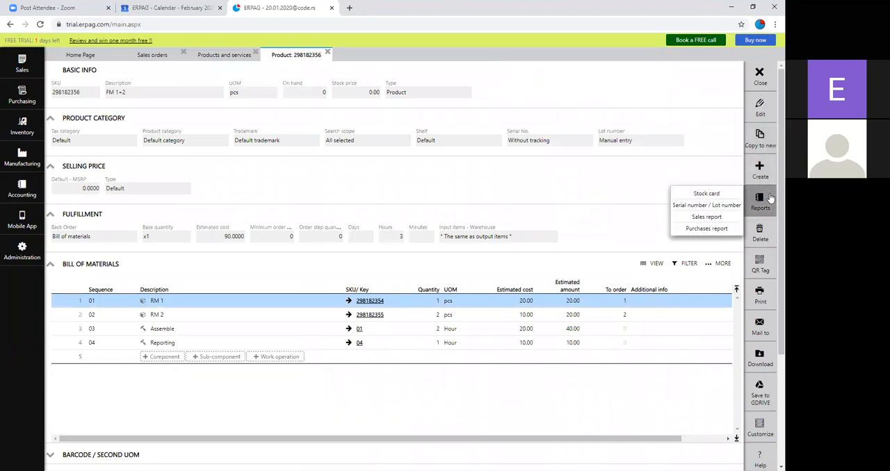
click(716, 197)
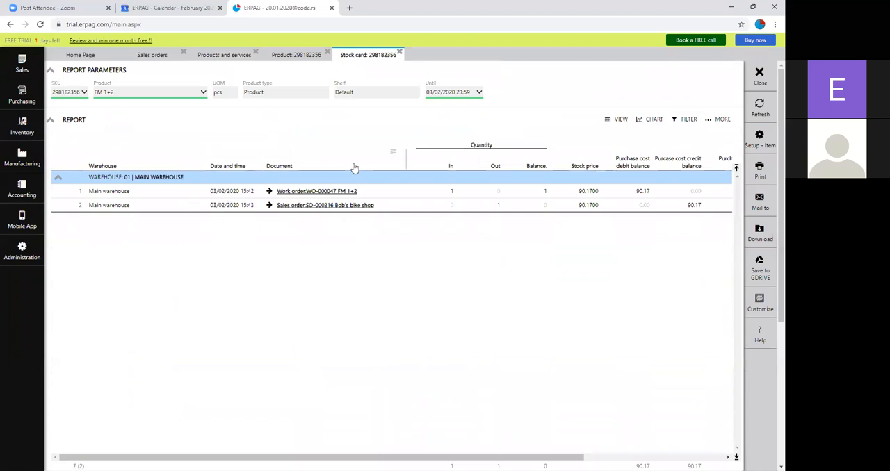
scroll(403, 233, down, 1)
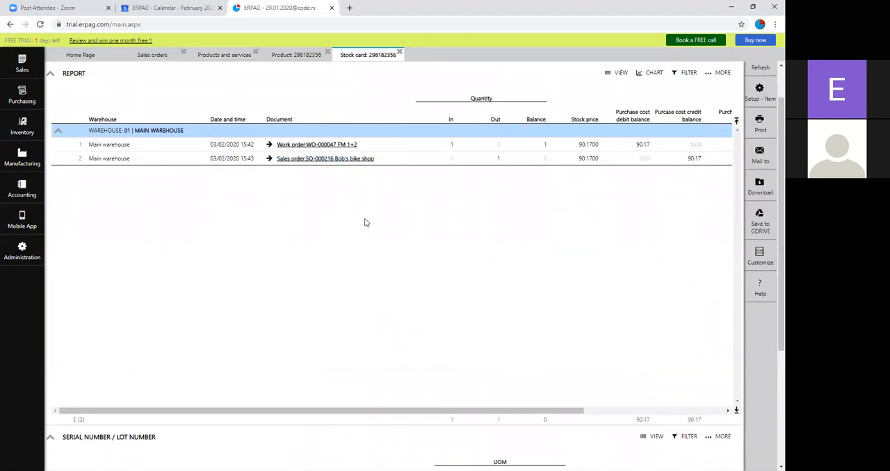
scroll(348, 251, down, 2)
scroll(247, 299, down, 2)
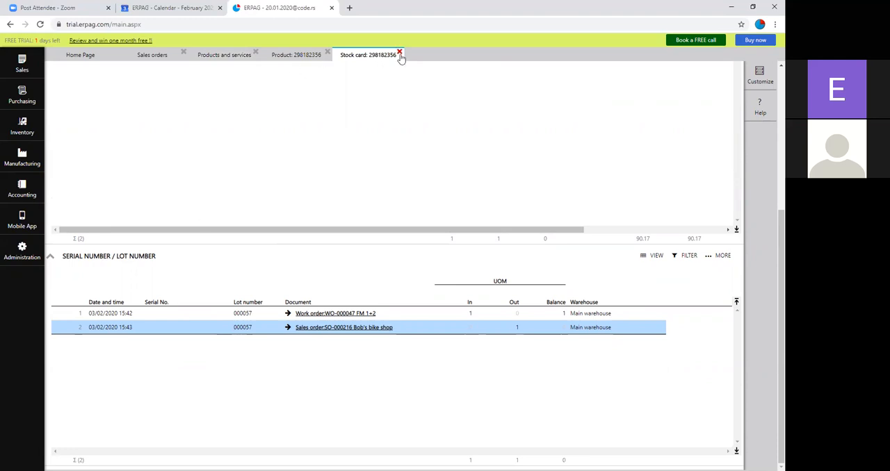
click(326, 52)
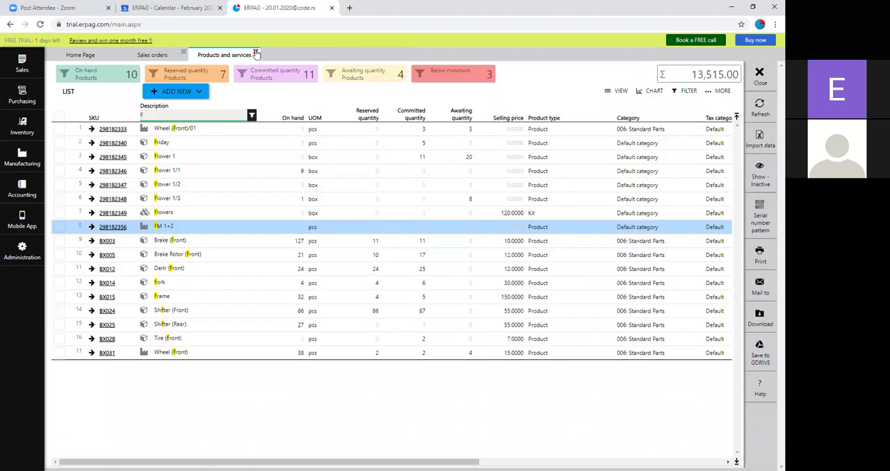
click(183, 53)
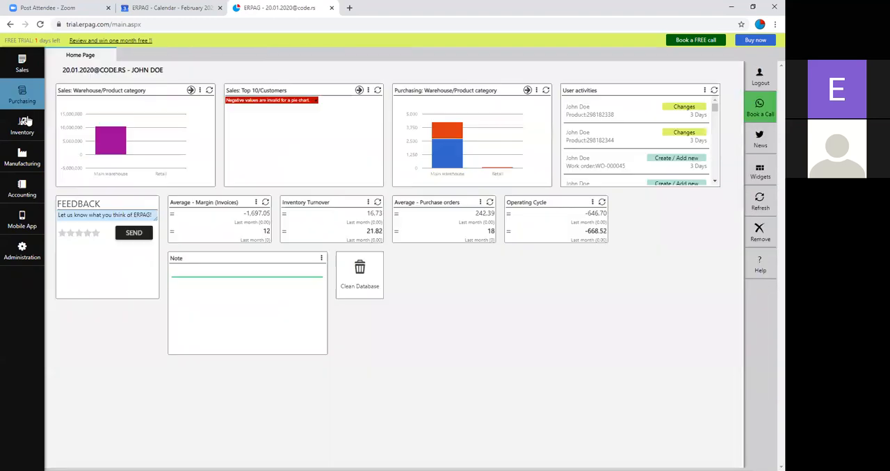
Step: Open lot 000056 from the inventory lot numbers list and bring up its lot traceability diagram
click(24, 126)
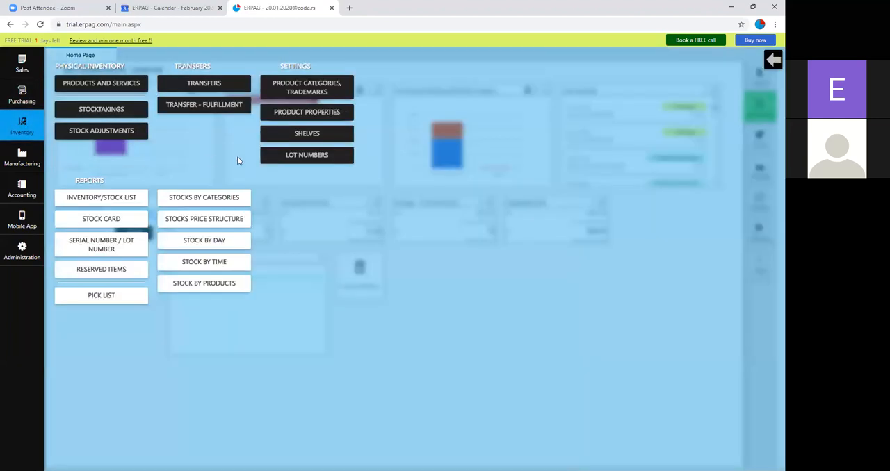
click(286, 159)
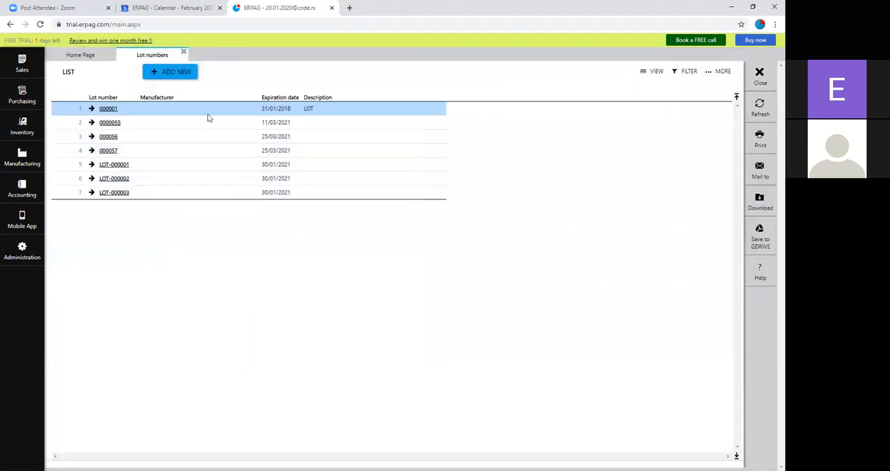
click(108, 138)
scroll(130, 307, down, 2)
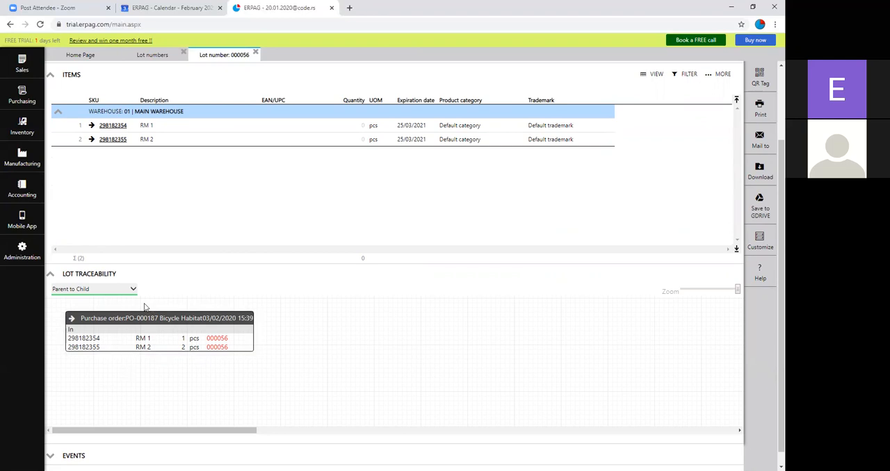
Step: Switch lot 000056's traceability to Child to Parent, examine the linked documents, and close the lot records to return to the home page
click(127, 289)
double_click(110, 320)
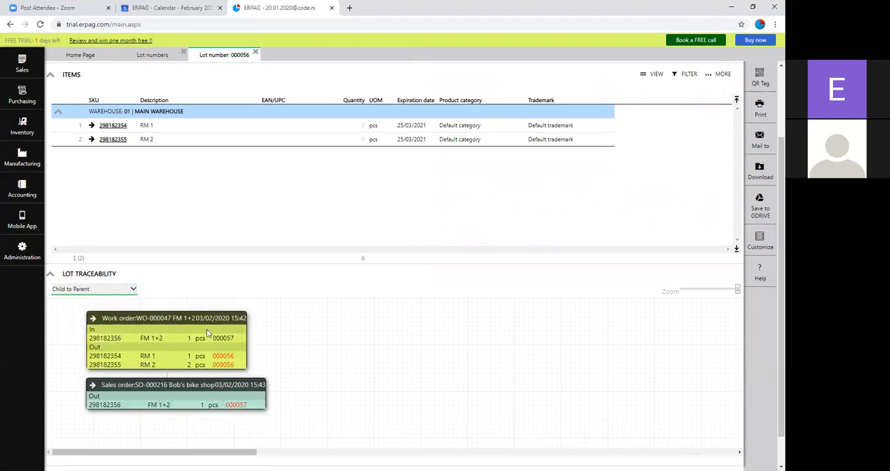
scroll(207, 329, down, 1)
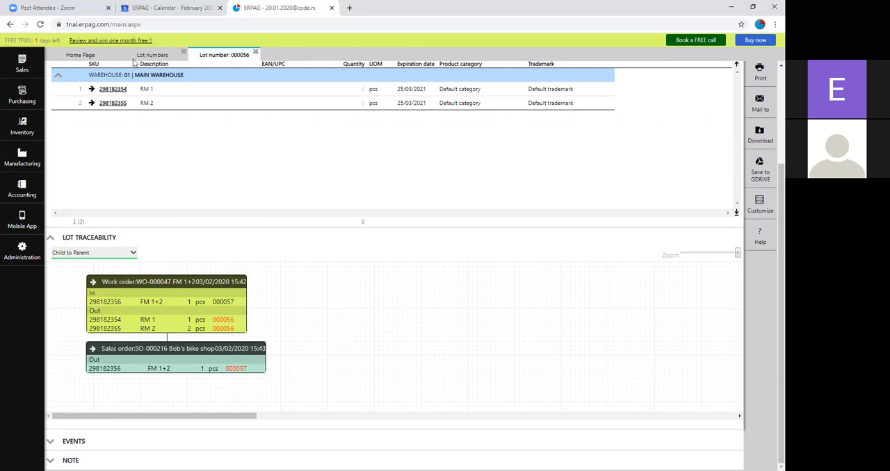
scroll(71, 73, up, 1)
scroll(70, 73, up, 3)
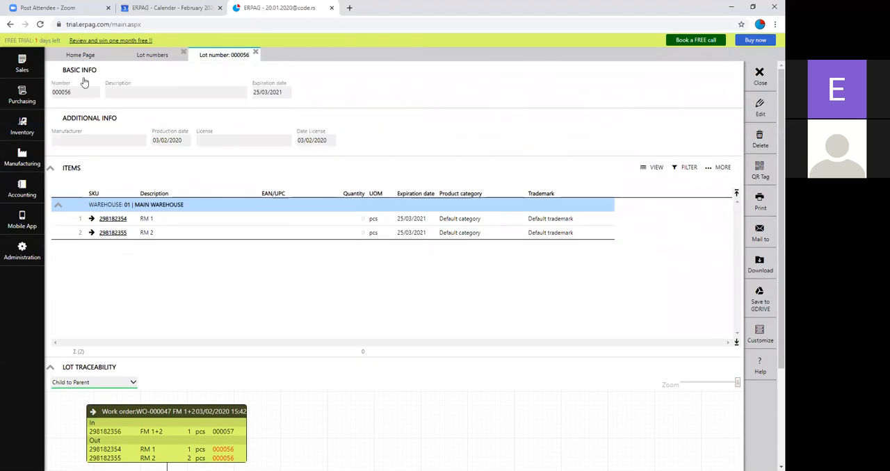
key(Escape)
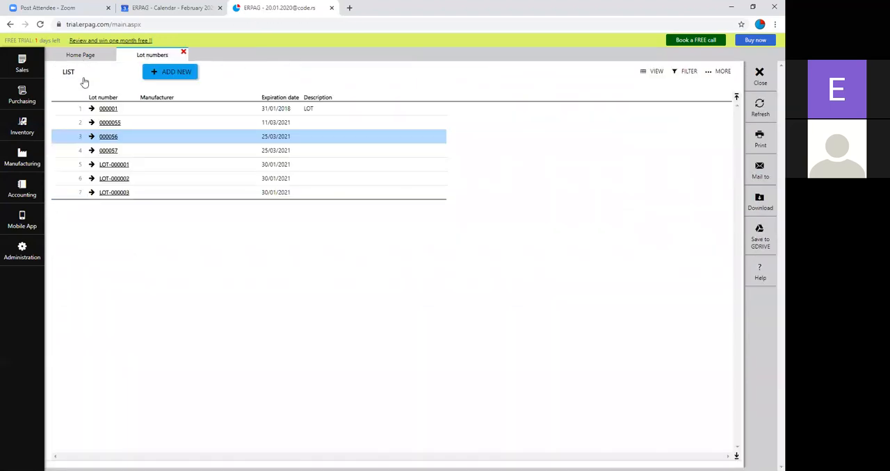
key(Escape)
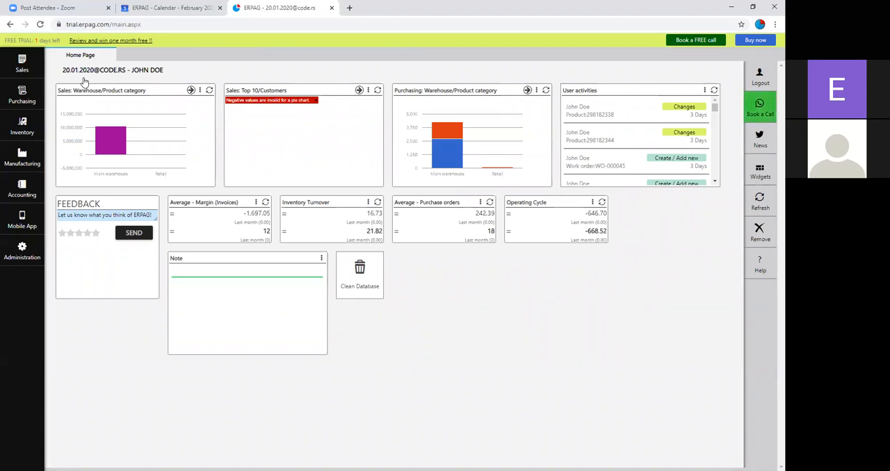
Step: Open the sales module's options
click(22, 67)
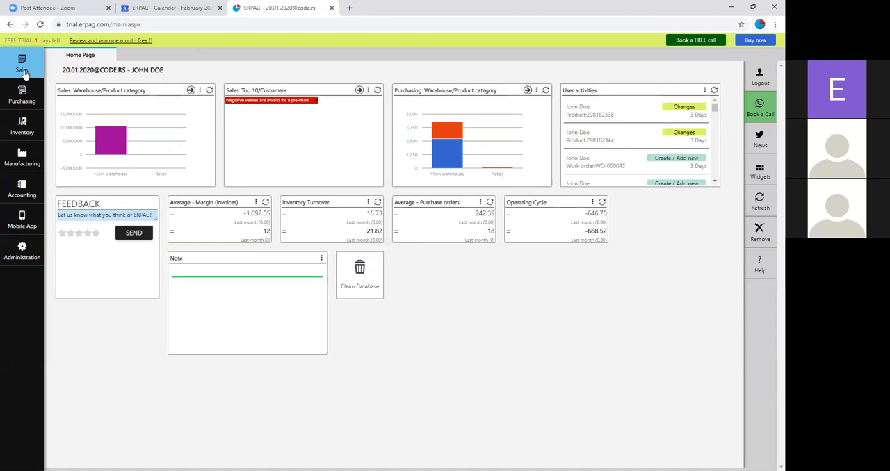
Step: Widen the Payment status column in the purchase orders list and open purchase order PO-000182
click(22, 94)
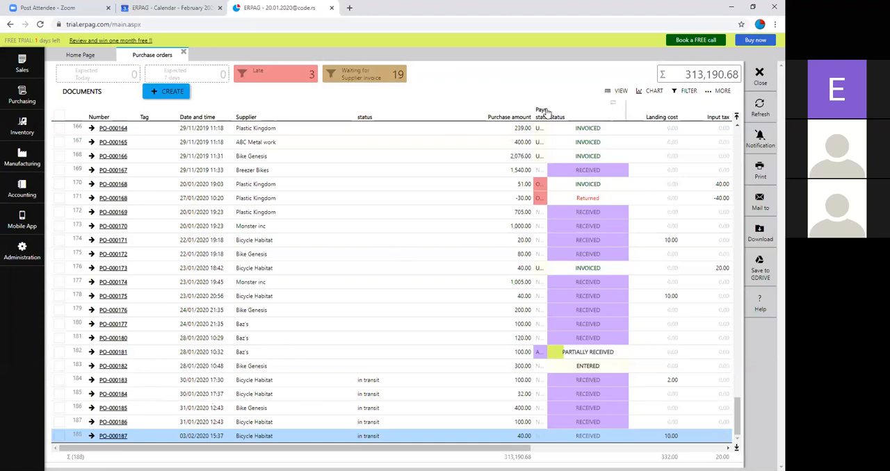
drag(548, 113, 614, 111)
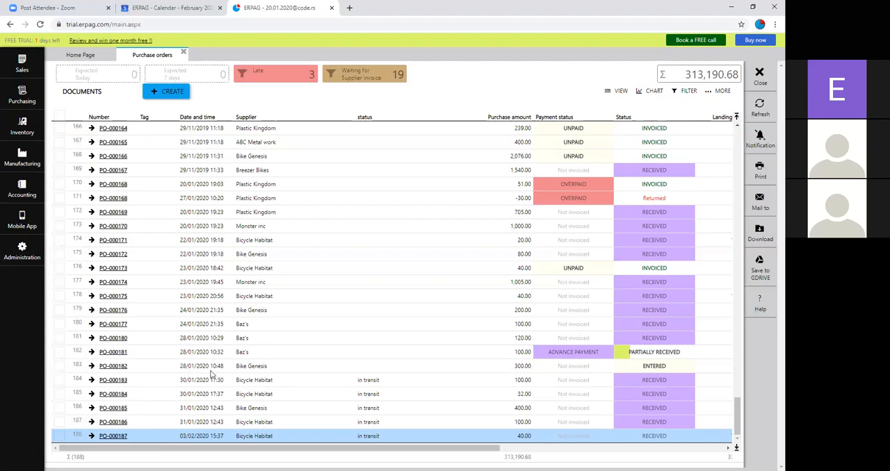
click(114, 367)
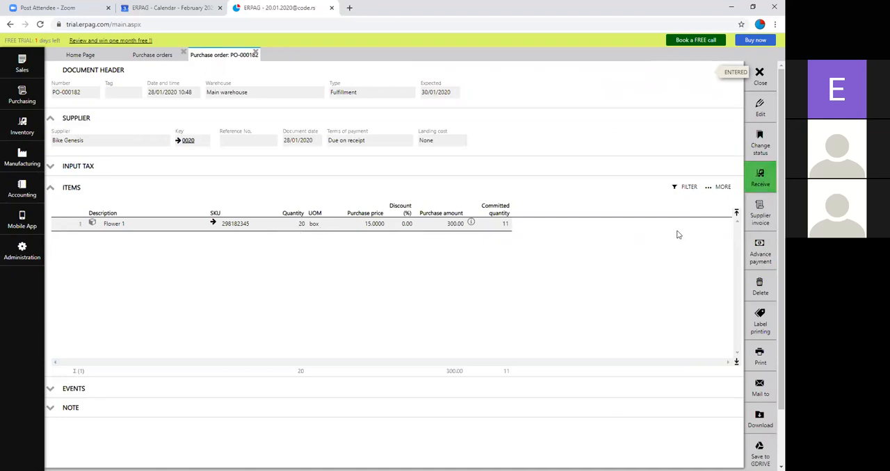
Step: Edit the purchase order to use a Supplier landing cost of 12.00
click(759, 101)
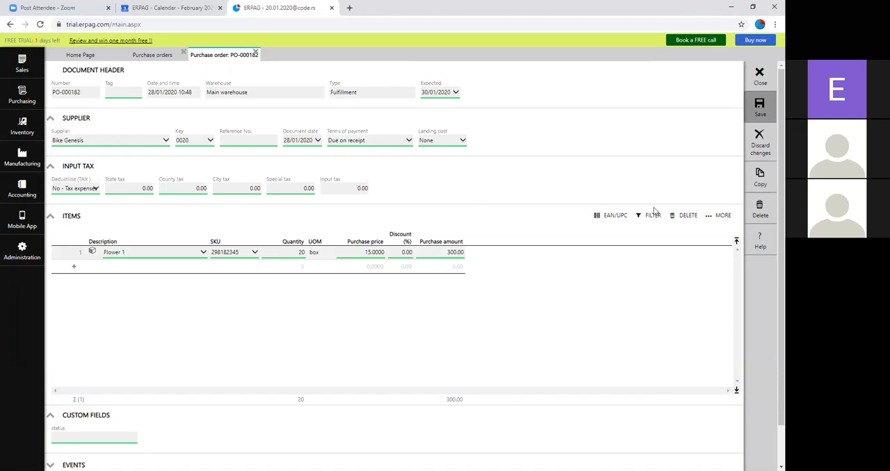
click(448, 142)
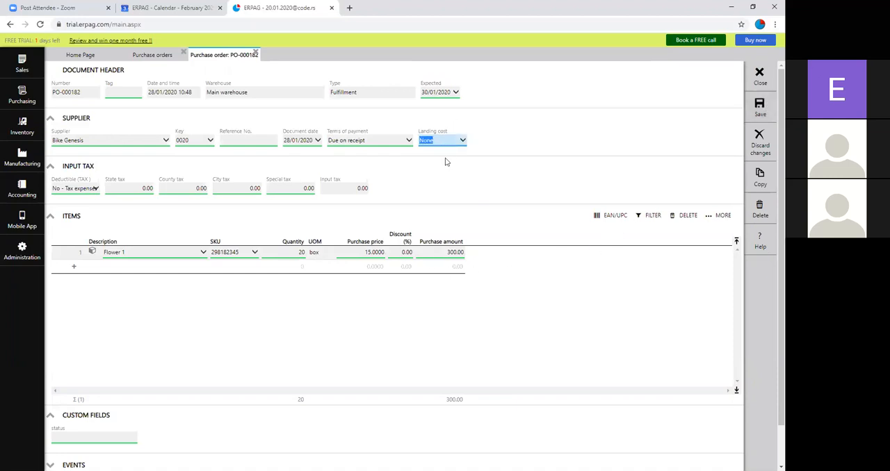
click(449, 167)
click(488, 139)
text(12)
click(515, 213)
Step: Set Flower 1's purchase price to 12 and quantity to 7, save the purchase order, and return to the home page
click(374, 251)
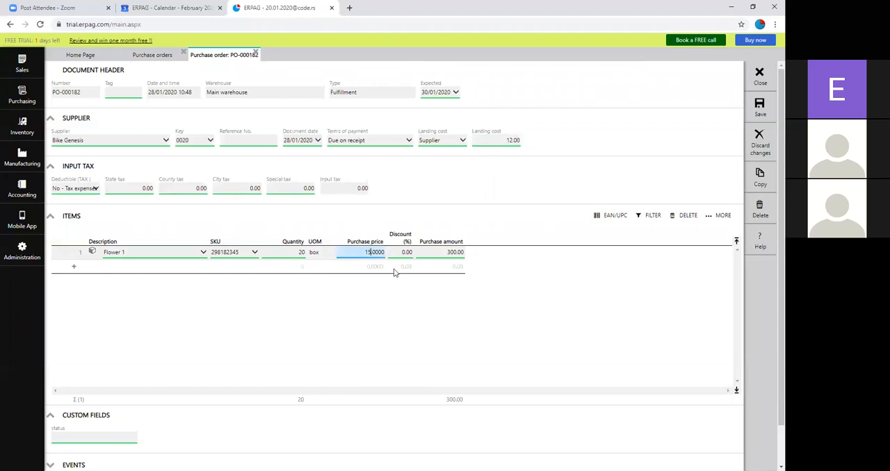
text(12)
click(298, 251)
text(7)
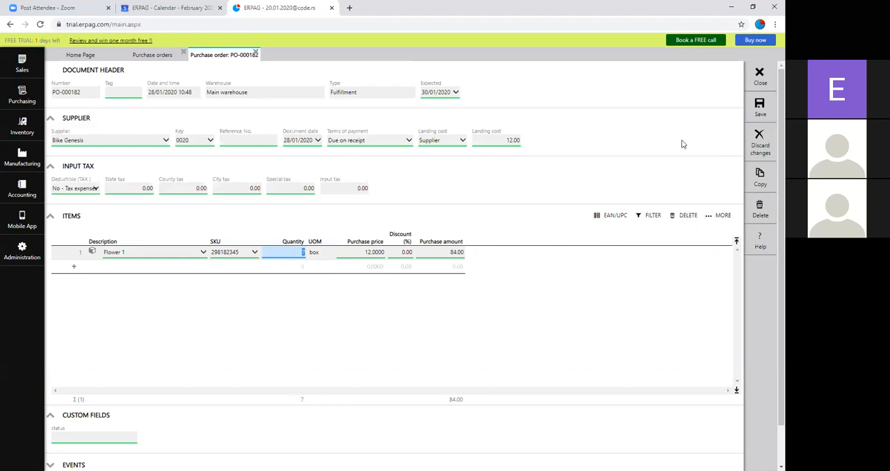
click(760, 107)
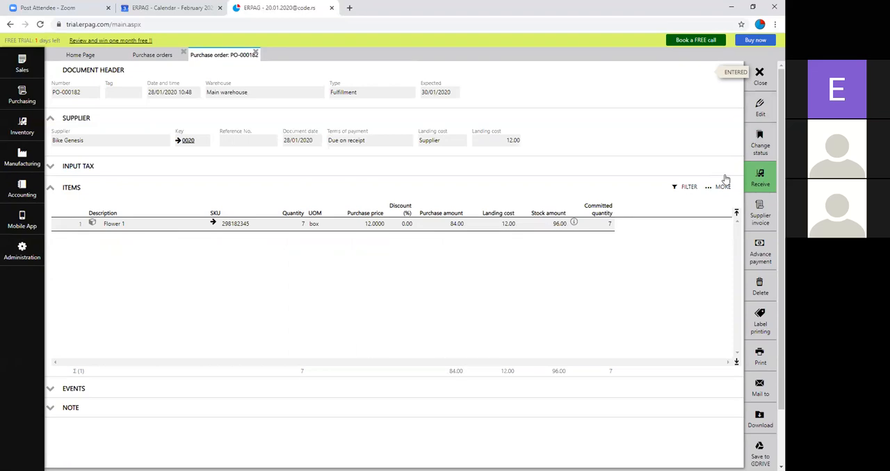
click(760, 76)
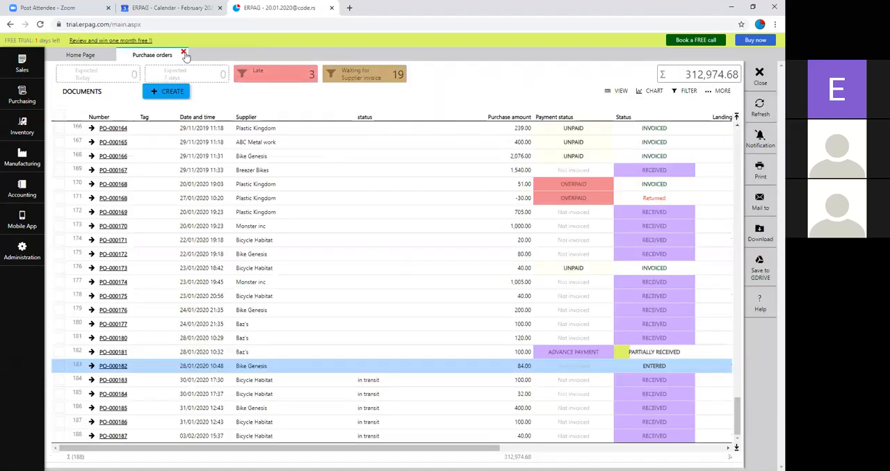
click(184, 53)
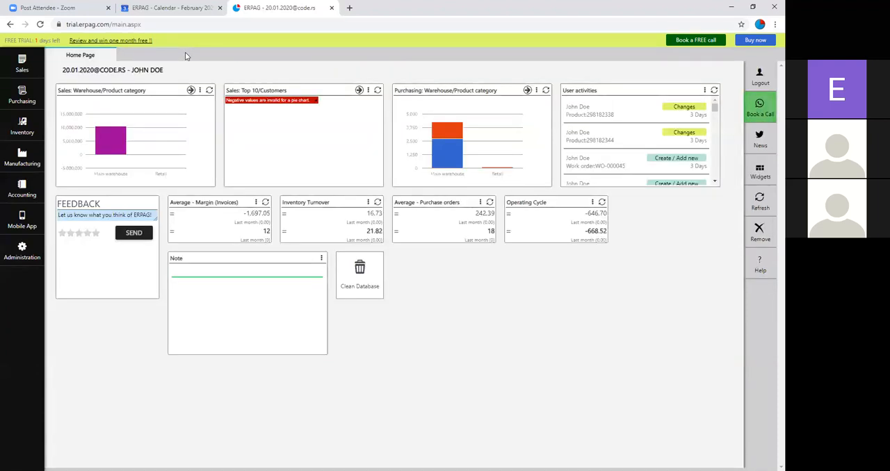
Step: Open the customers list, examine the Walpole retailer's record and its available reports, and close the record
click(23, 70)
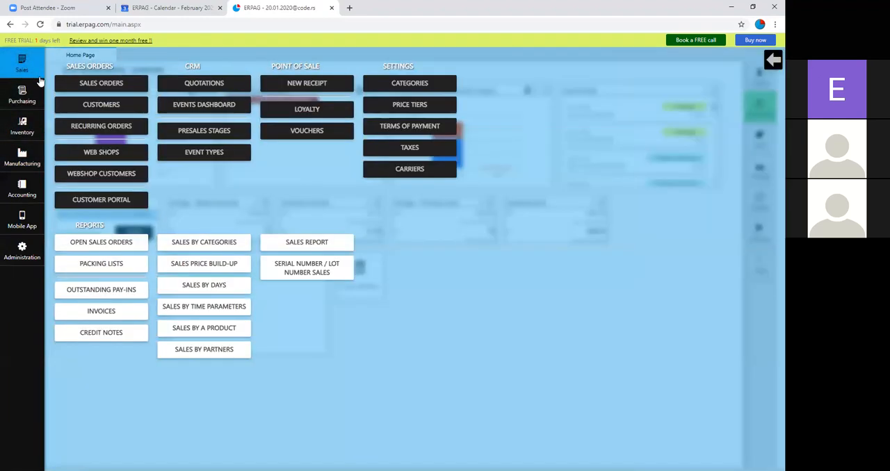
click(131, 104)
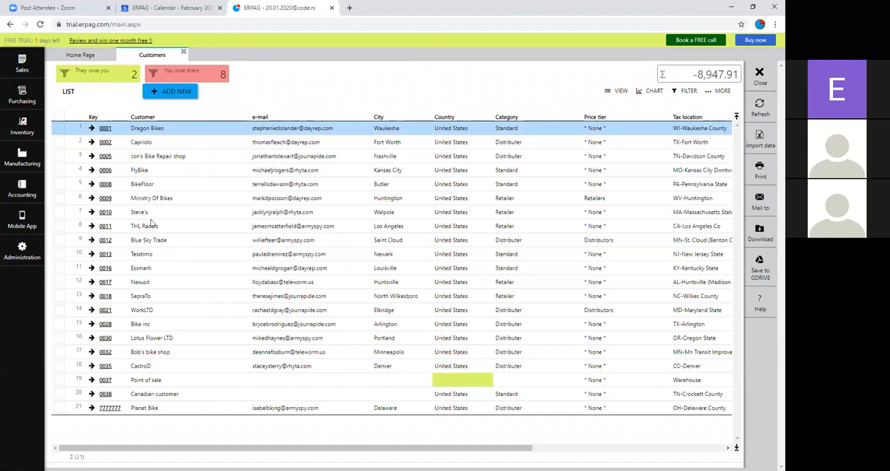
click(107, 212)
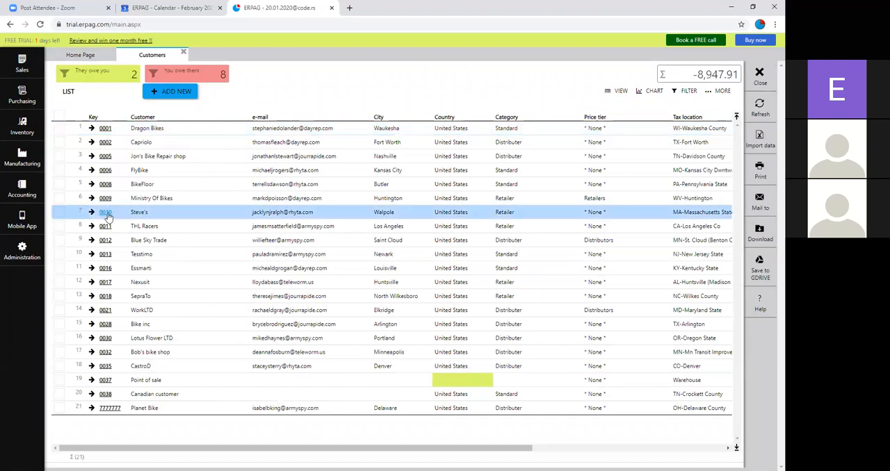
click(105, 212)
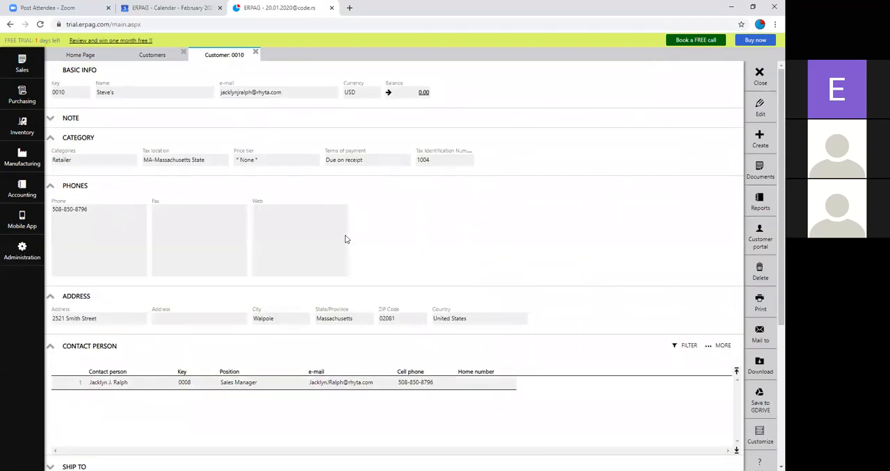
scroll(261, 254, down, 4)
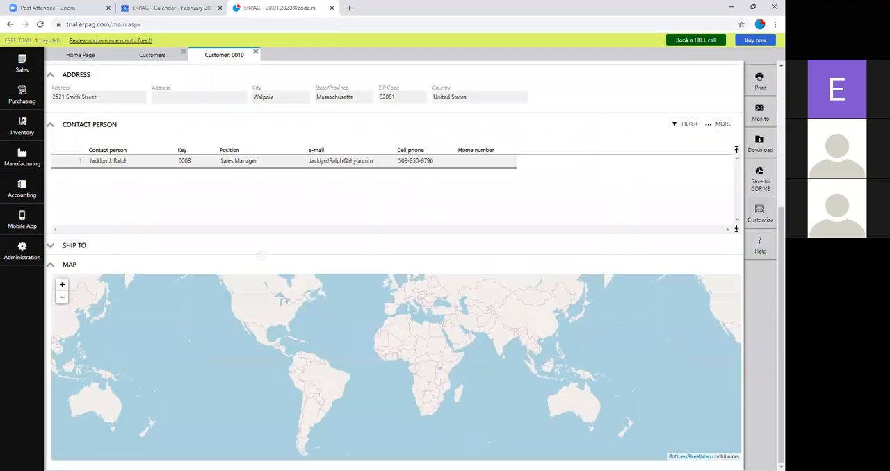
scroll(254, 242, up, 4)
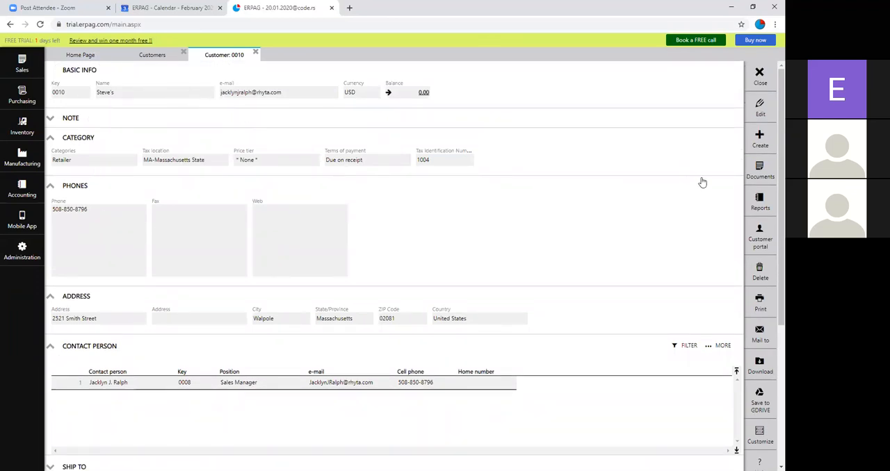
click(747, 198)
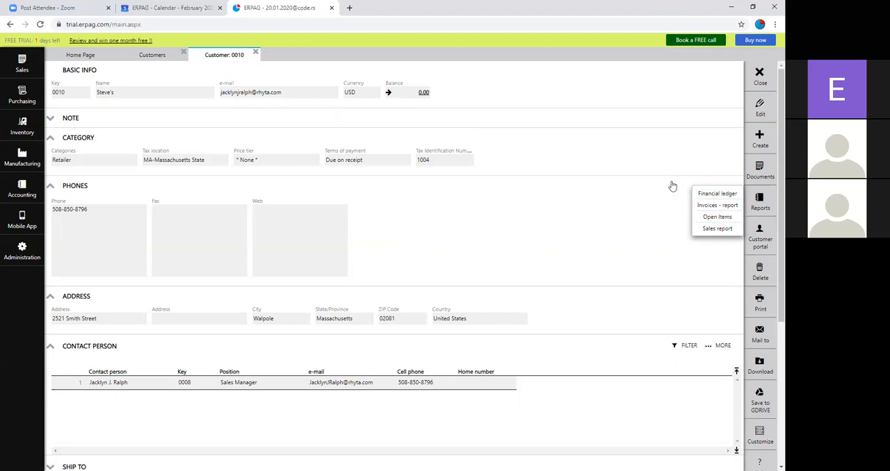
click(755, 78)
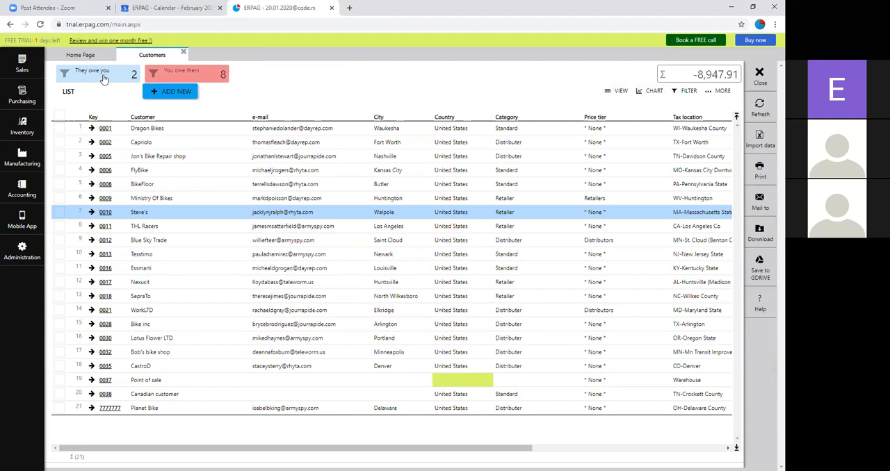
Step: Filter the customers by You owe them, review Blue Sky Trade's record, and close the customer records to return home
click(203, 78)
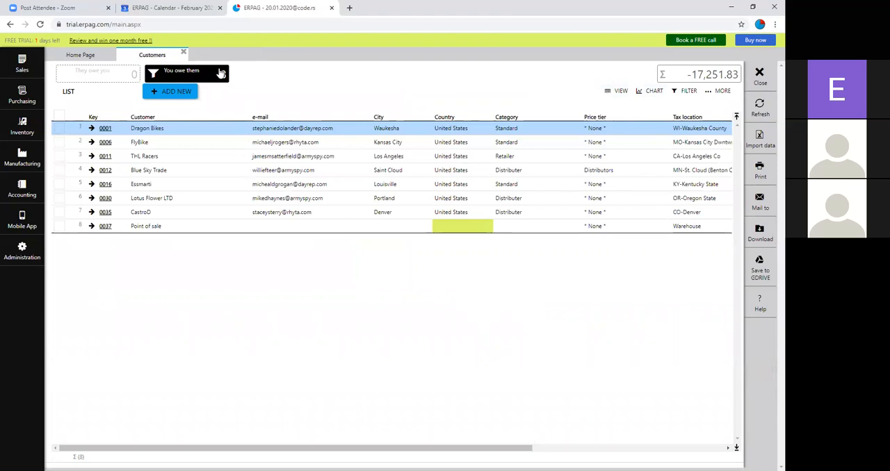
click(103, 172)
click(103, 170)
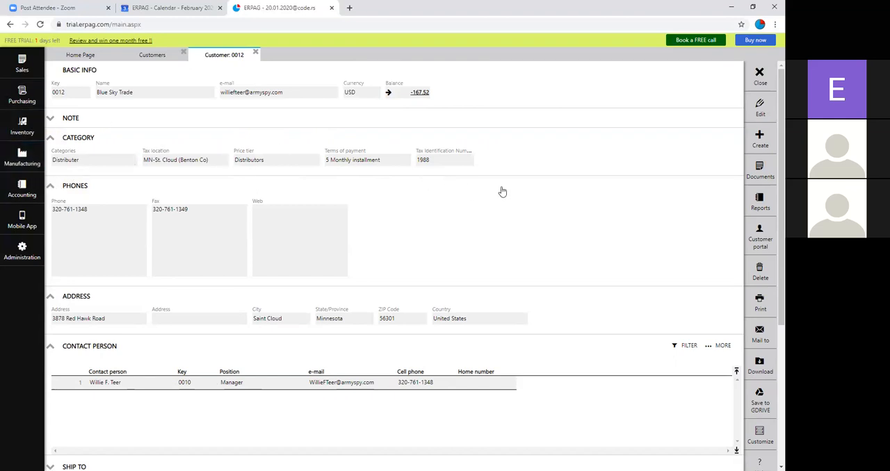
click(257, 54)
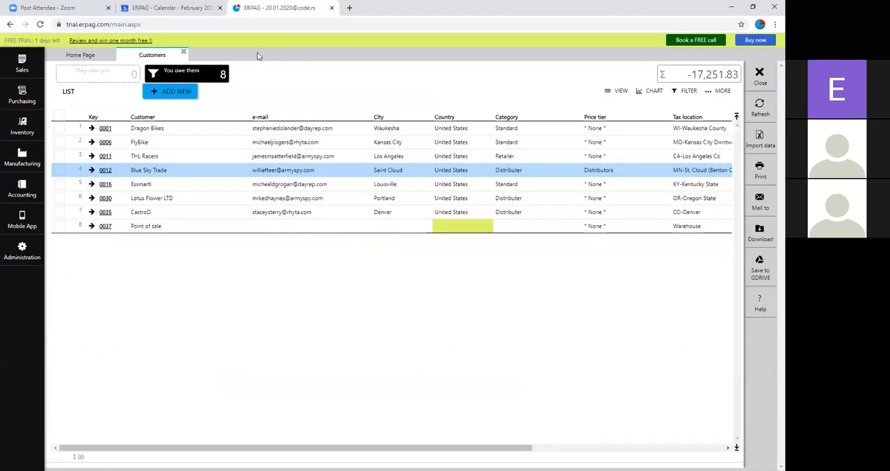
click(184, 54)
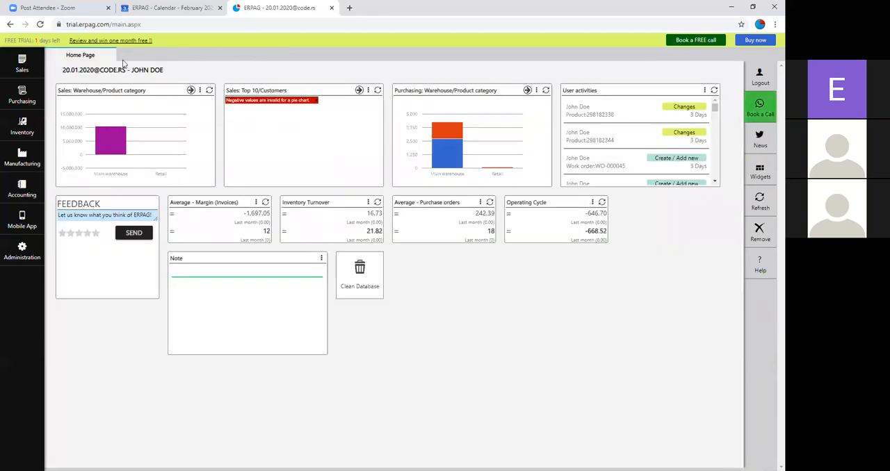
Step: Open the quotations list from the sales module
click(22, 125)
click(22, 92)
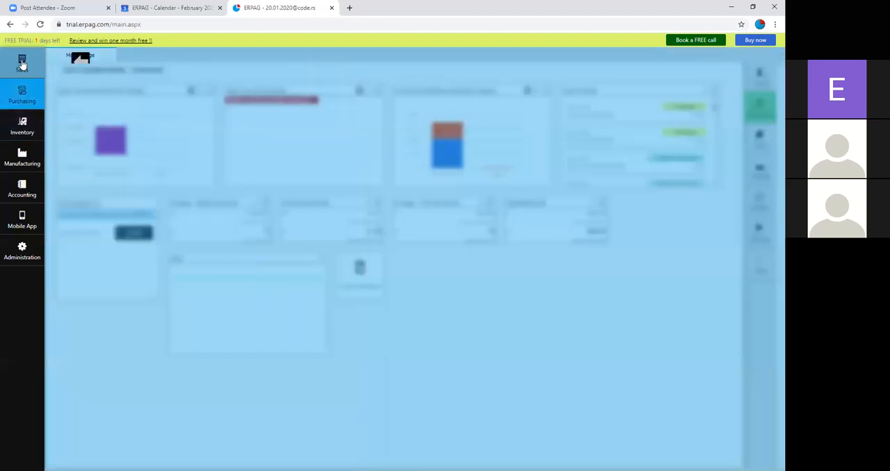
click(22, 63)
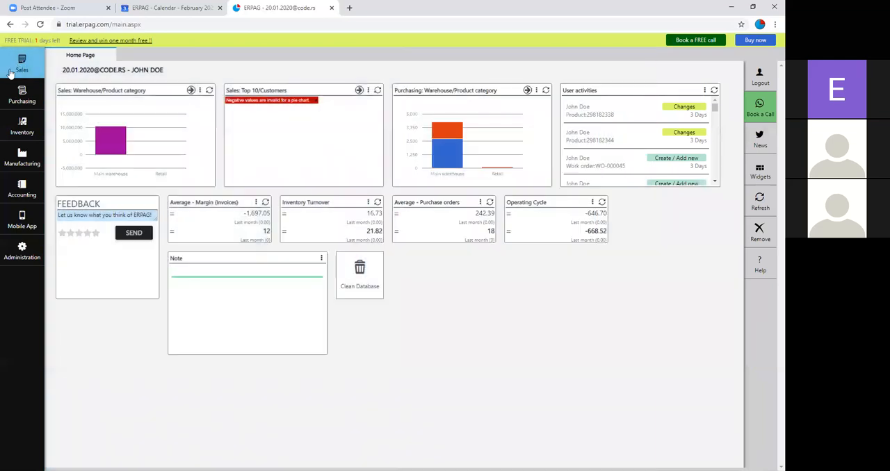
click(22, 64)
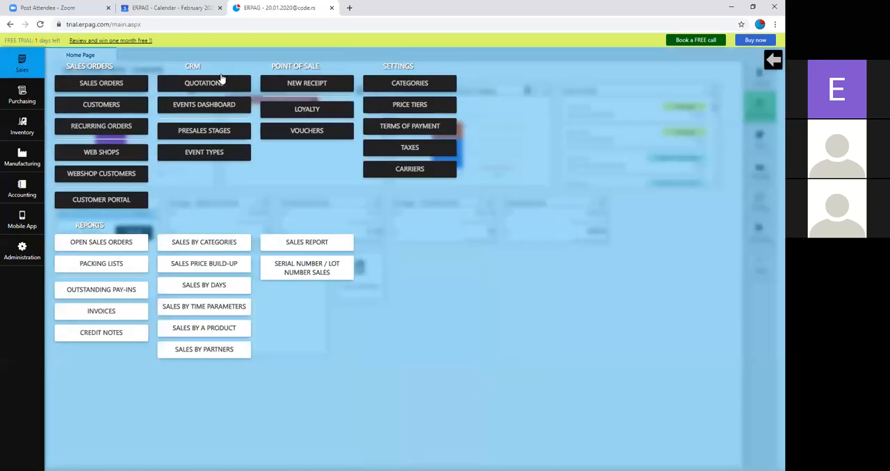
click(219, 82)
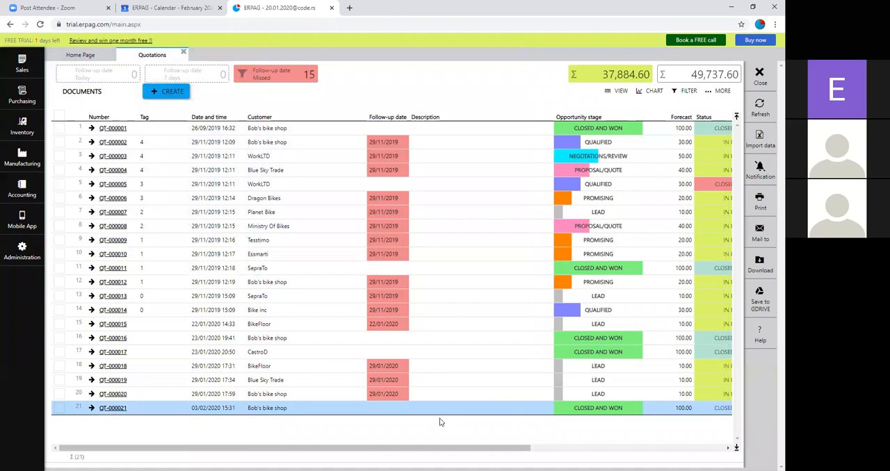
Step: Add the customer number column to the quotations list and save the column layout
drag(420, 446, 614, 448)
click(721, 91)
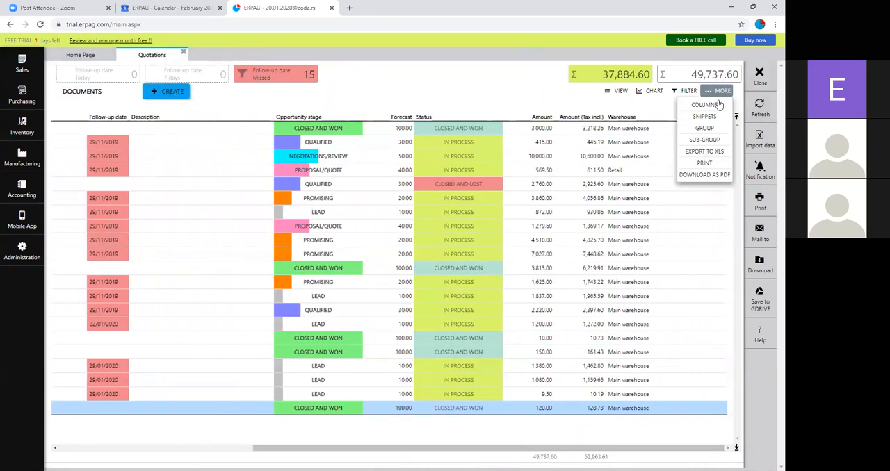
click(704, 104)
scroll(644, 167, down, 3)
scroll(644, 167, down, 8)
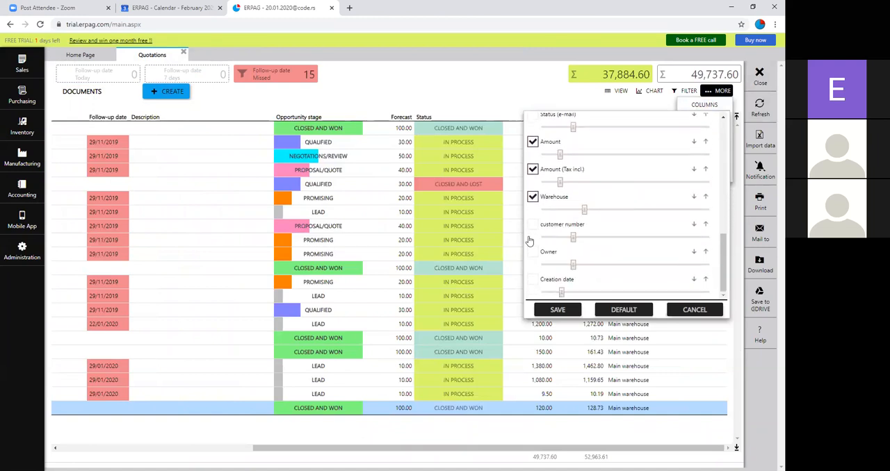
click(534, 227)
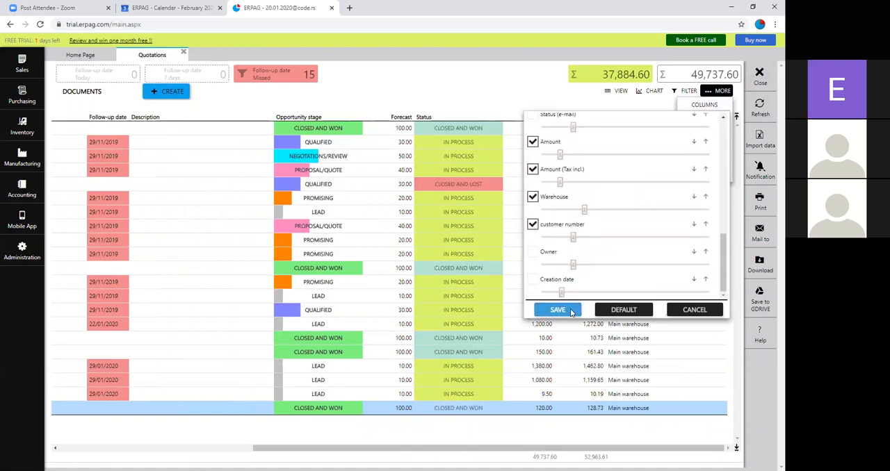
click(558, 309)
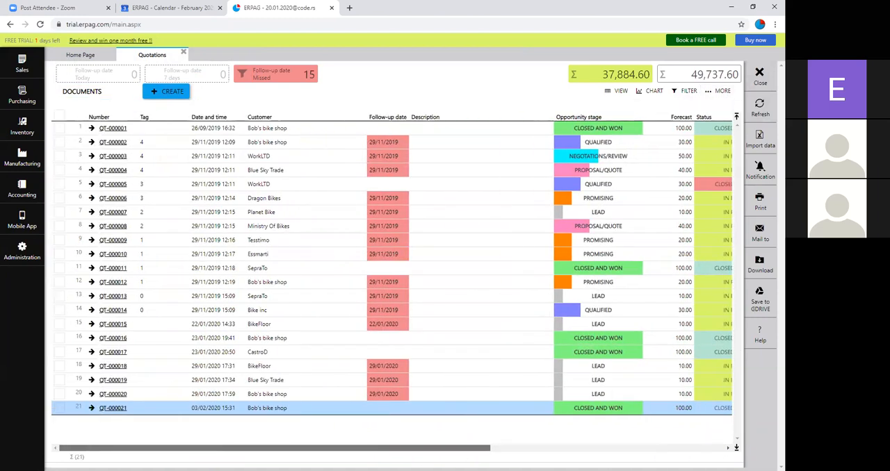
Step: Search the quotations list's Customer column for BOB and check the matching quotations' details
right_click(259, 119)
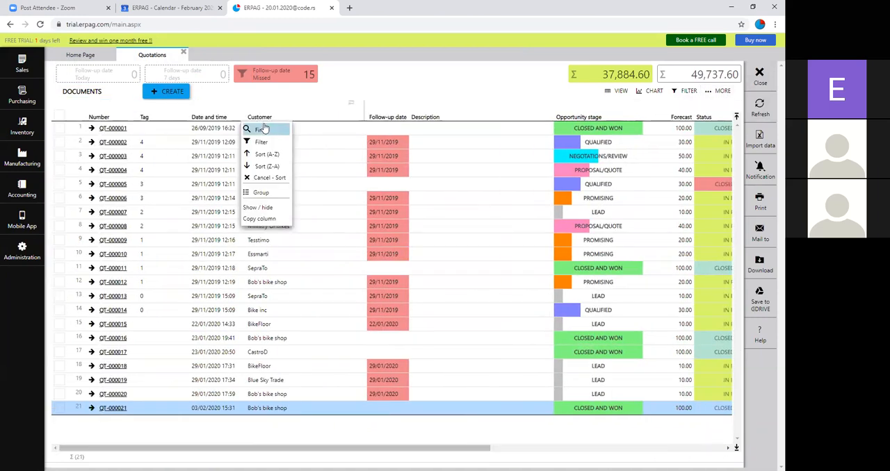
click(258, 127)
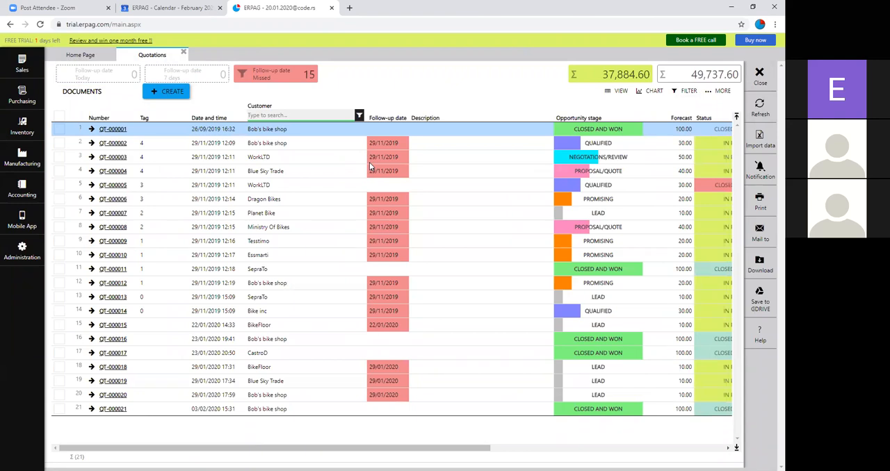
click(317, 122)
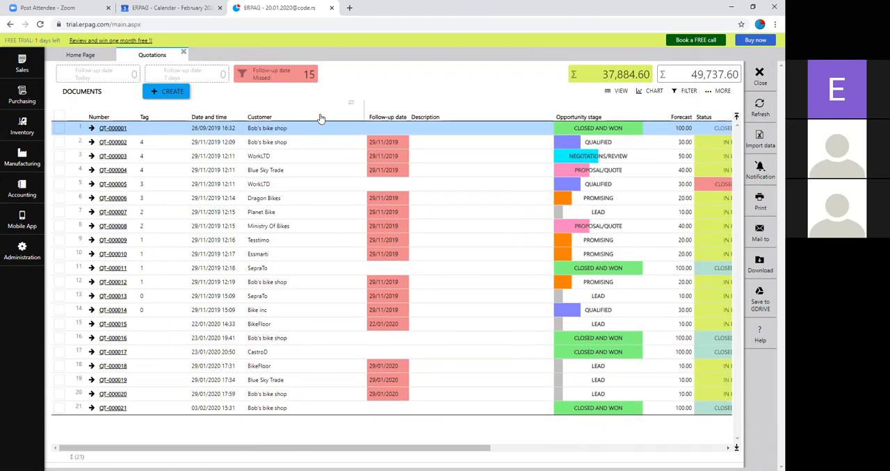
click(320, 118)
click(265, 130)
text(BOB)
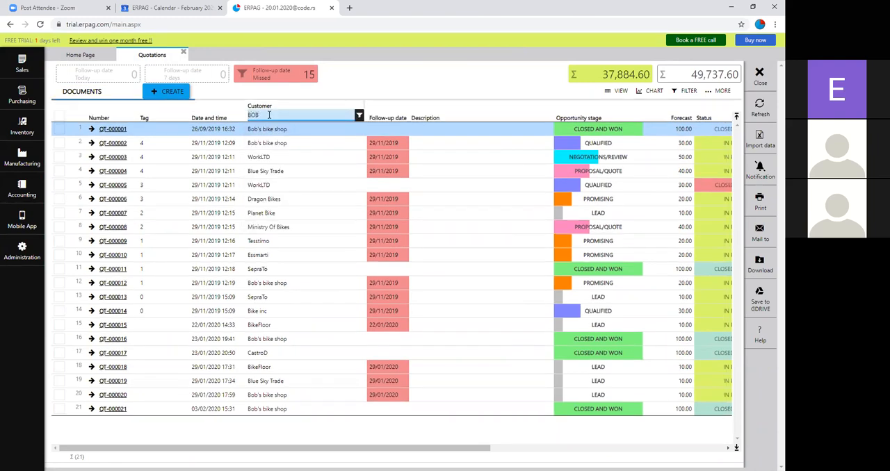
drag(411, 453, 602, 424)
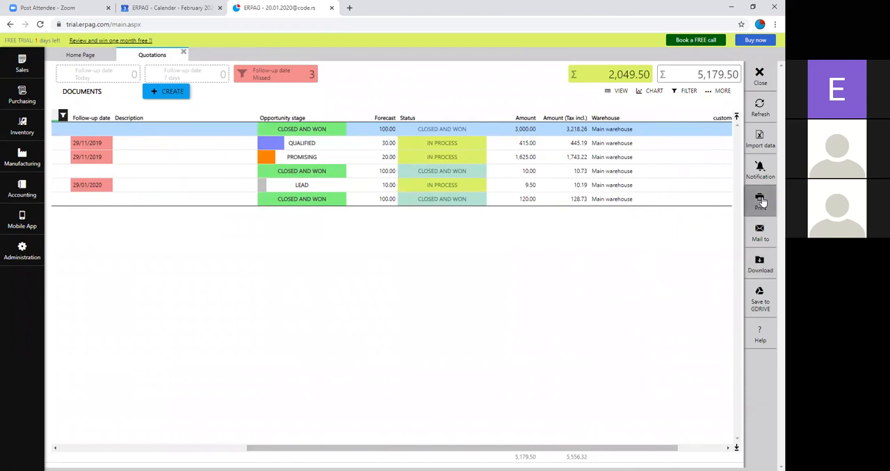
Step: Review the filtered quotations as charts by opportunity stage and status, and return to the list view
click(644, 93)
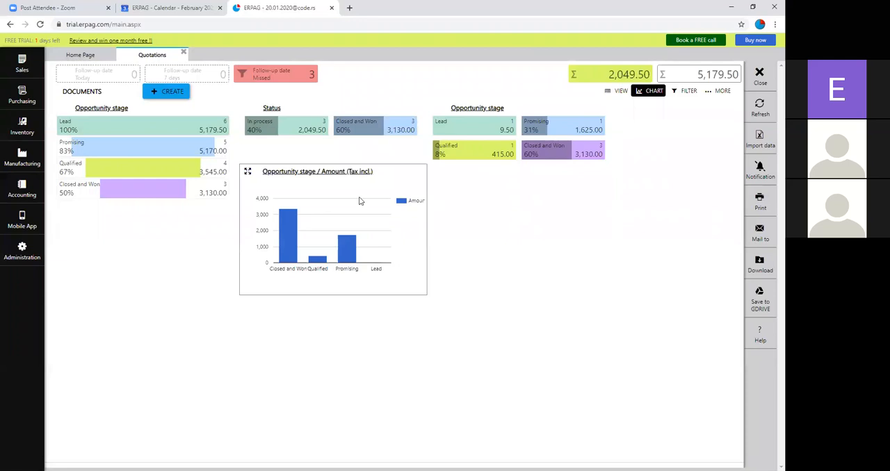
click(649, 94)
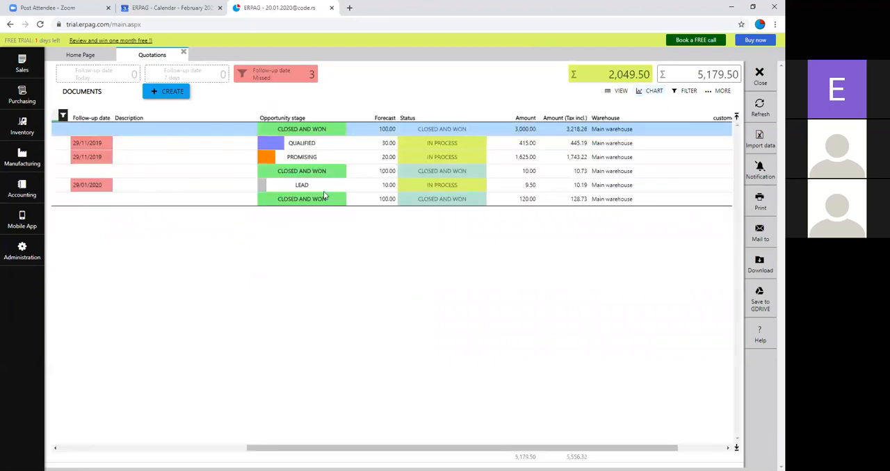
Step: Check the Customer column's filter choices and clear the BOB search so the quotations list is unfiltered
drag(362, 447, 302, 450)
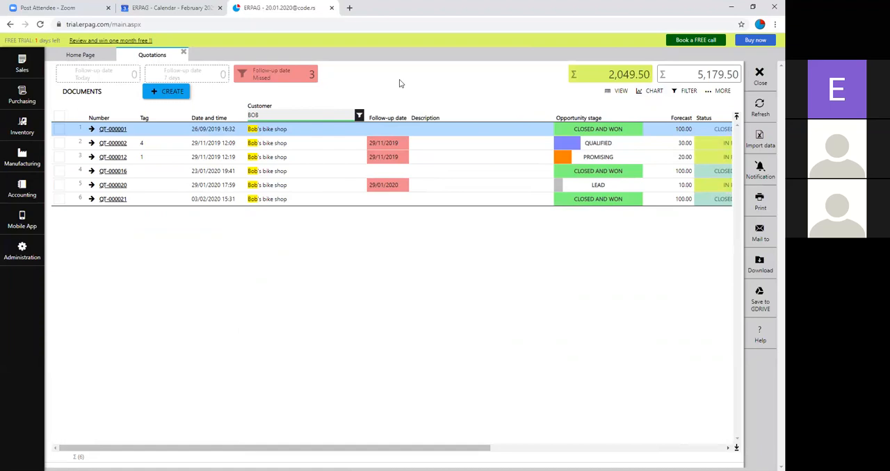
click(358, 115)
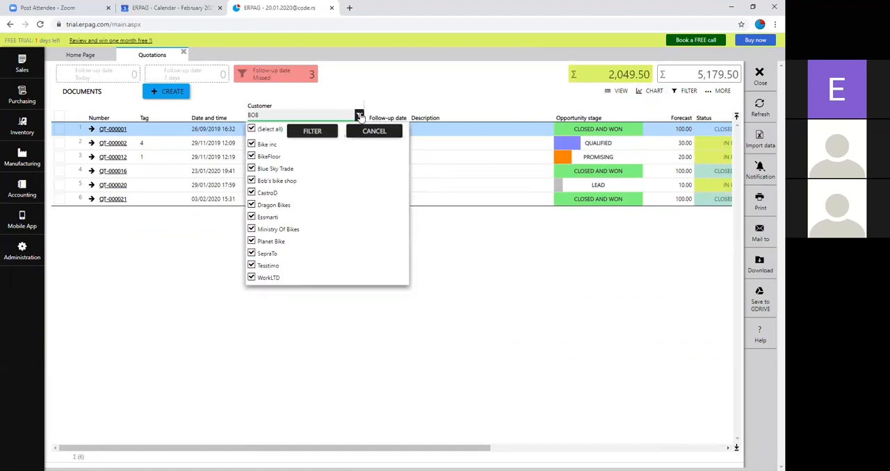
click(376, 134)
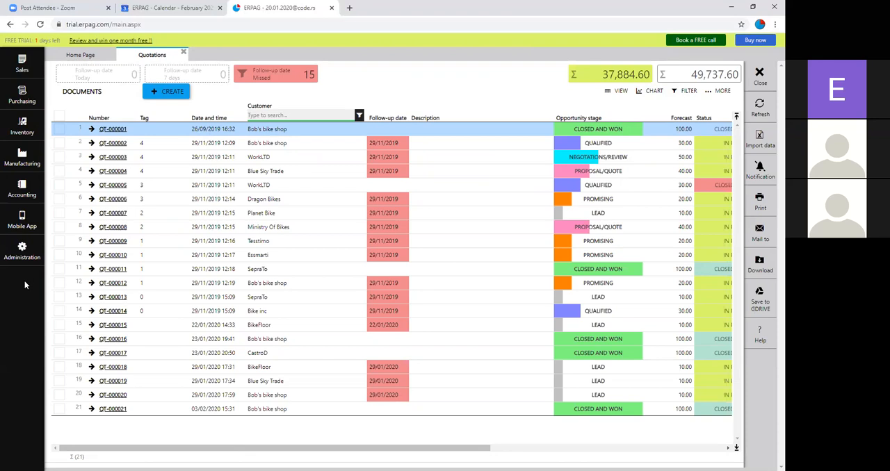
Step: Review the API settings form for a new Shopify web shop, discard it, and close the web shops and quotations lists
click(5, 69)
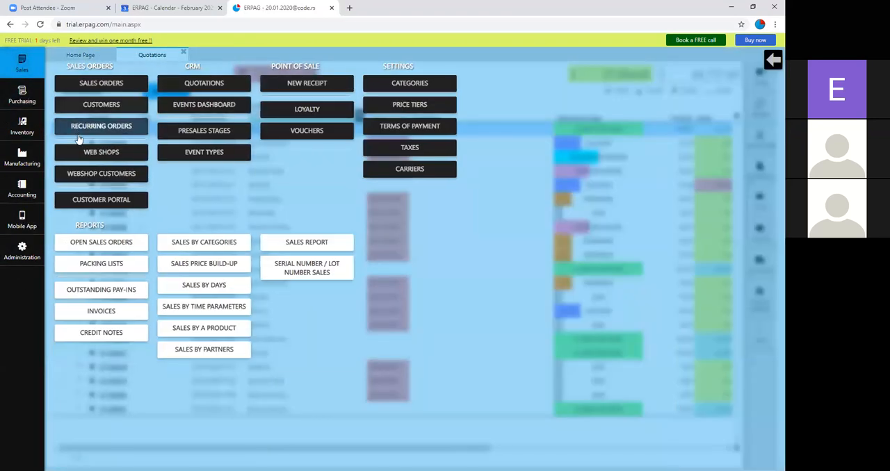
click(89, 153)
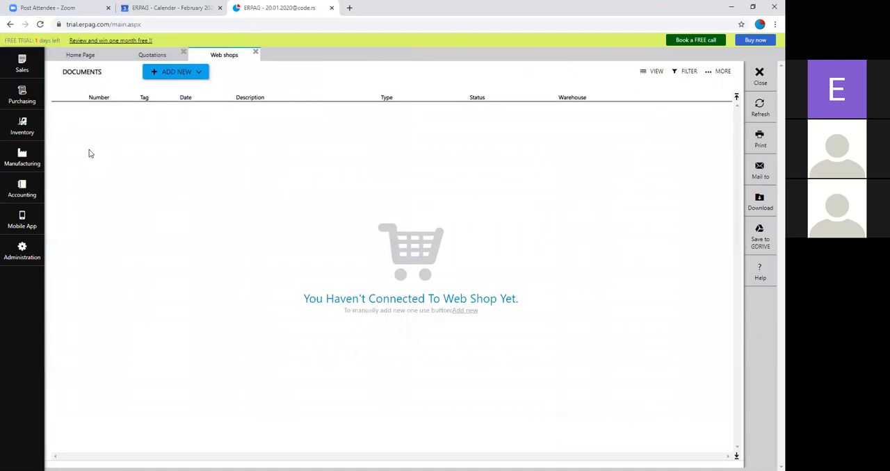
click(201, 72)
click(201, 90)
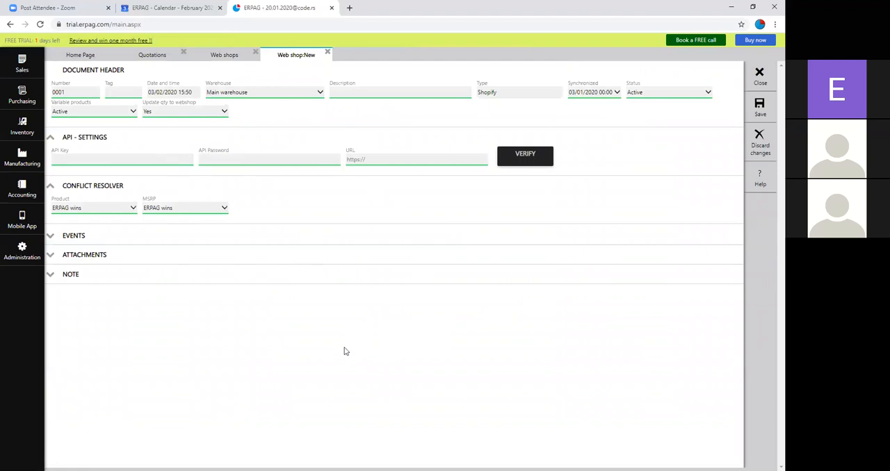
click(328, 58)
click(370, 276)
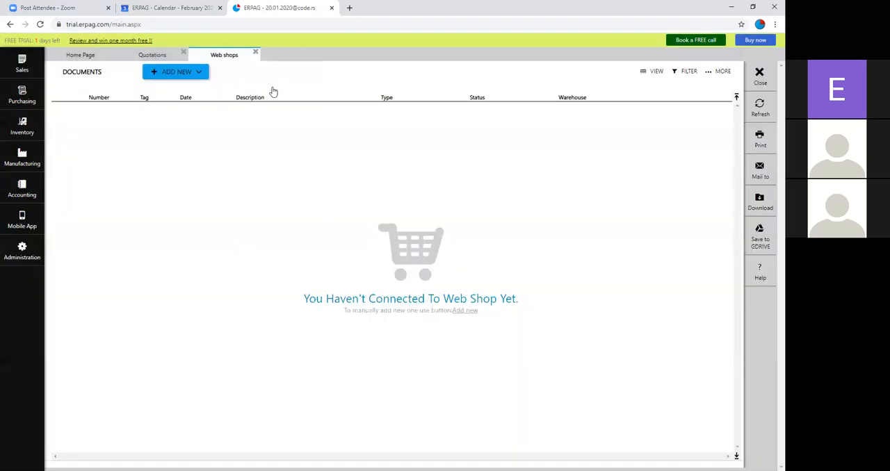
click(256, 54)
click(183, 52)
Step: Open the sales orders list to review the orders' statuses, and close it to return home
click(25, 64)
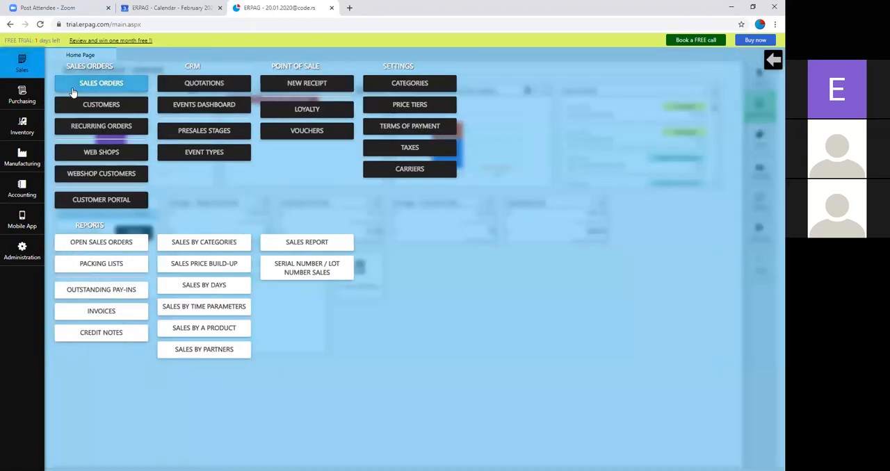
click(73, 93)
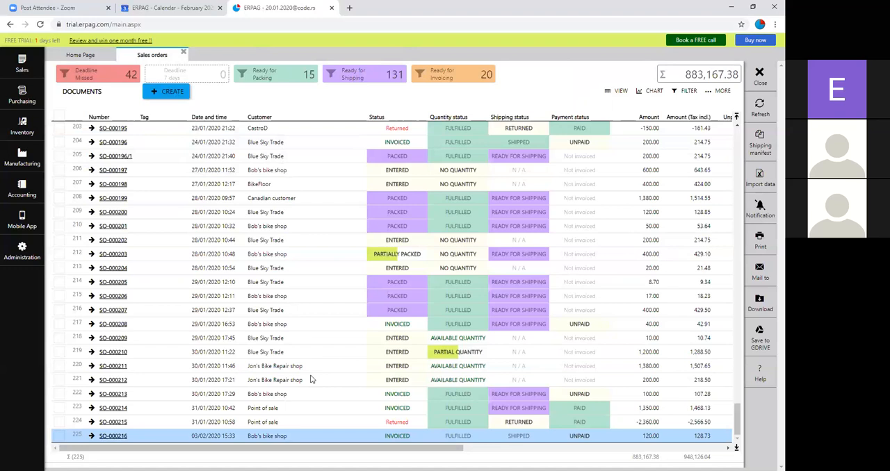
click(760, 77)
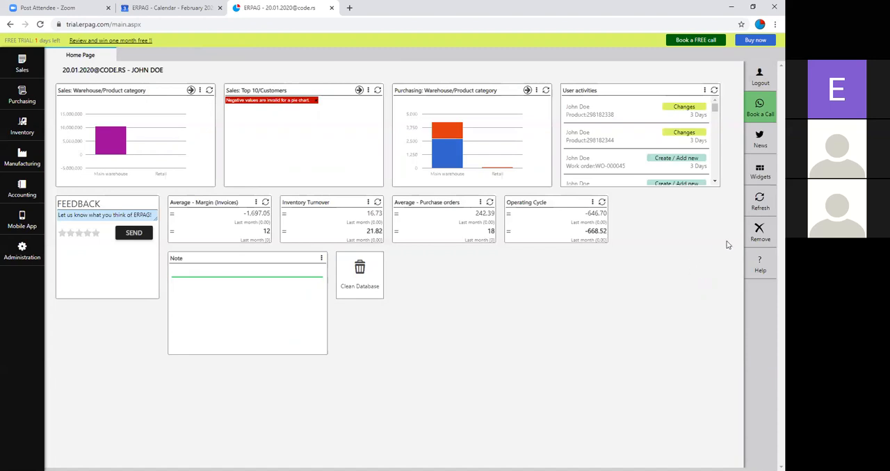
Step: Open FlyBike's customer record, review its customer portal user option, and close the record and the customers list
click(6, 73)
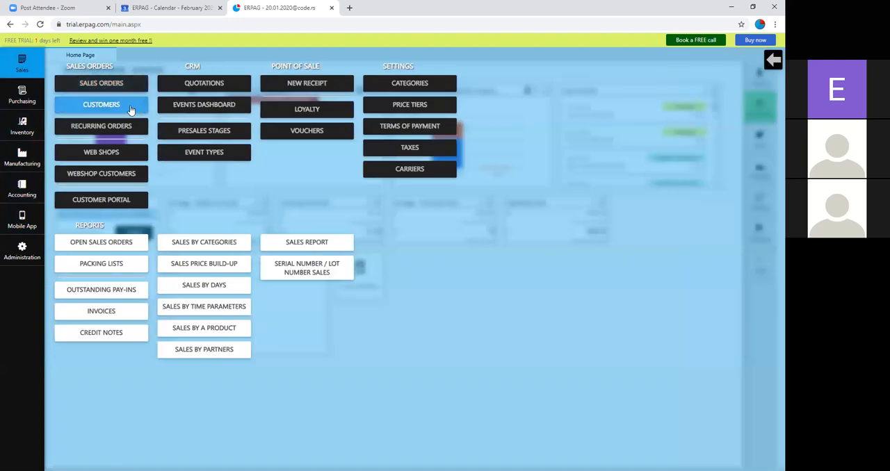
click(130, 110)
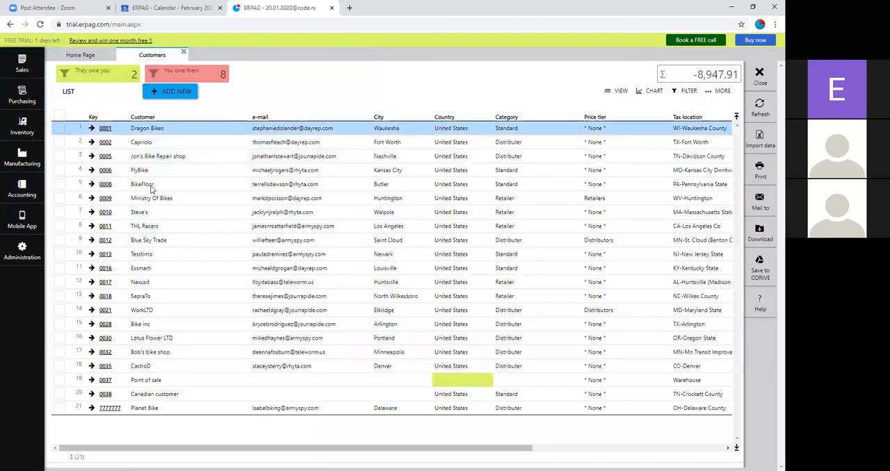
click(103, 174)
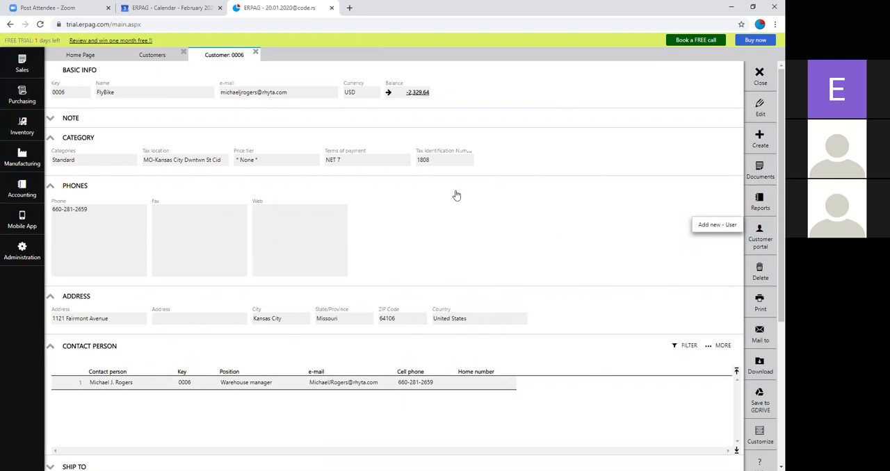
click(256, 55)
click(184, 53)
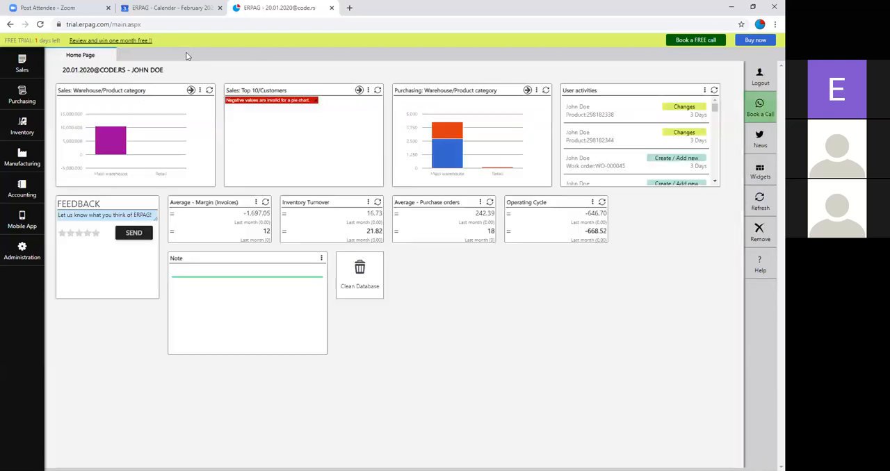
Step: Review the spreadsheet data import form for sales orders, and close the form and the sales orders list
click(21, 64)
click(69, 86)
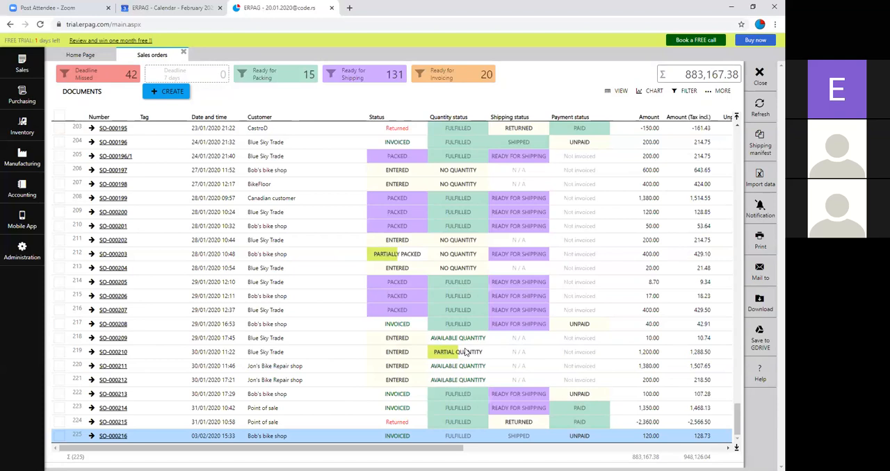
click(760, 178)
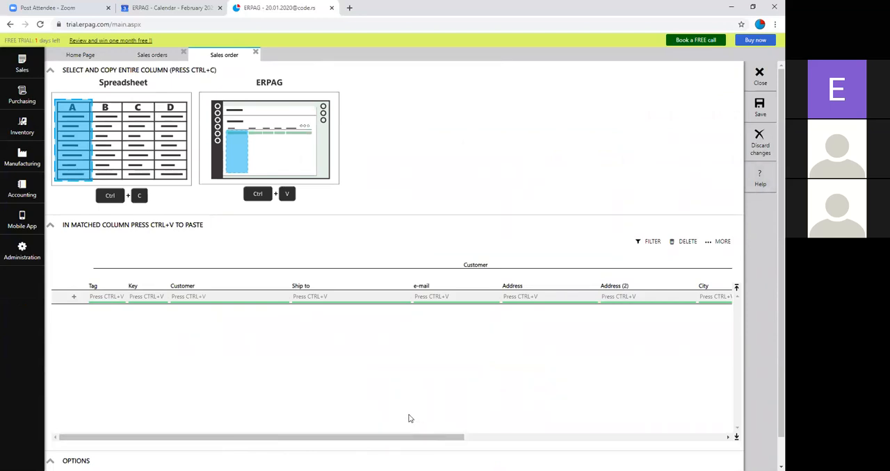
click(760, 76)
click(762, 82)
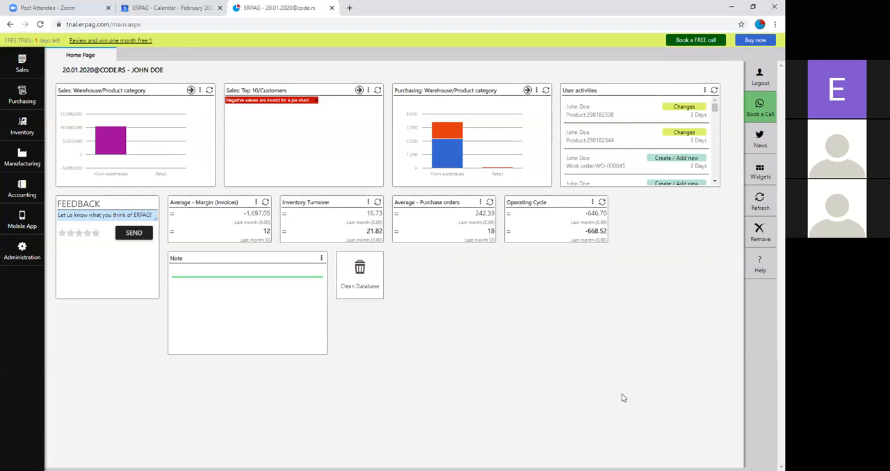
Step: Open the accounting module's list of journals, settings and reports
click(12, 199)
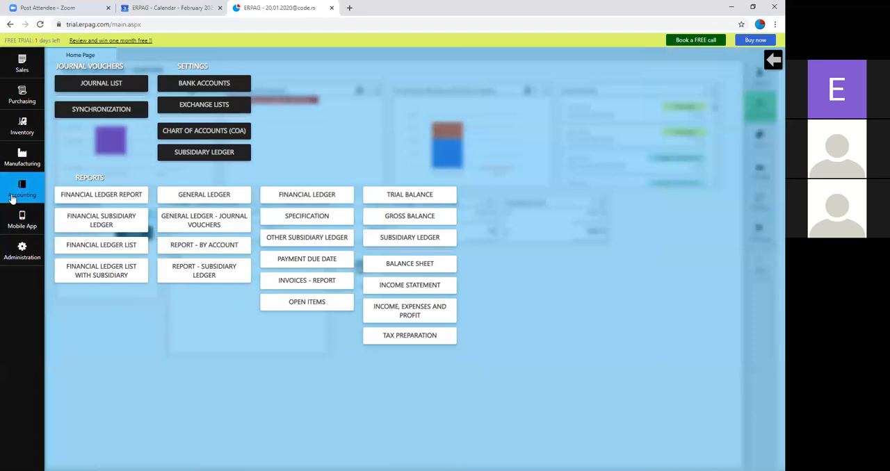